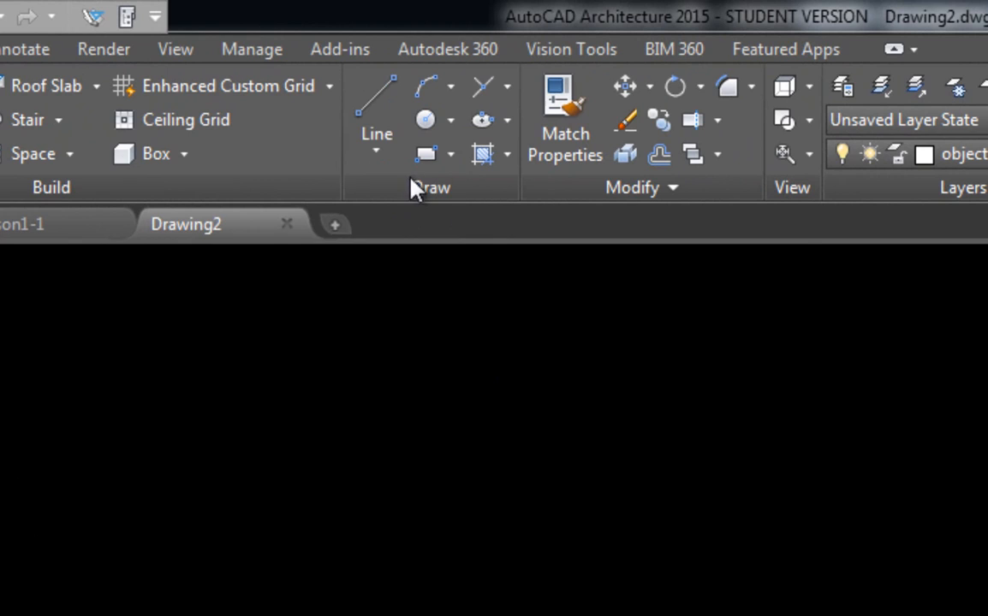
- Draw a circle by center and radius in the empty drawing area, with a radius of 1.5 inches
left_click(428, 120)
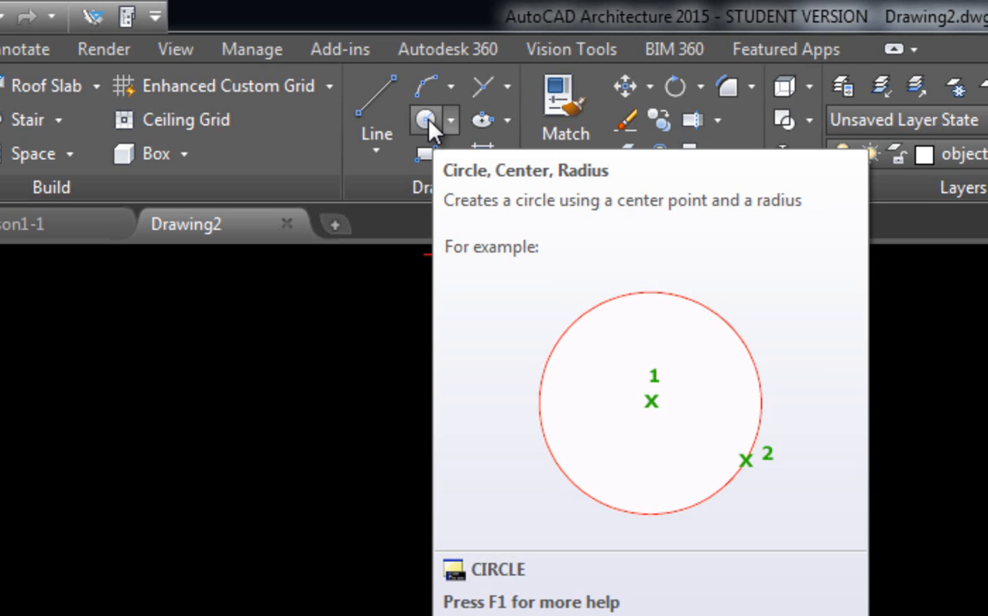
left_click(428, 121)
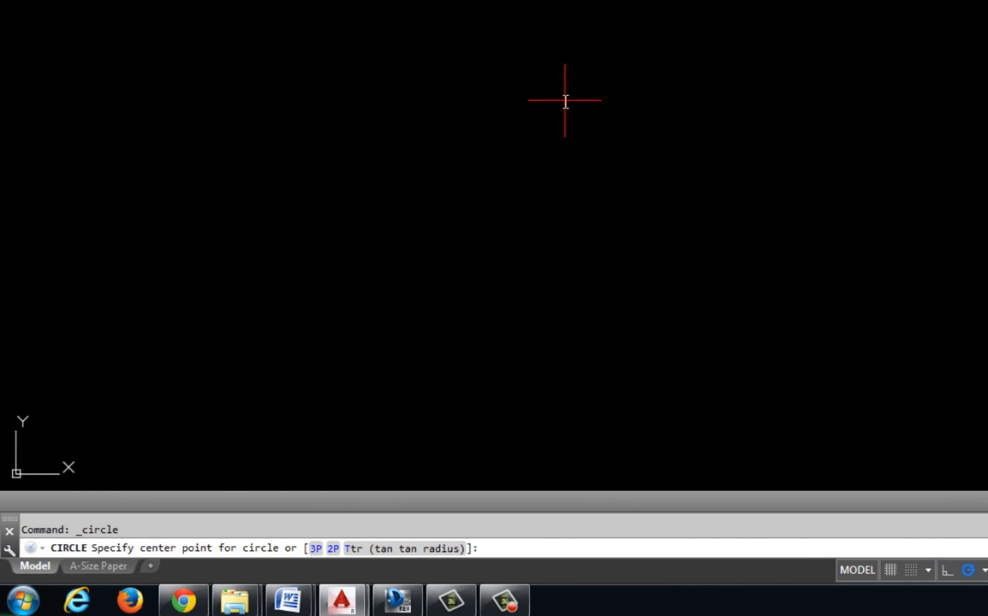
left_click(375, 291)
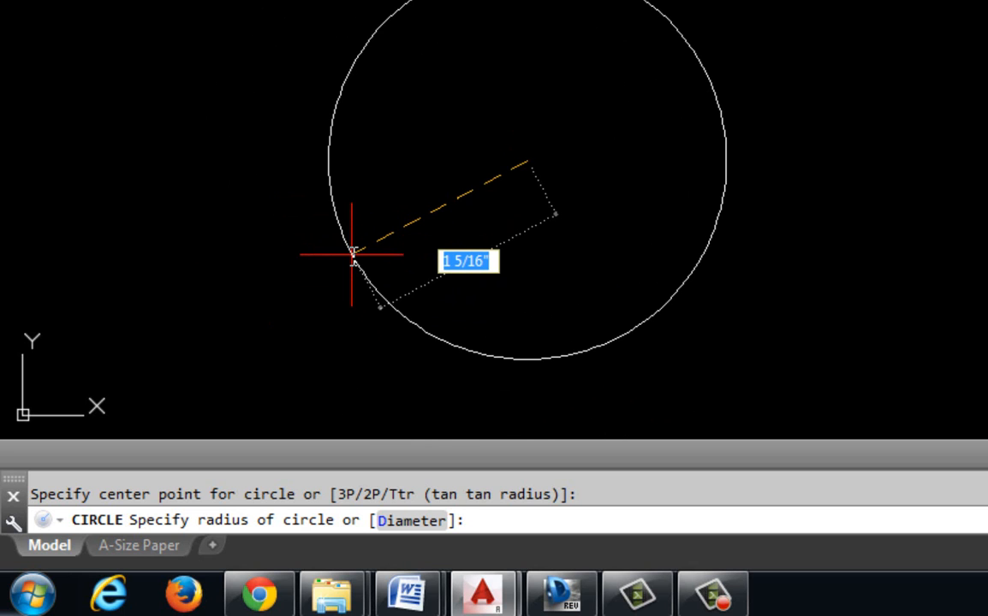
type("1.5")
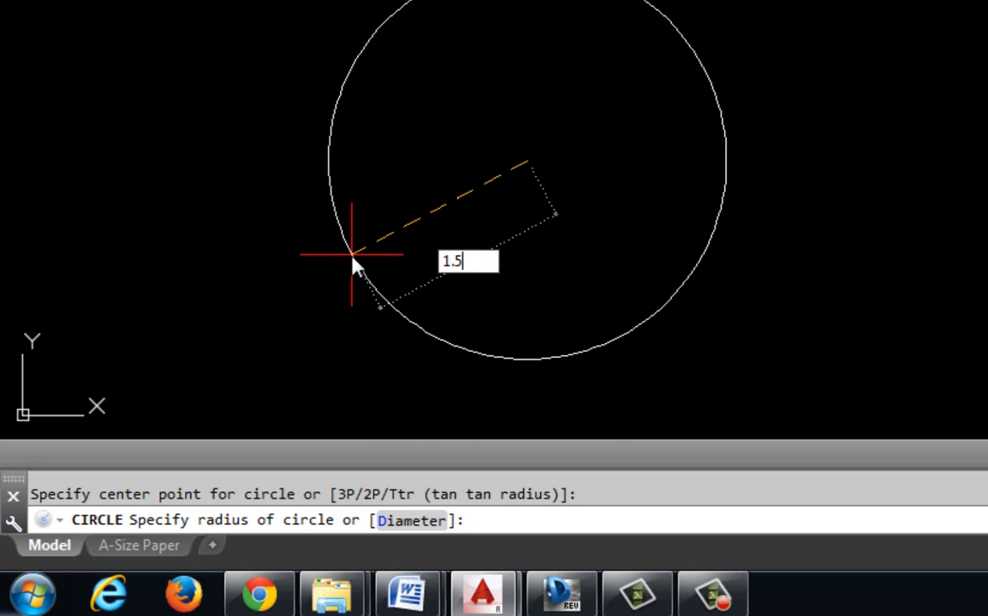
key("Return")
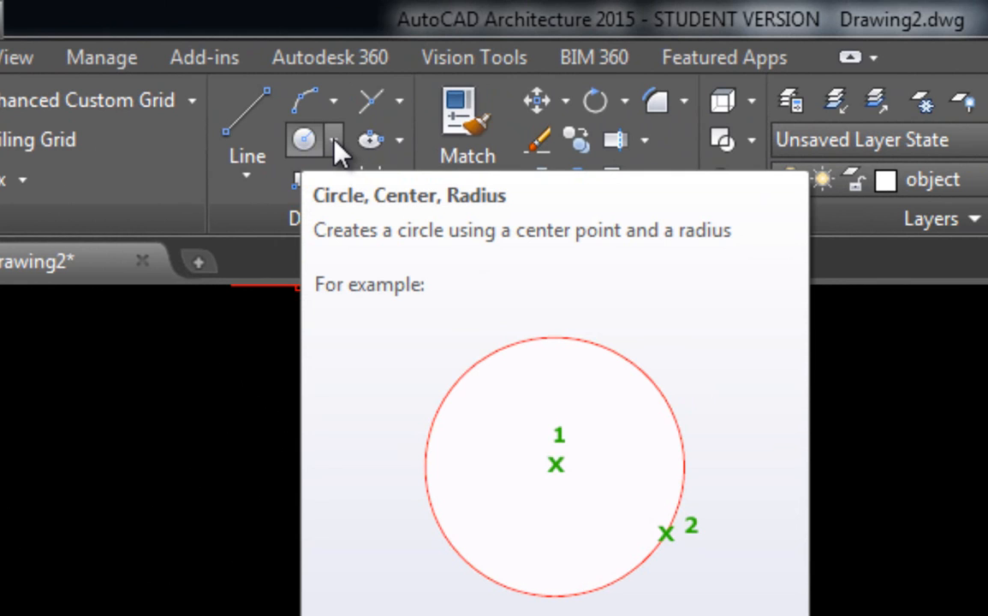
- Draw a second circle by center and diameter, below and left of the first one, with a diameter of 3 inches
left_click(334, 143)
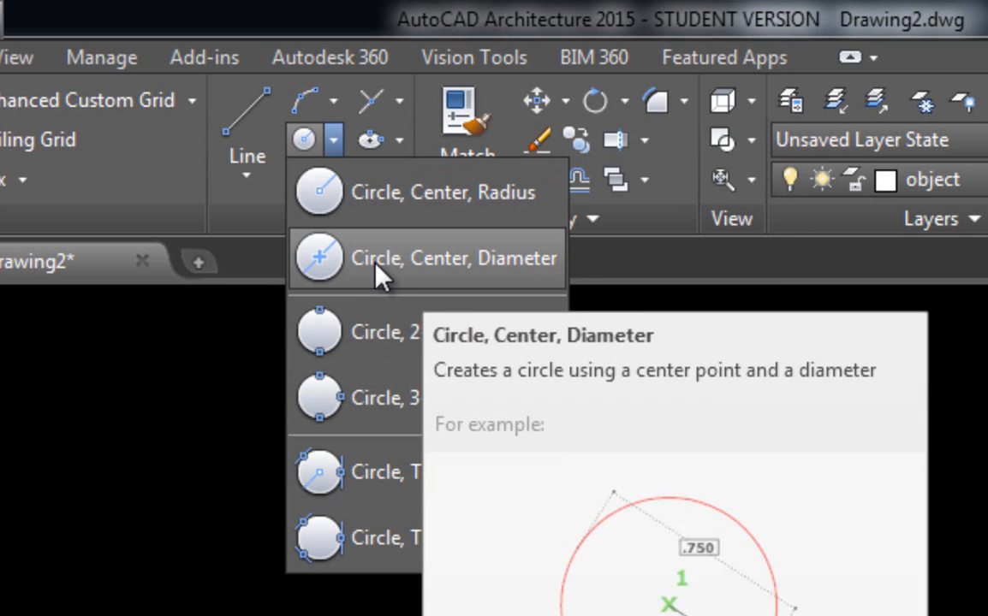
left_click(377, 267)
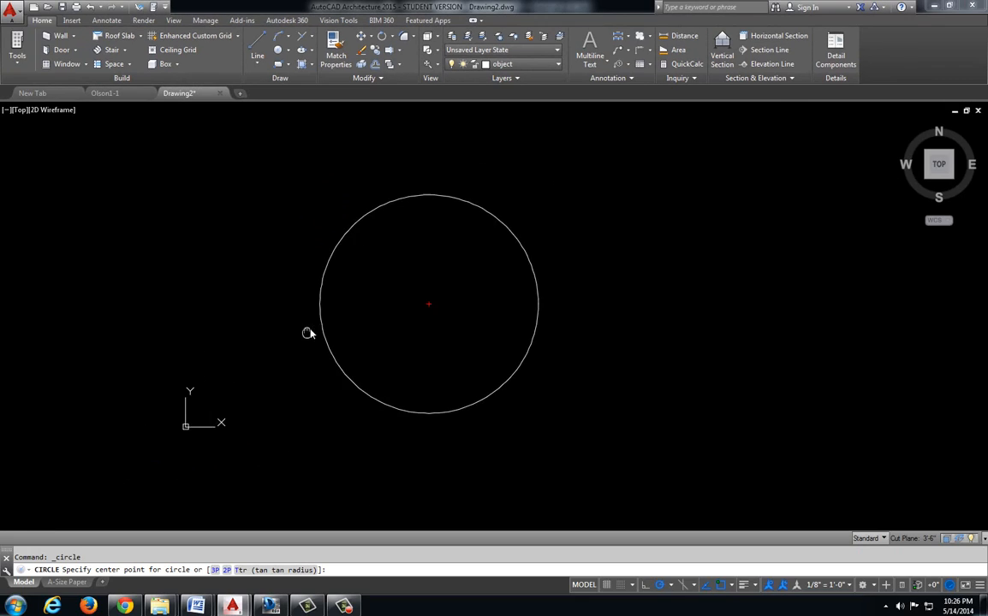
middle_click_drag(308, 333, 336, 305)
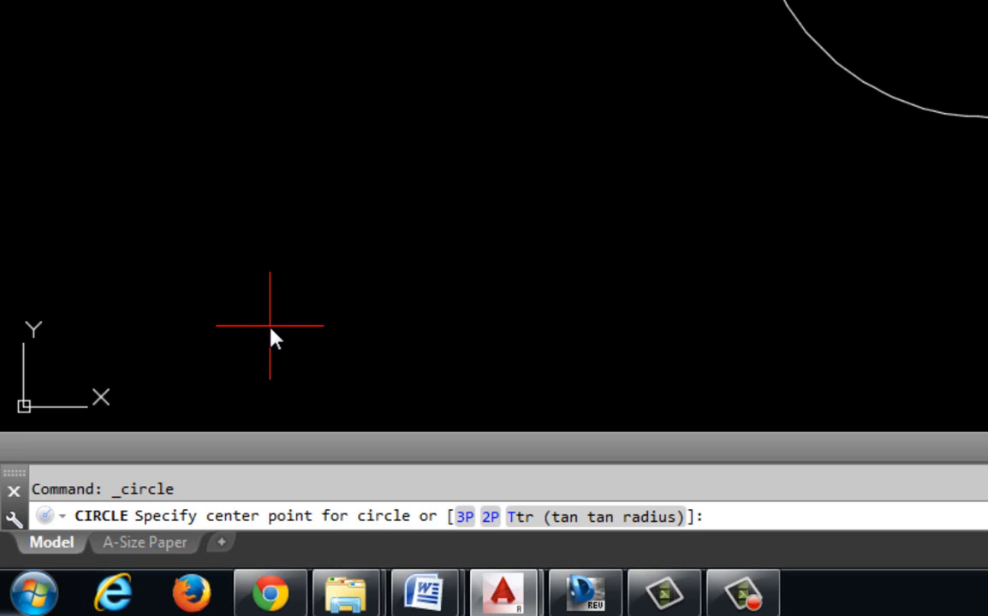
left_click(269, 301)
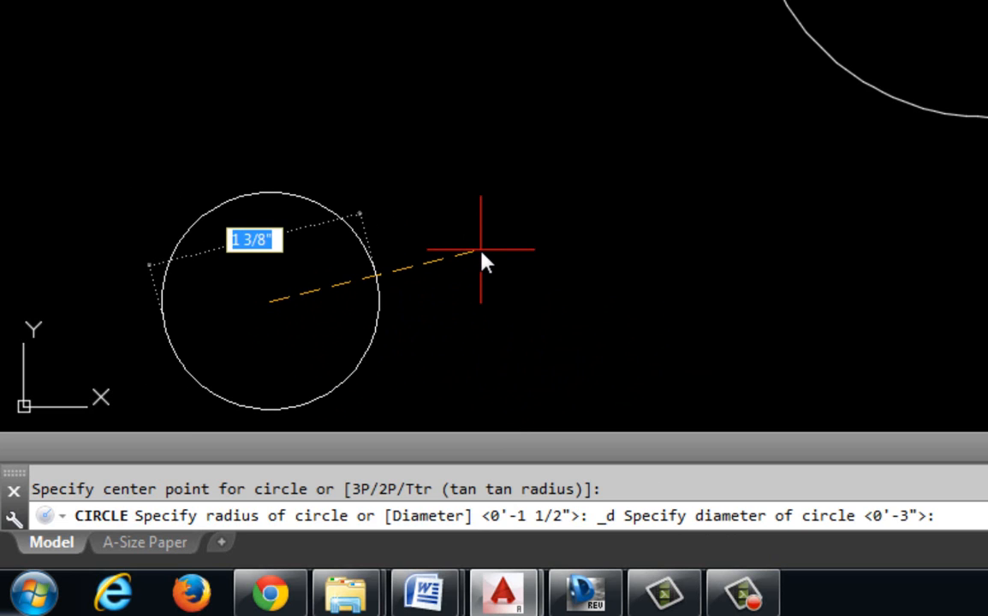
type("3")
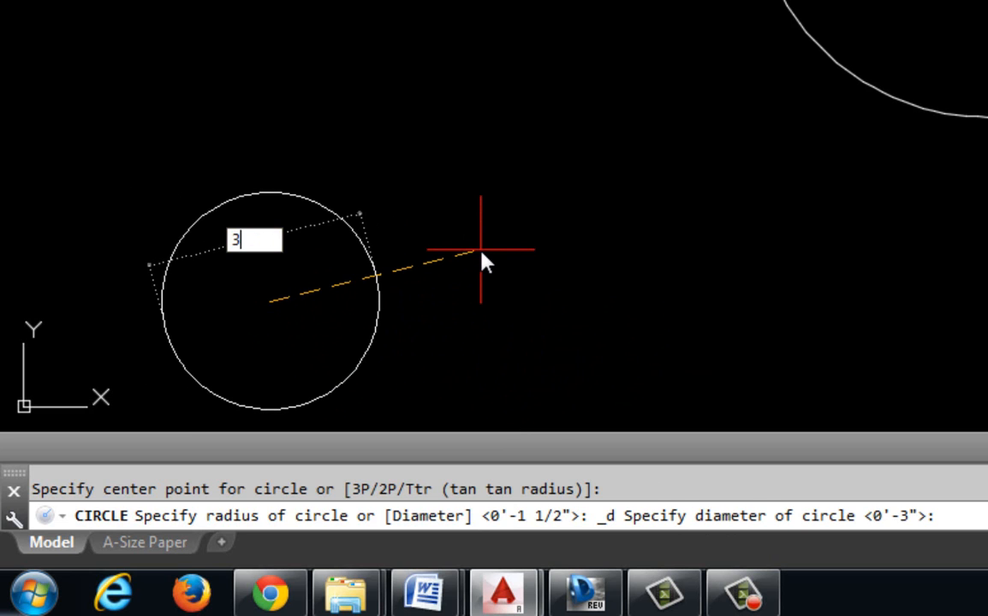
key("Return")
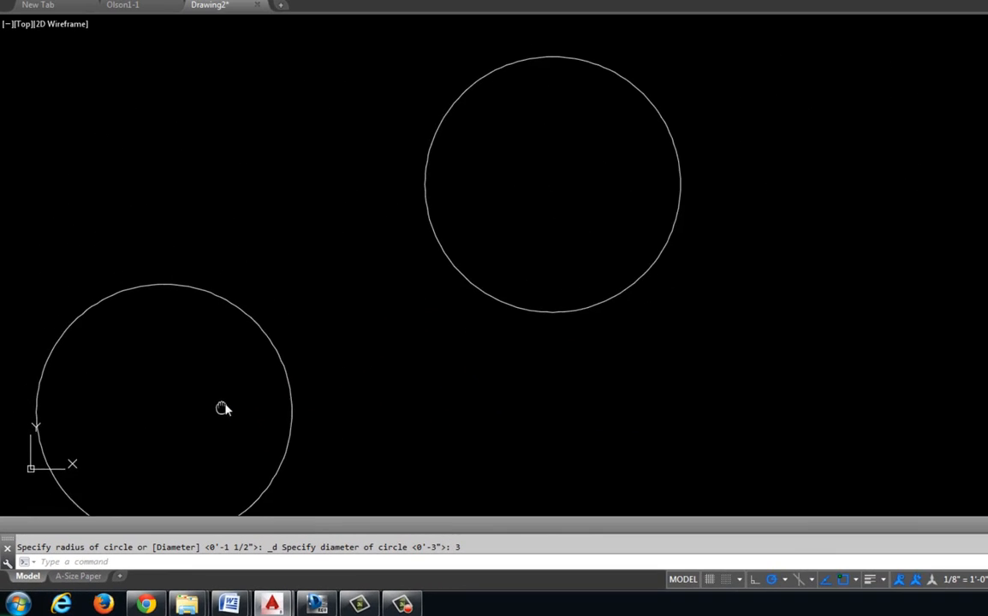
- Draw a 2-Point circle left of the second circle, with a diameter of about 3 5/16 inches
middle_click_drag(221, 409, 271, 383)
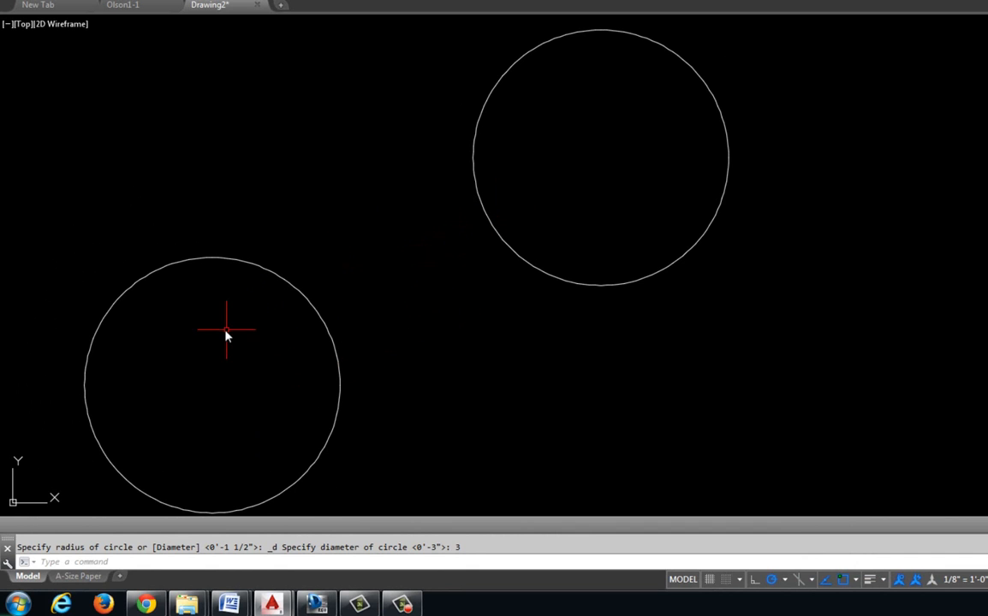
middle_click_drag(225, 335, 646, 152)
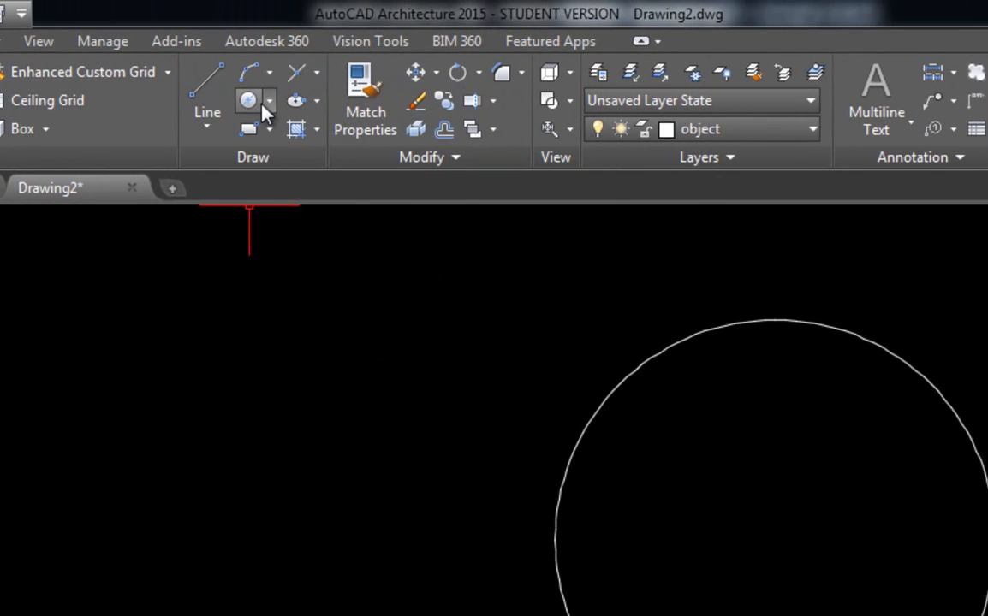
left_click(269, 104)
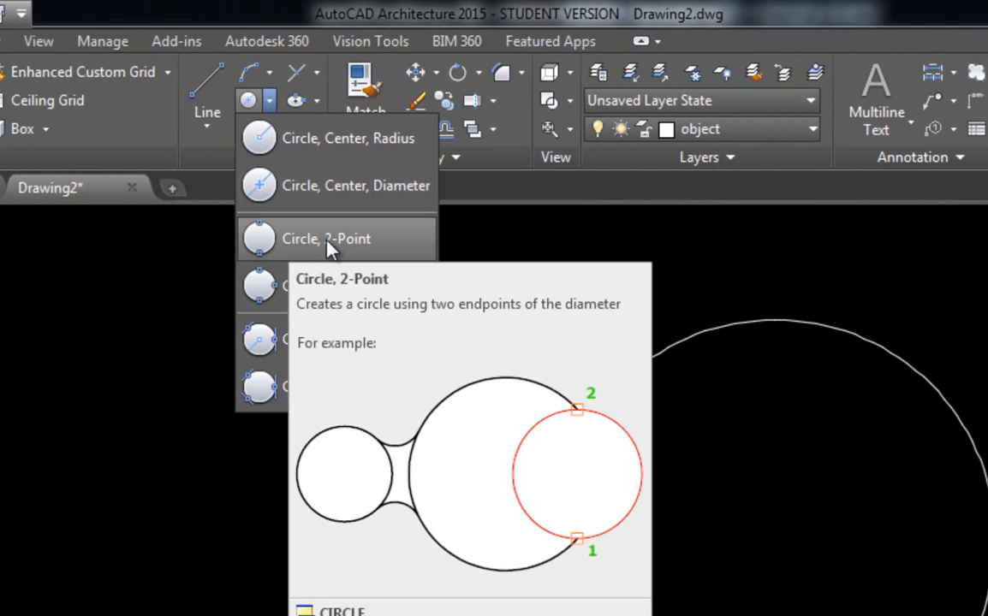
left_click(329, 247)
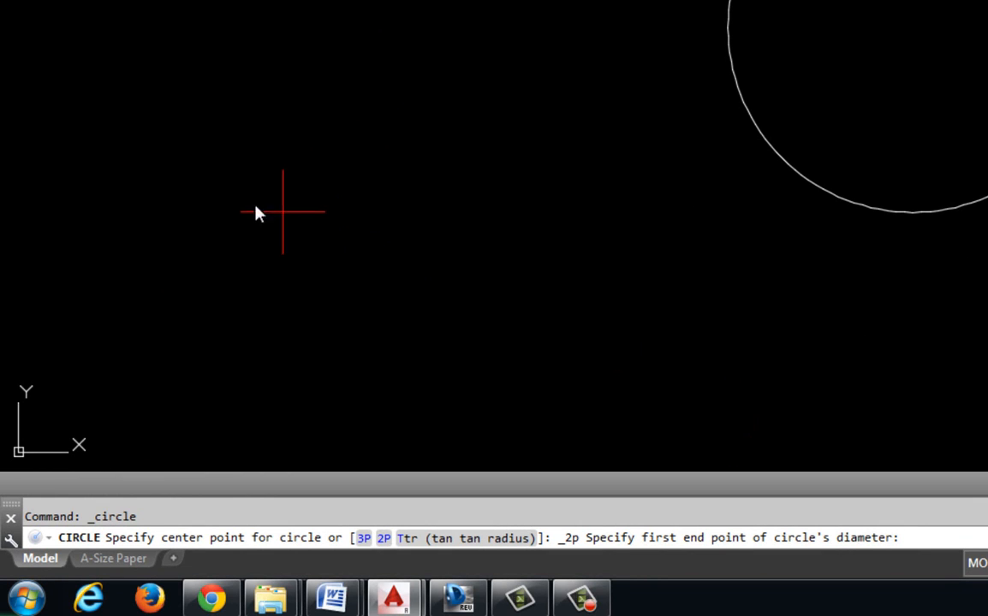
left_click(150, 204)
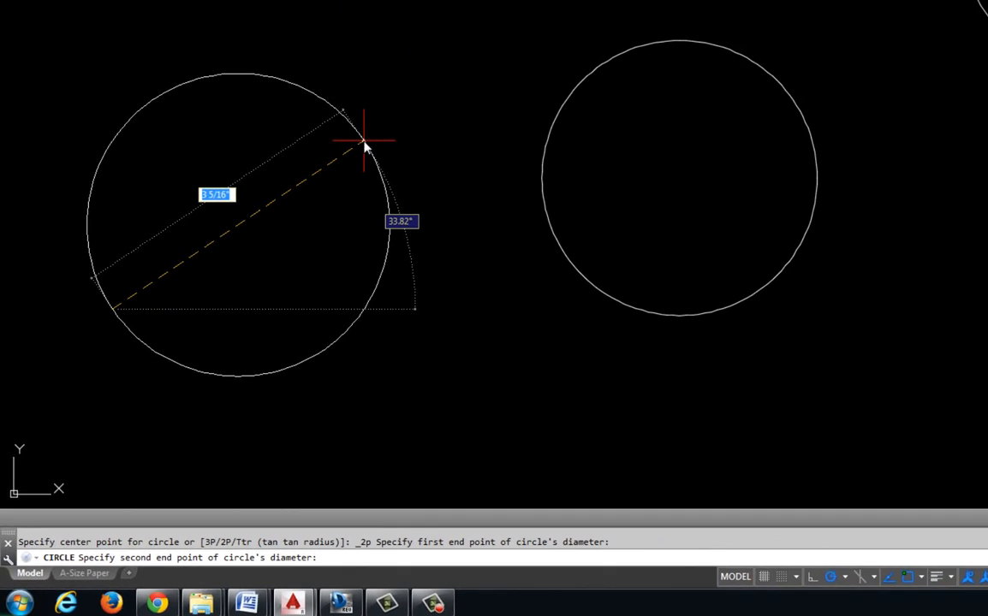
left_click(364, 142)
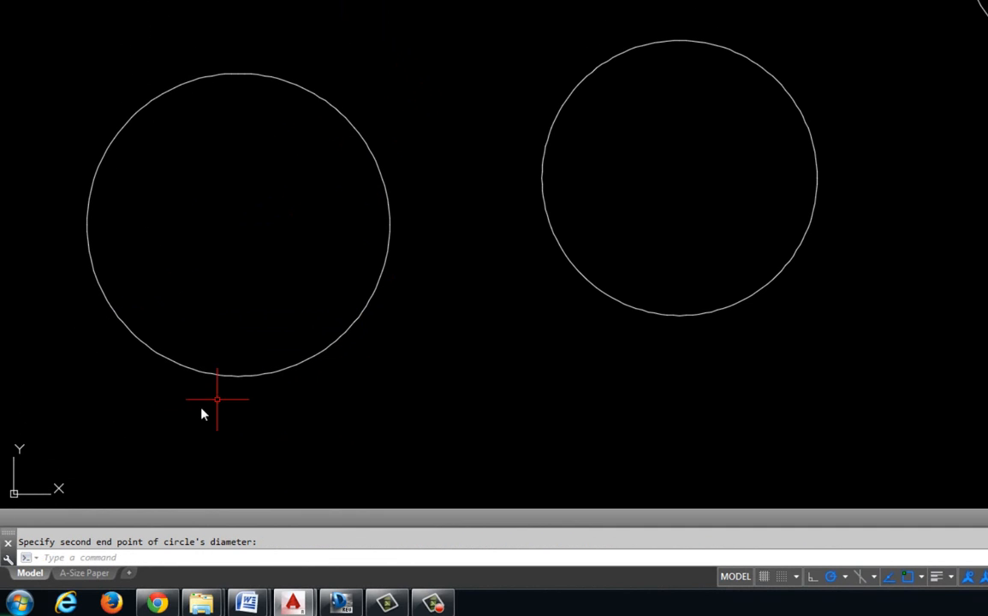
- Draw a Tan, Tan, Radius circle of radius 5 inches, tangent to the lower edges of the two leftmost circles
middle_click_drag(143, 424, 321, 296)
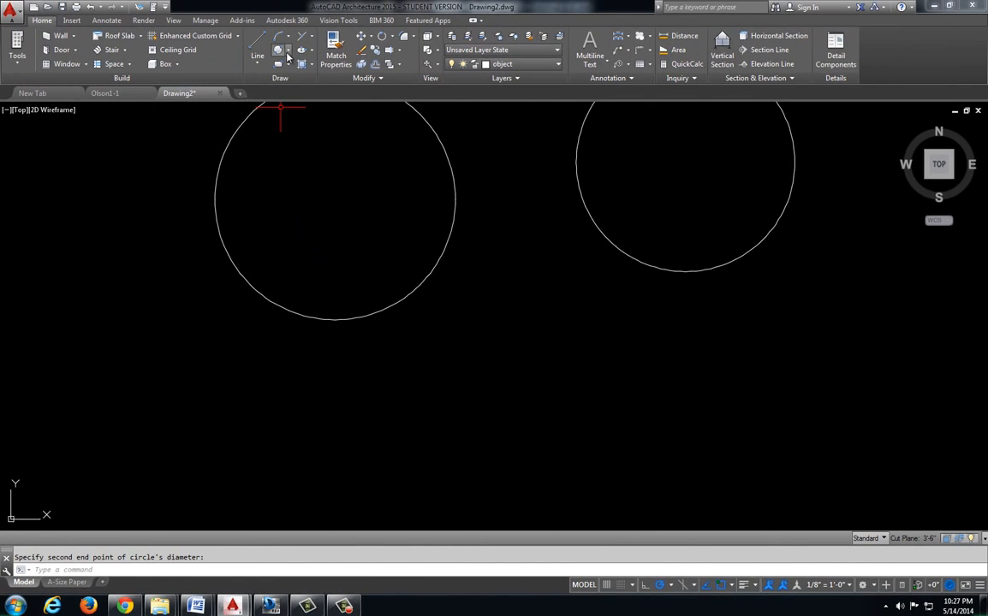
left_click(310, 7)
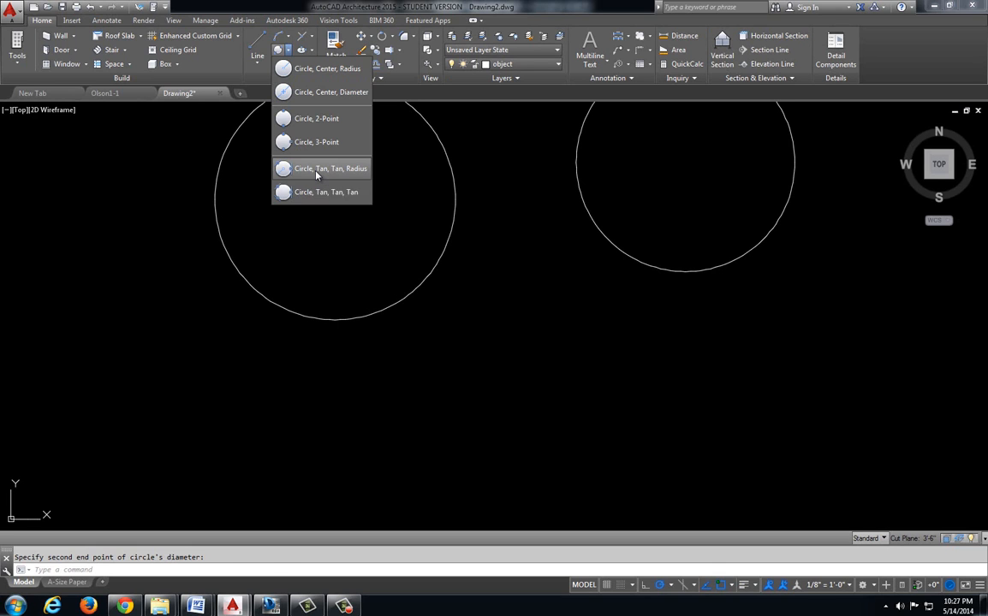
left_click(316, 169)
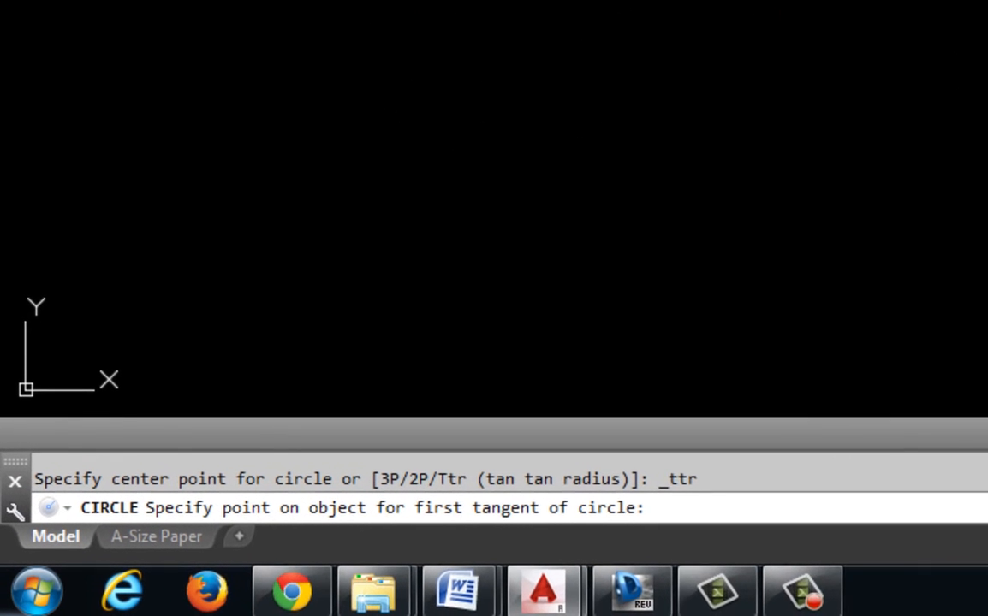
middle_click_drag(696, 81, 471, 237)
middle_click_drag(707, 49, 611, 111)
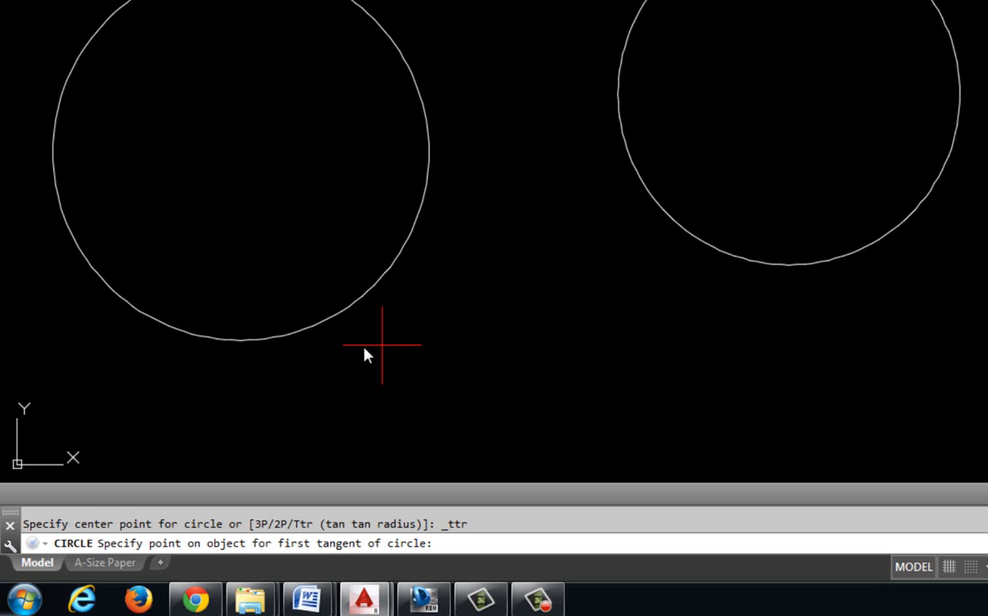
left_click(357, 320)
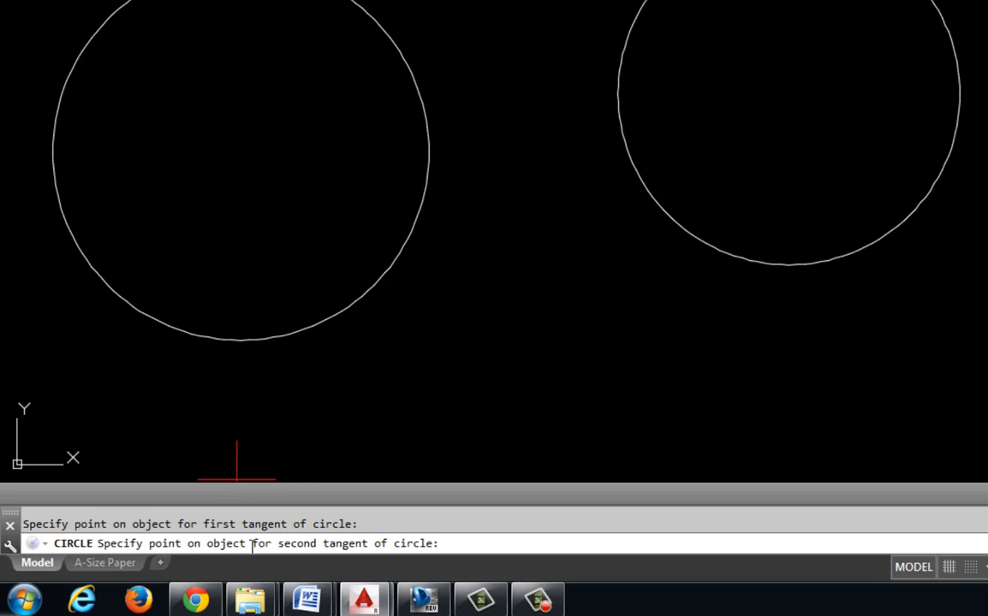
left_click(730, 254)
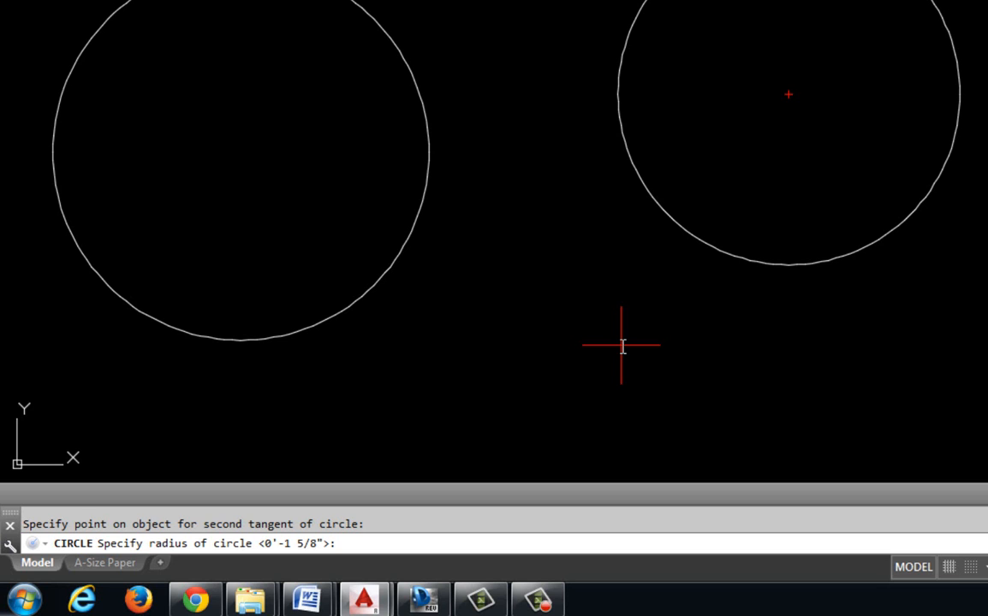
key("Return")
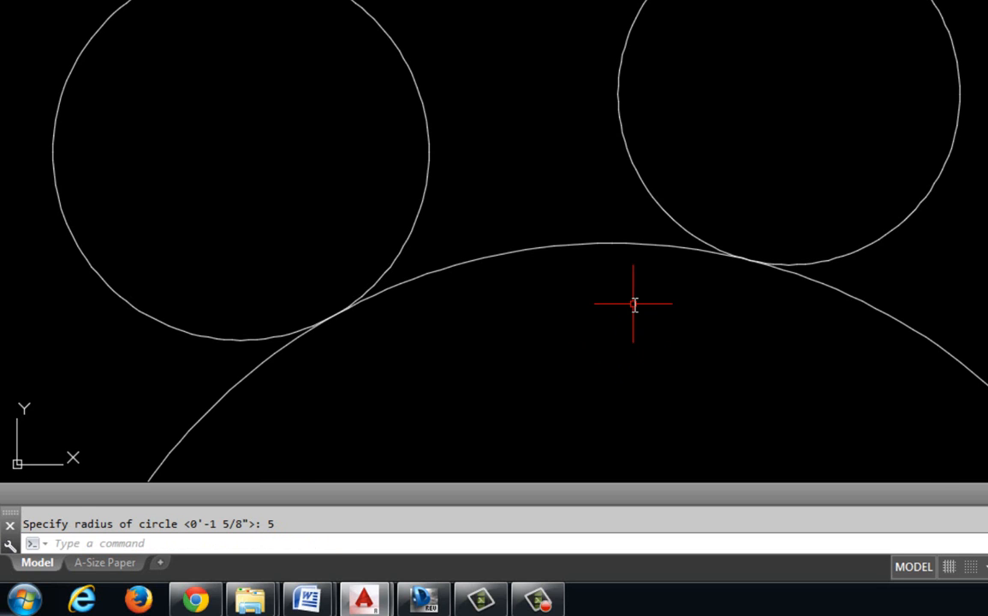
scroll(633, 304, "down", 2)
middle_click_drag(633, 304, 543, 196)
scroll(607, 266, "down", 2)
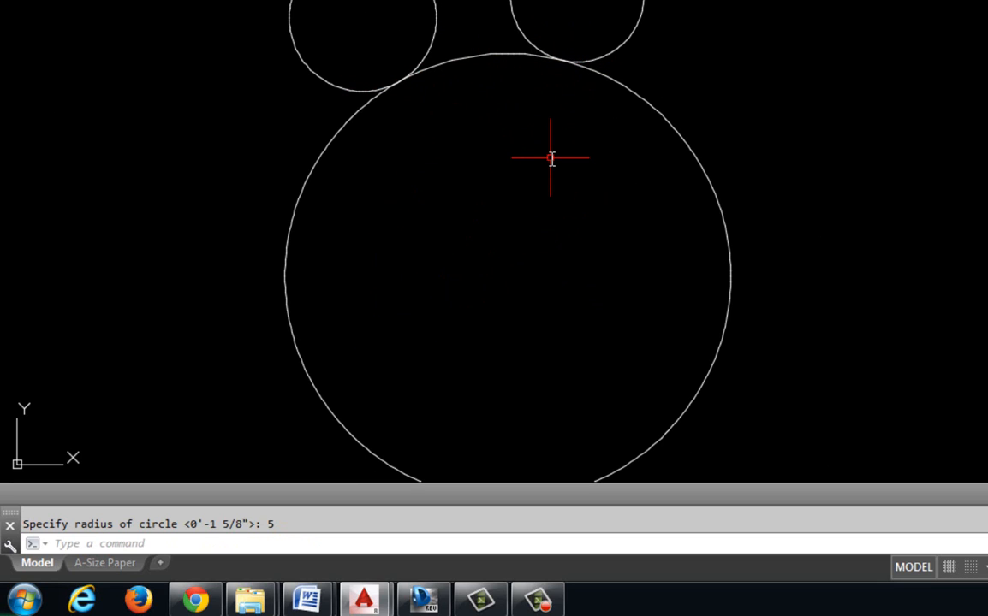
type("trim")
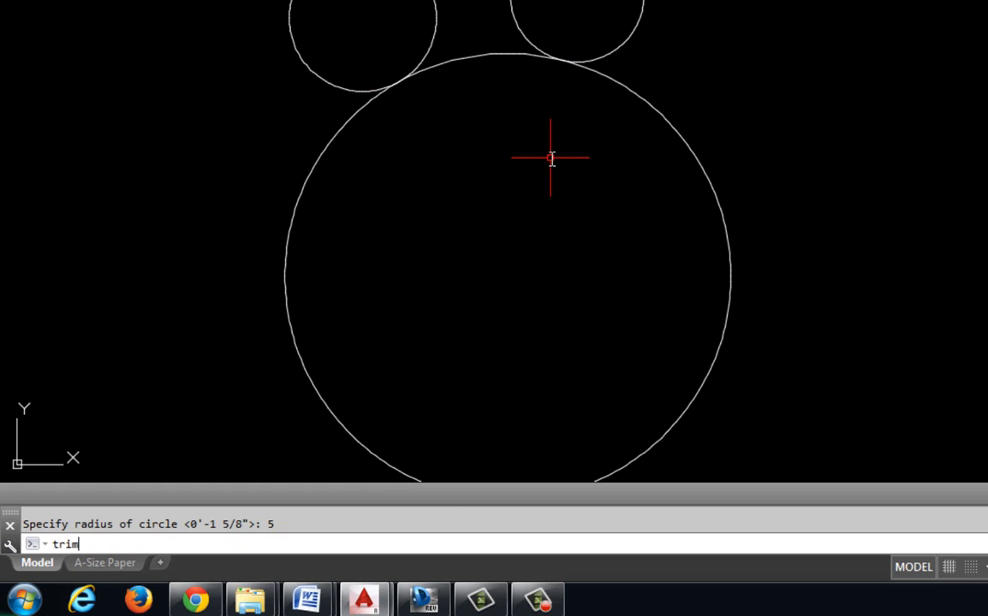
key("Return")
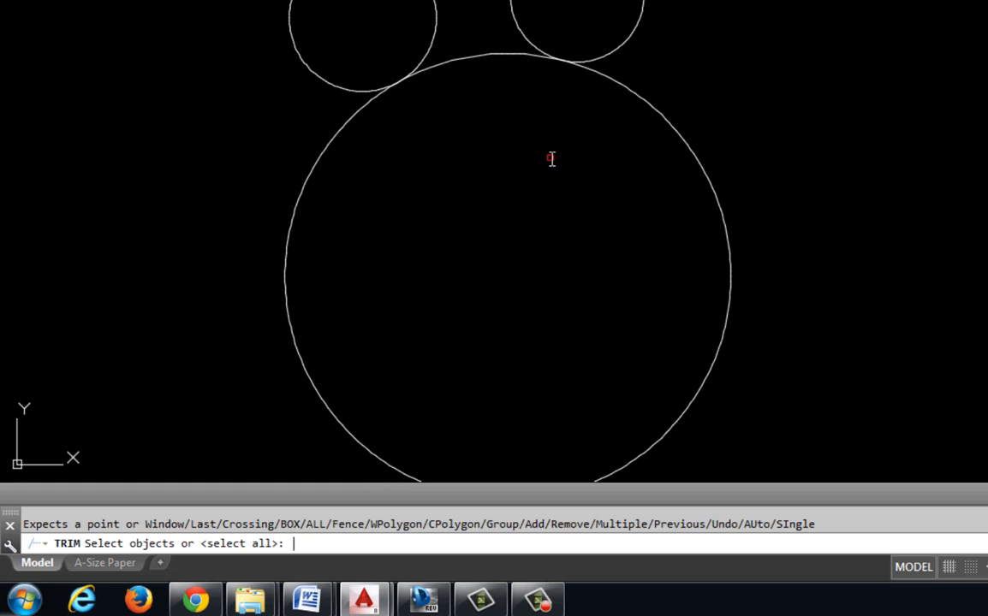
left_click(662, 114)
key("Escape")
- Trim away the large tangent circle below the two circles, using all objects as cutting edges and keeping the connecting arc
type("tr")
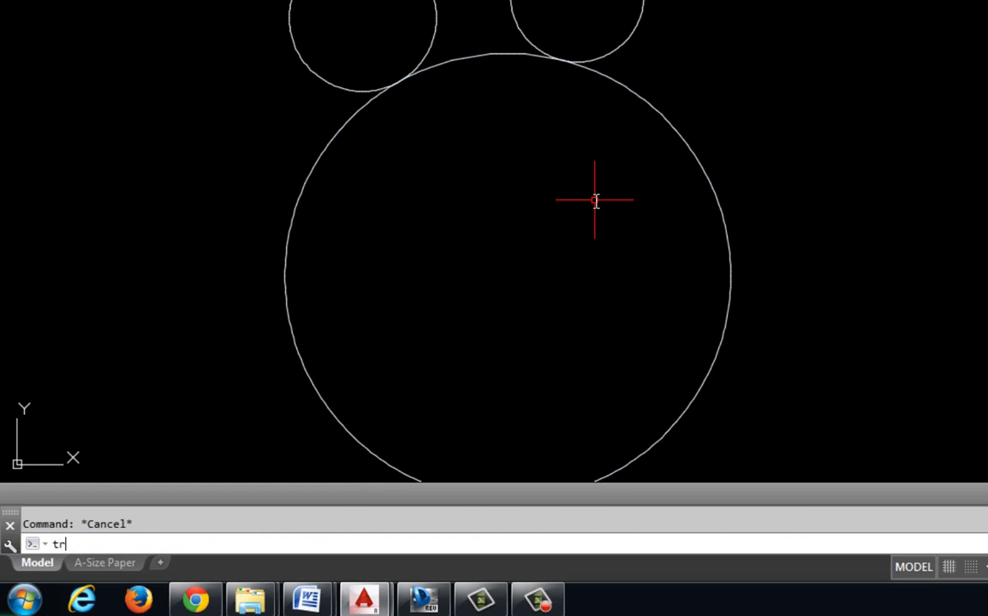
key("Return")
key("Return")
left_click(672, 134)
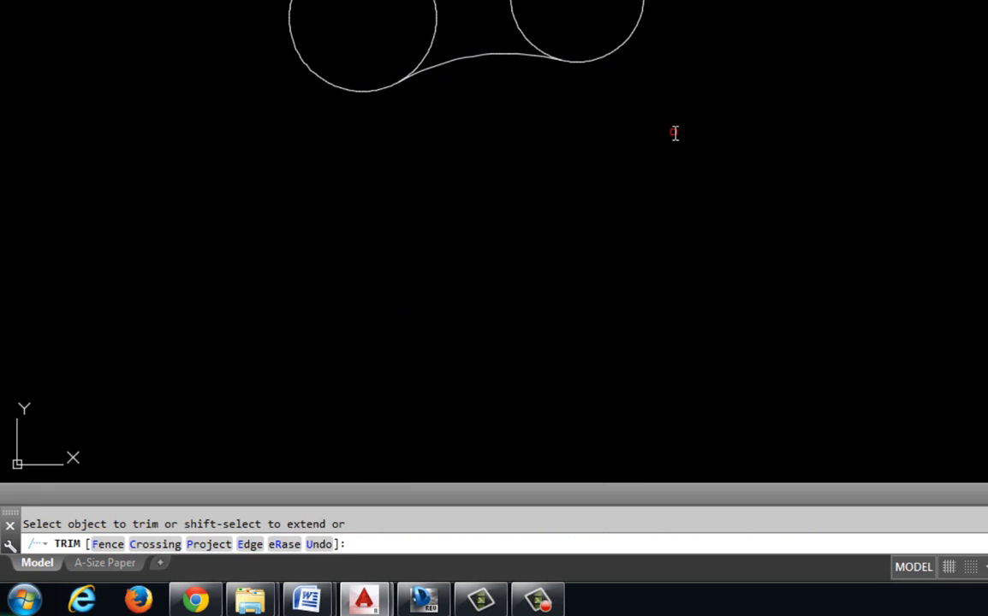
scroll(447, 52, "up", 2)
scroll(447, 52, "up", 2)
middle_click_drag(485, 52, 491, 196)
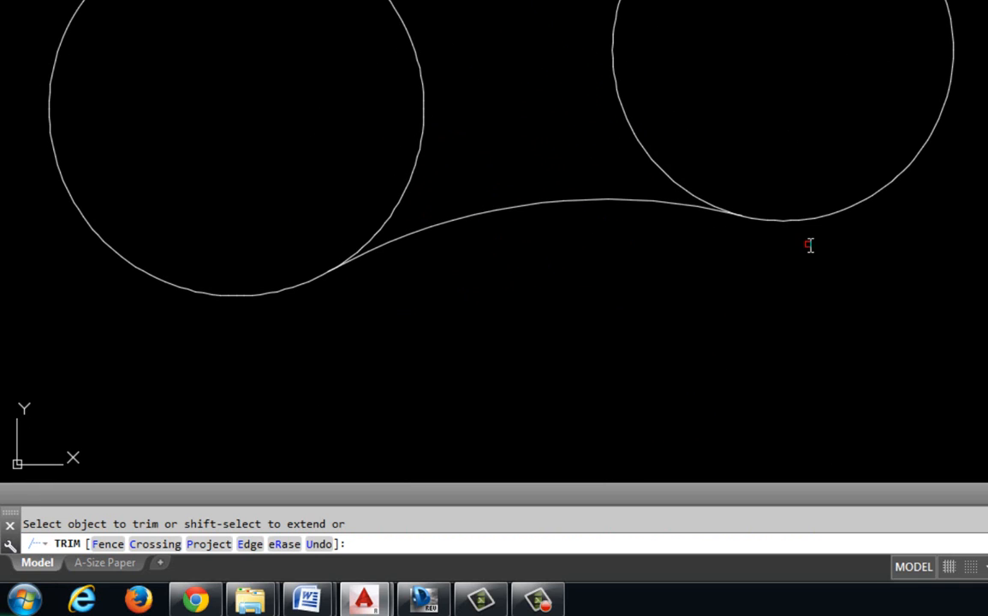
scroll(612, 182, "down", 2)
middle_click_drag(612, 180, 610, 223)
key("Escape")
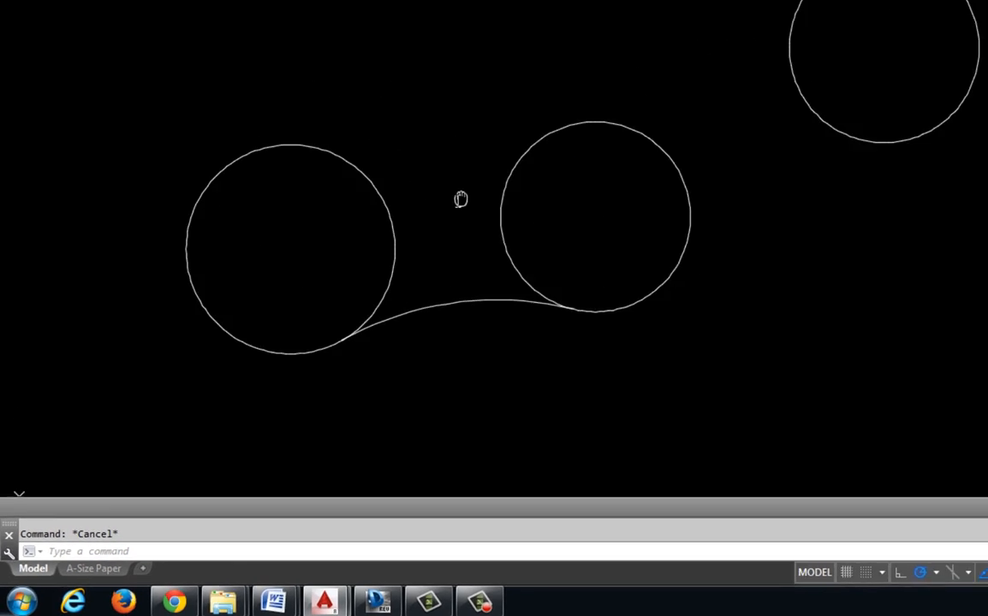
- Draw a Tan, Tan, Tan circle touching the upper edges of the two left circles and the upper-left edge of the third circle
middle_click_drag(461, 199, 416, 203)
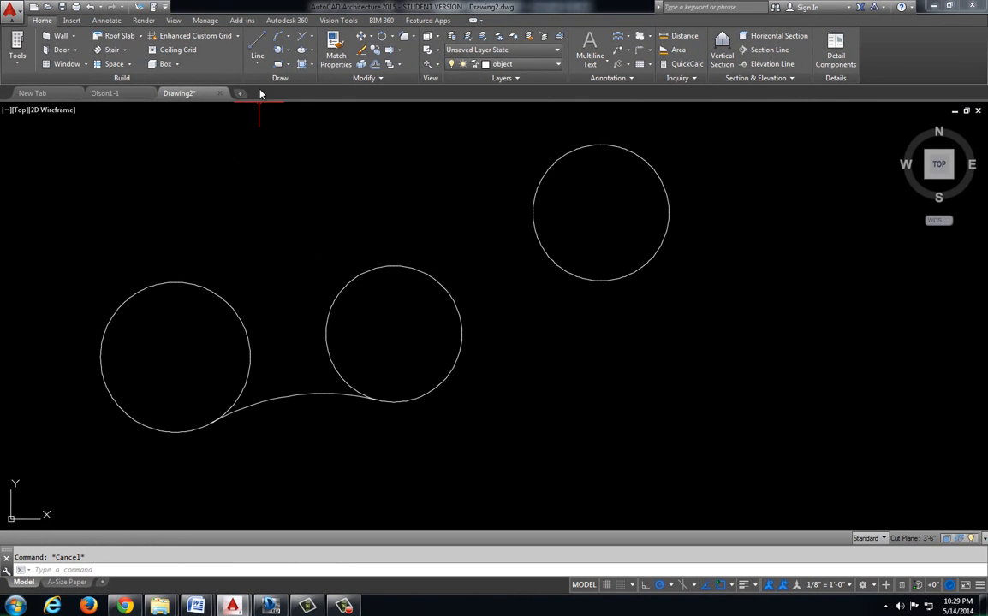
left_click(287, 50)
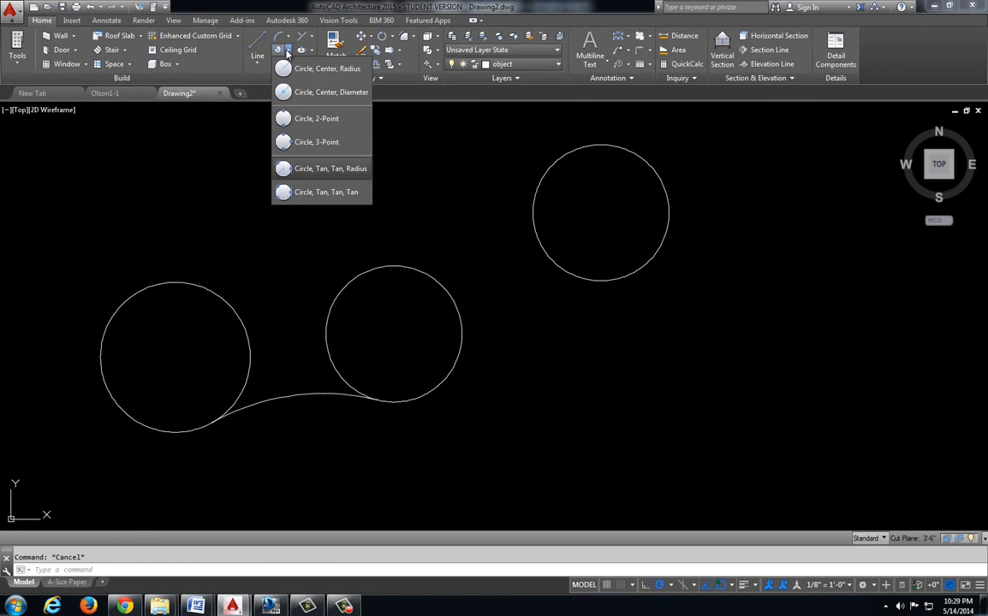
left_click(349, 193)
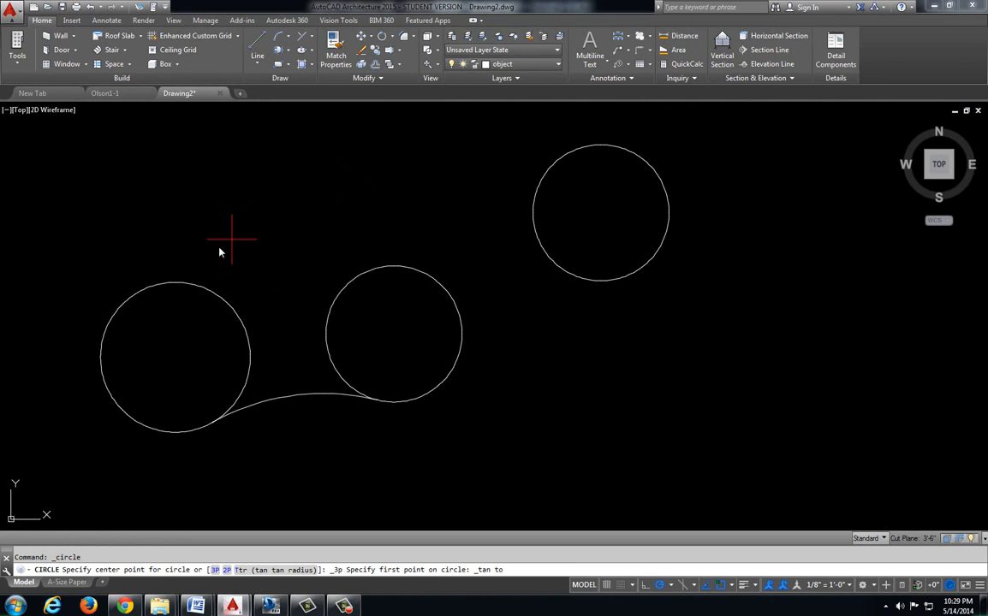
left_click(182, 284)
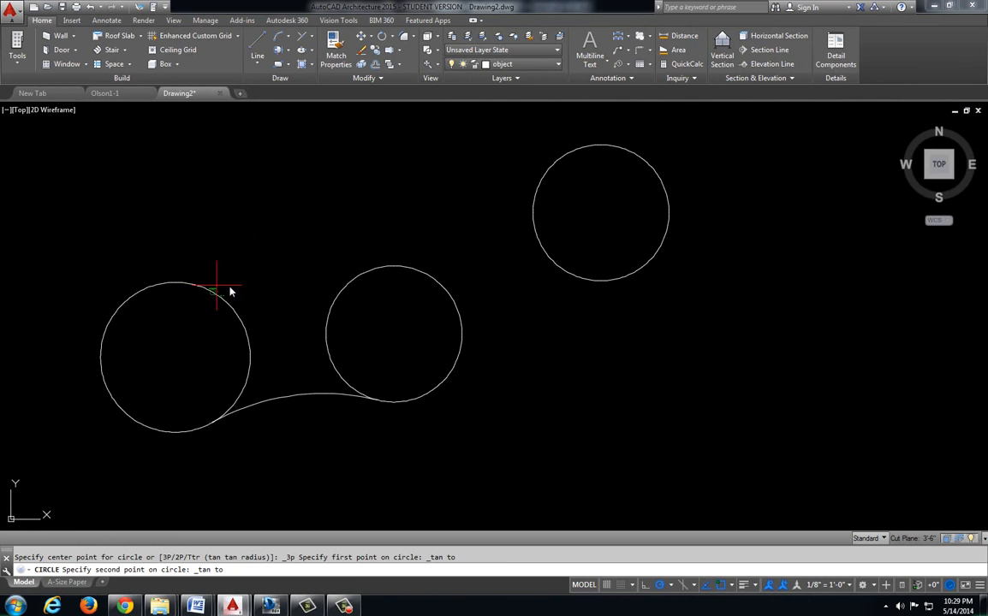
left_click(351, 282)
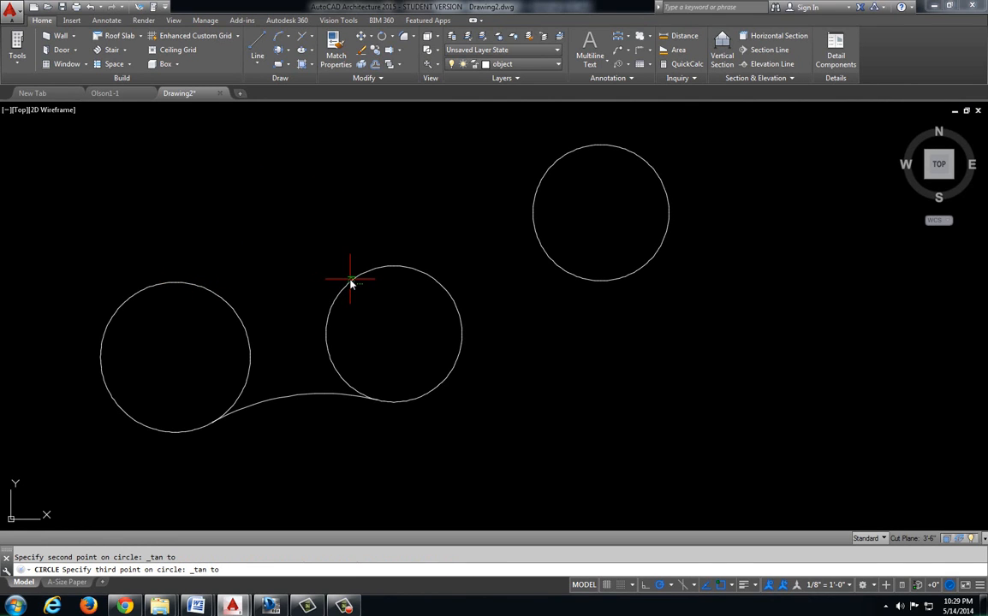
left_click(536, 205)
scroll(245, 205, "down", 2)
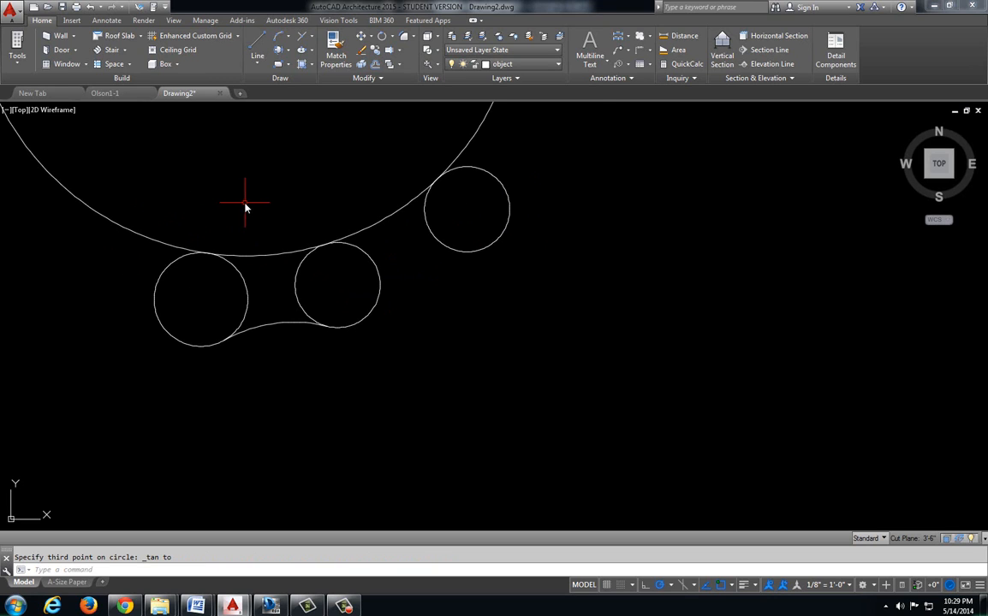
- Trim the large tangent circle to its lower connecting arc and remove the facing inner arcs of the two leftmost circles, using all objects as cutting edges
middle_click_drag(245, 205, 282, 249)
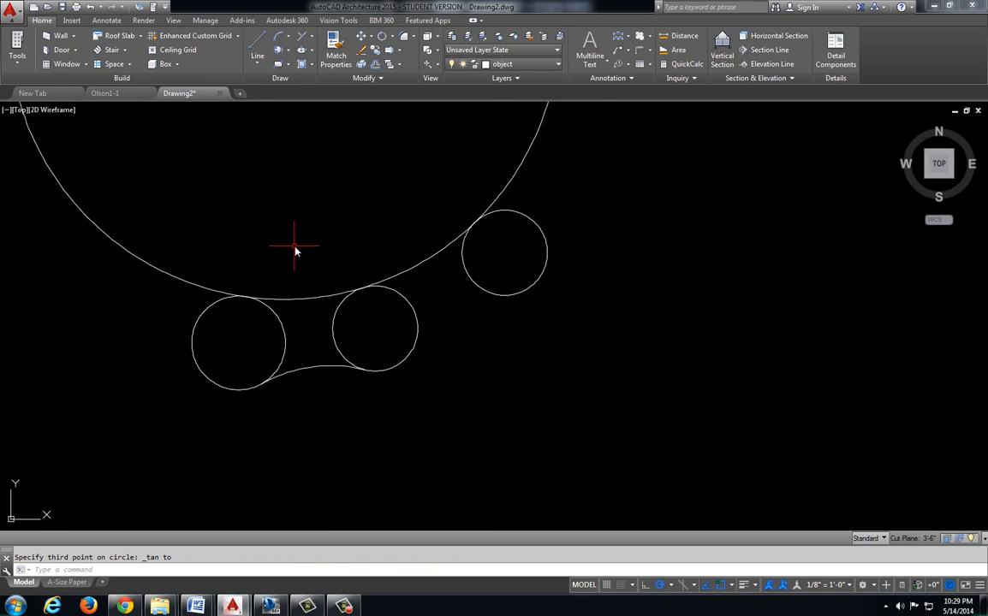
middle_click_drag(286, 210, 274, 258)
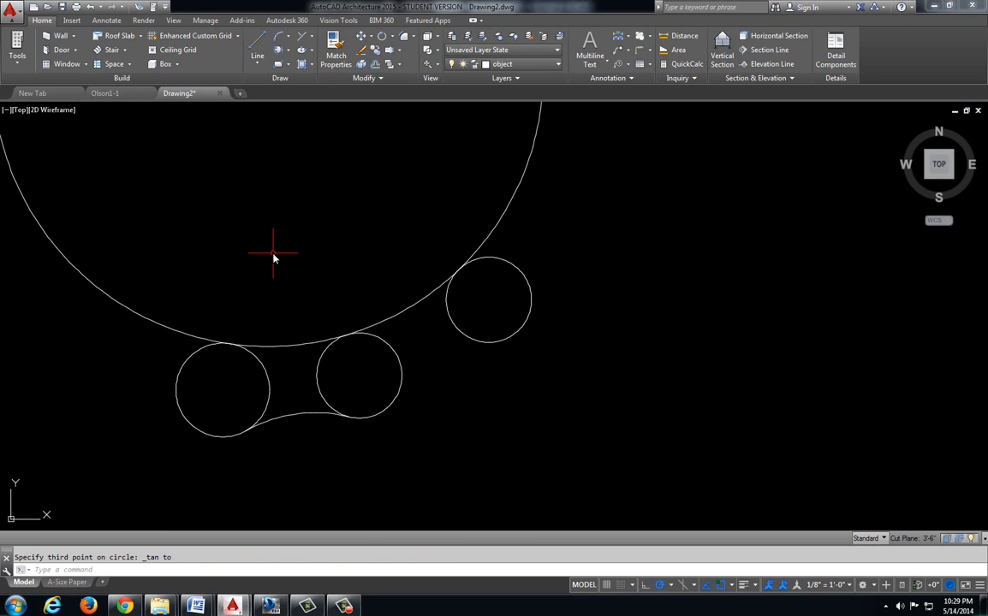
type("trim")
key("Return")
key("Return")
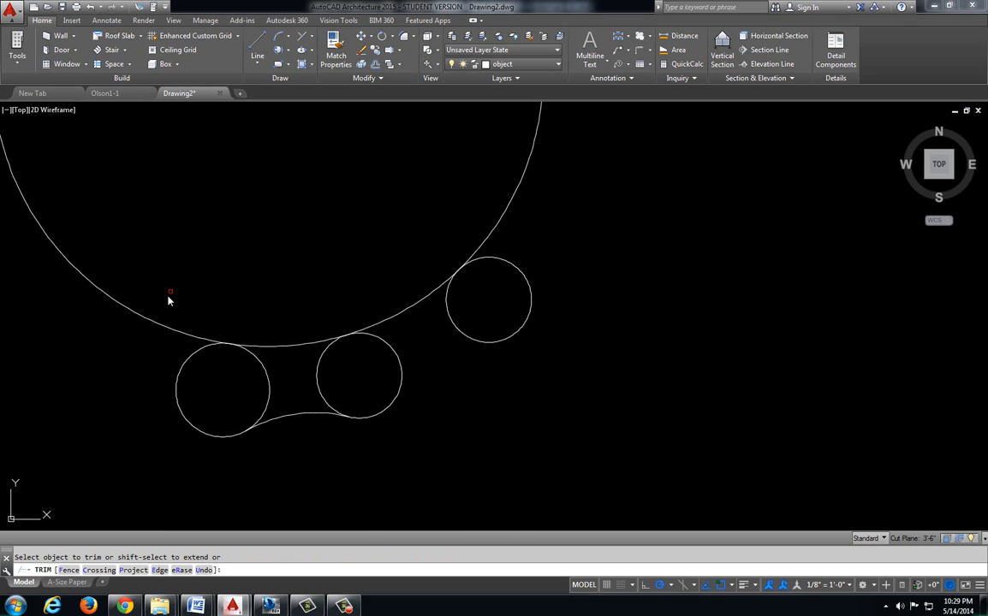
left_click(168, 328)
left_click(260, 369)
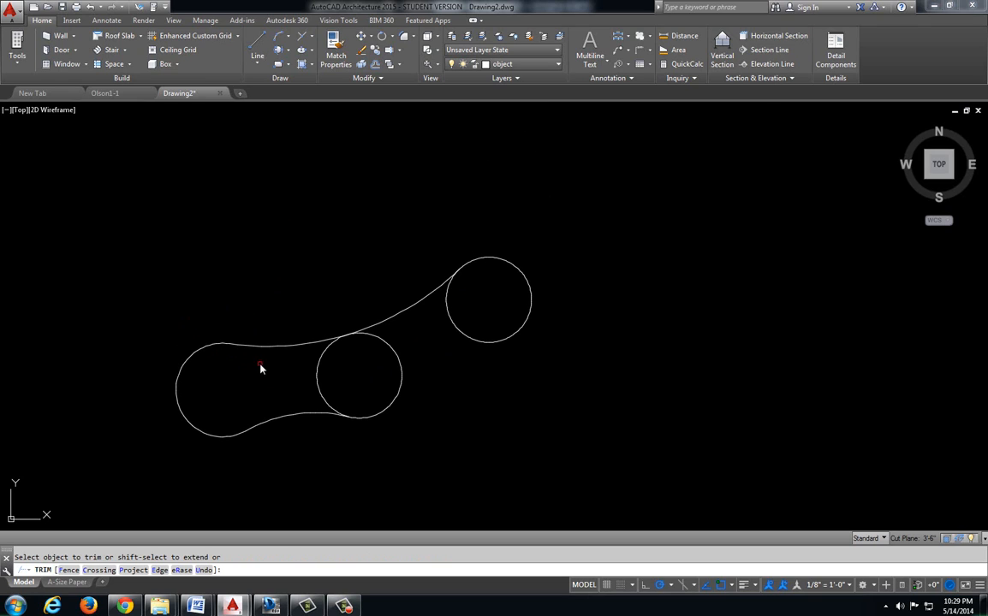
left_click(319, 374)
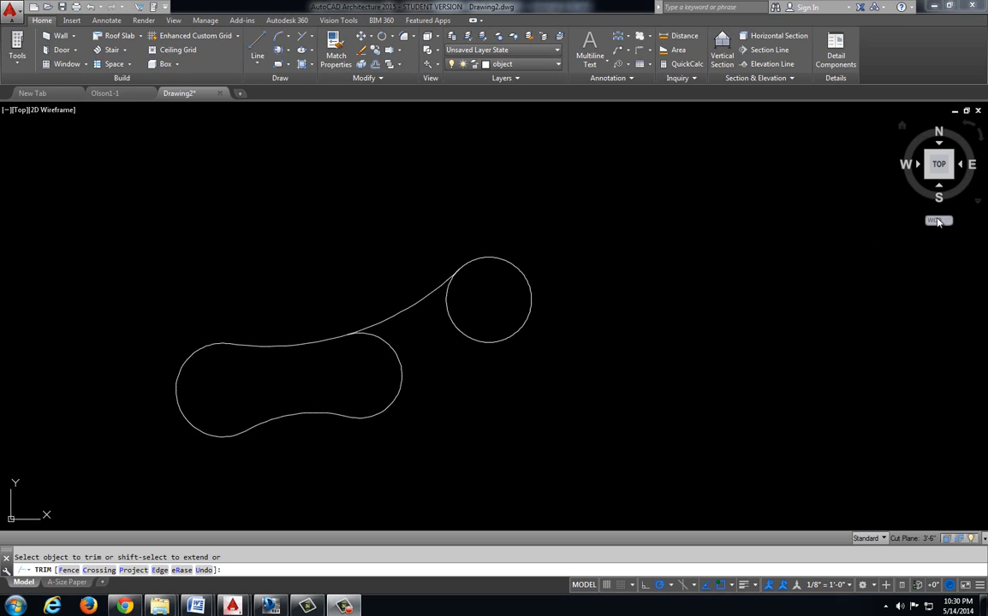
middle_click_drag(605, 298, 544, 310)
key("Escape")
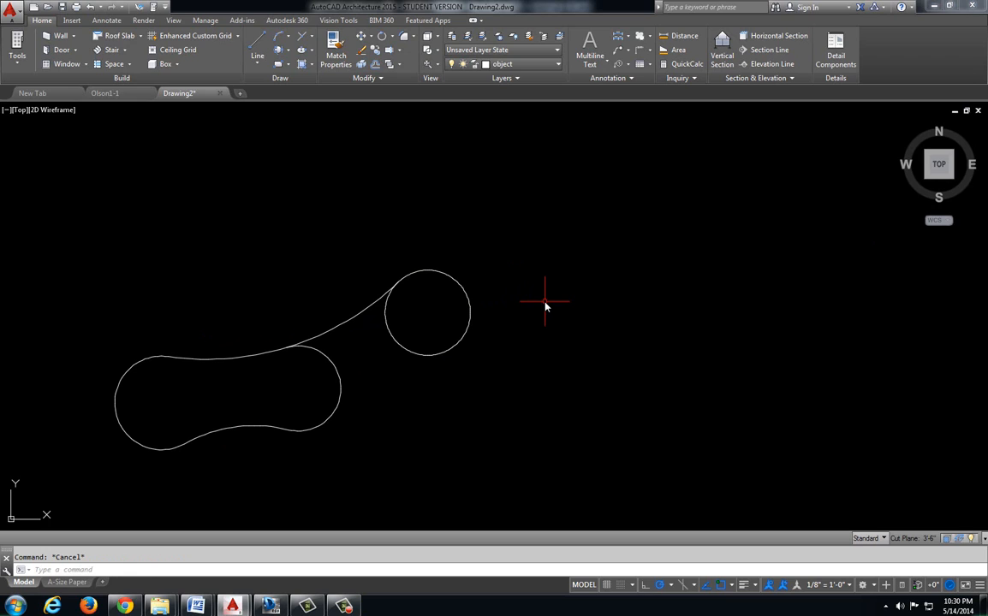
- Draw a single steep line to the right of the circles, slanting slightly to the right as it goes down
left_click(261, 44)
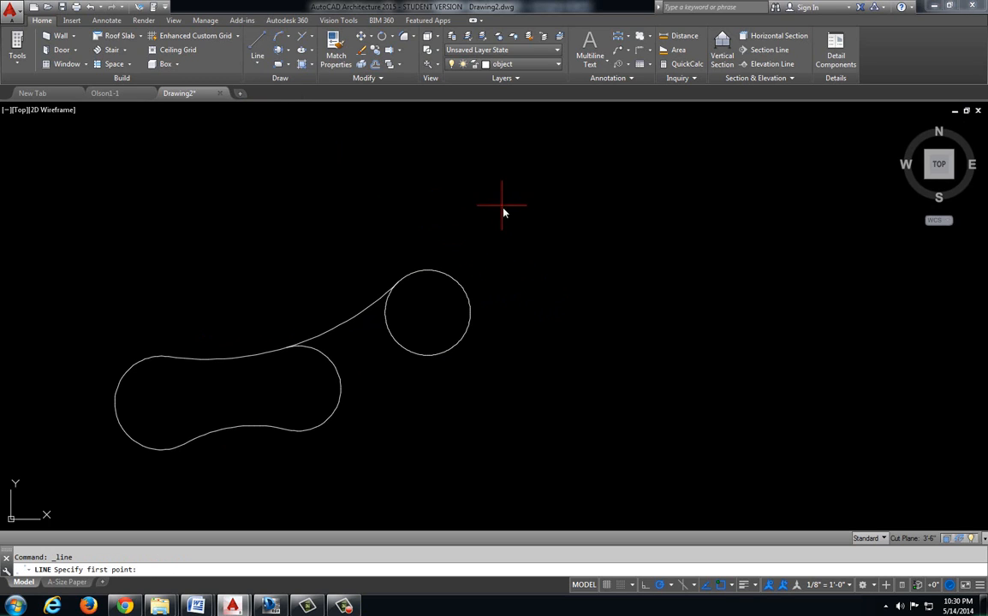
left_click(583, 218)
left_click(607, 391)
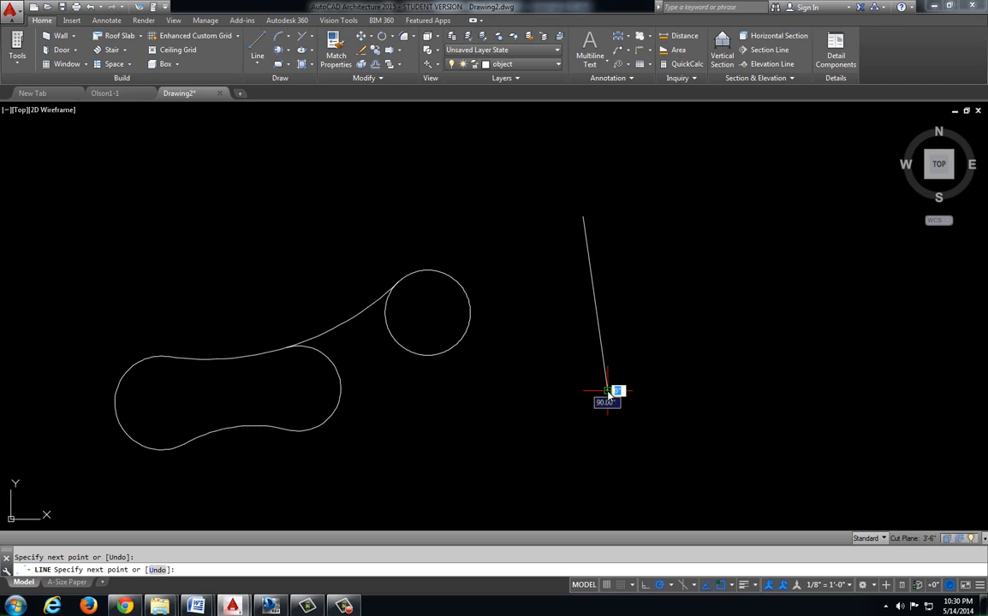
key("Return")
- Draw a horizontal rectangle to the right of the slanted line, about twice as wide as it is high
left_click(277, 64)
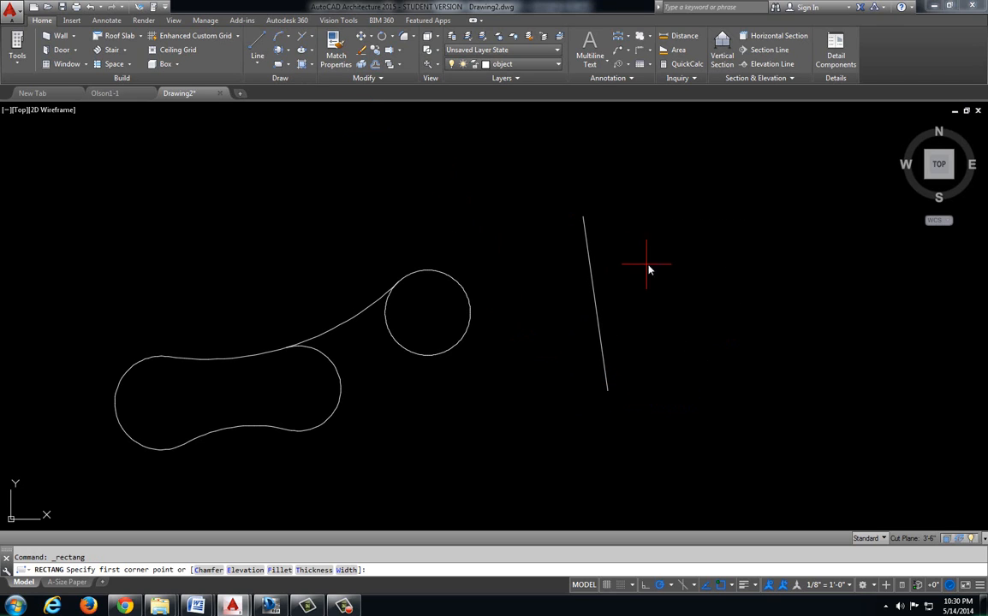
left_click(670, 251)
left_click(839, 333)
key("Return")
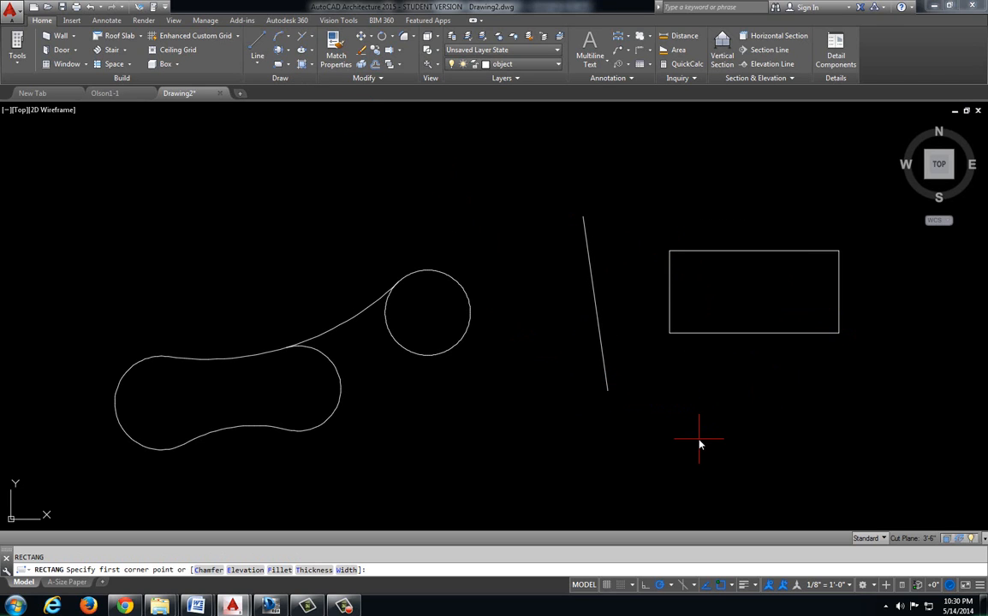
key("Escape")
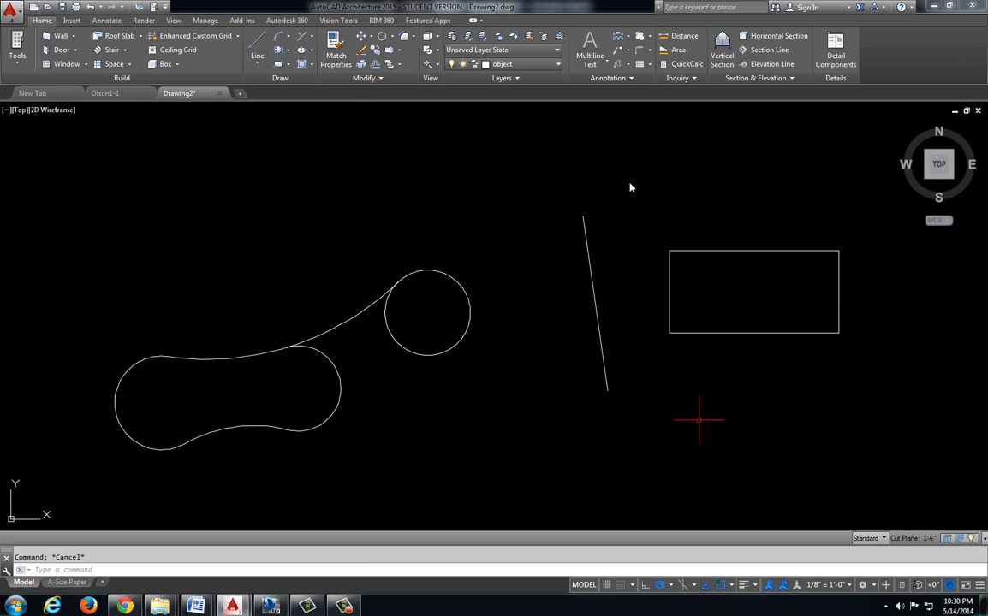
- Draw a Tan, Tan, Radius circle of radius 2 inches, tangent to the slanted line's lower end and the rectangle's bottom edge
left_click(289, 50)
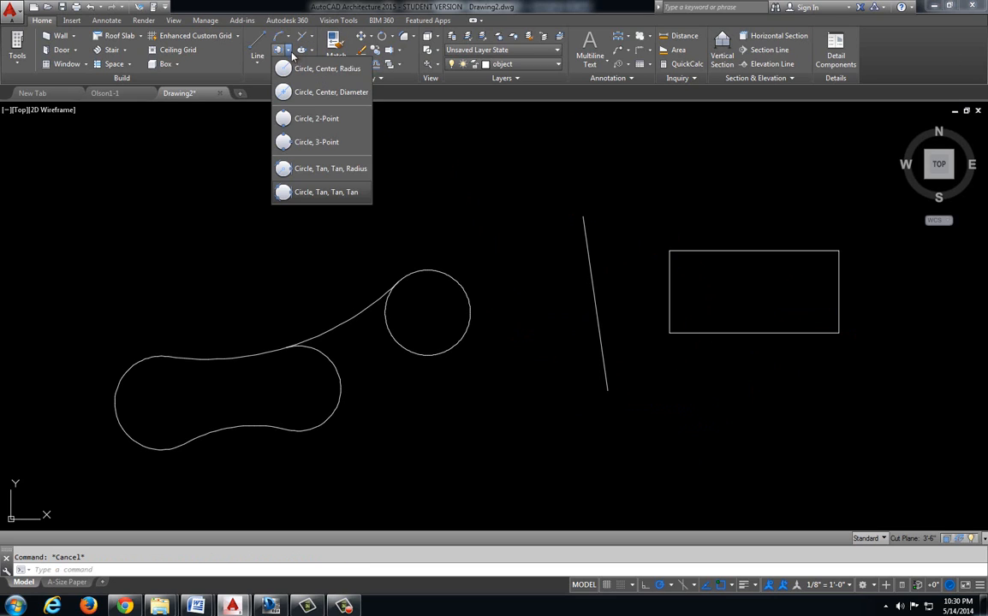
left_click(323, 169)
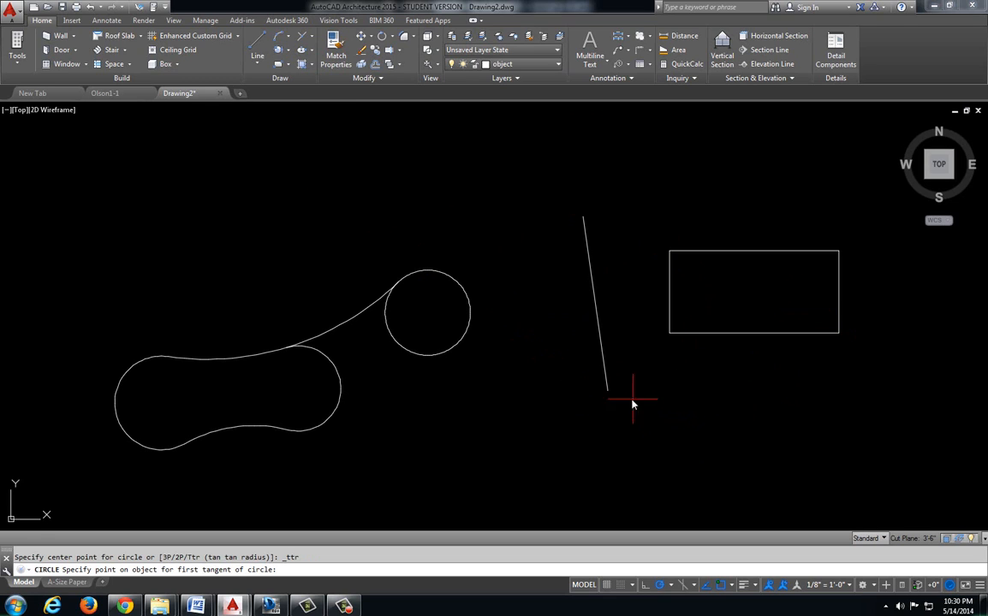
left_click(608, 388)
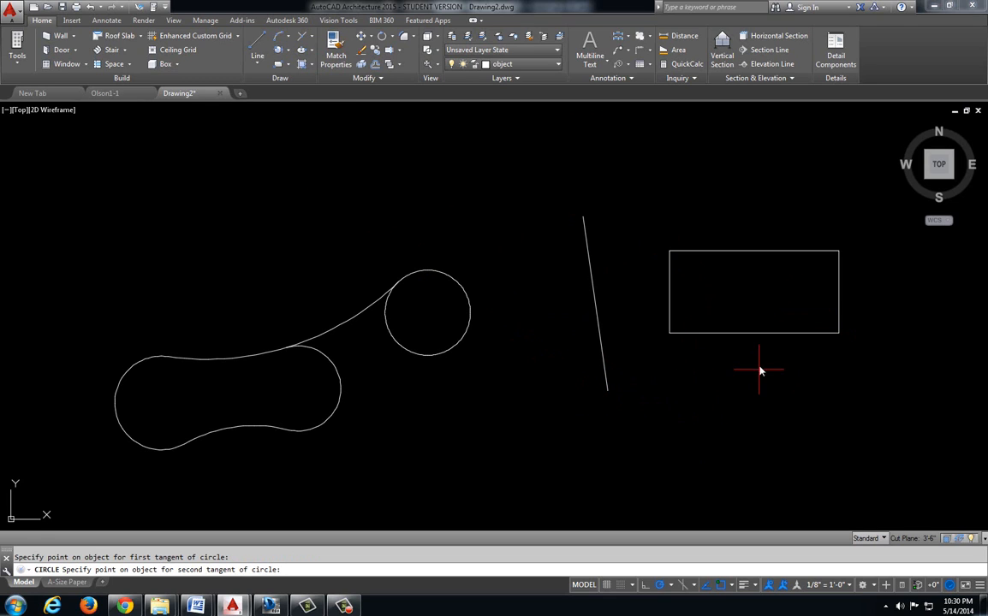
left_click(707, 334)
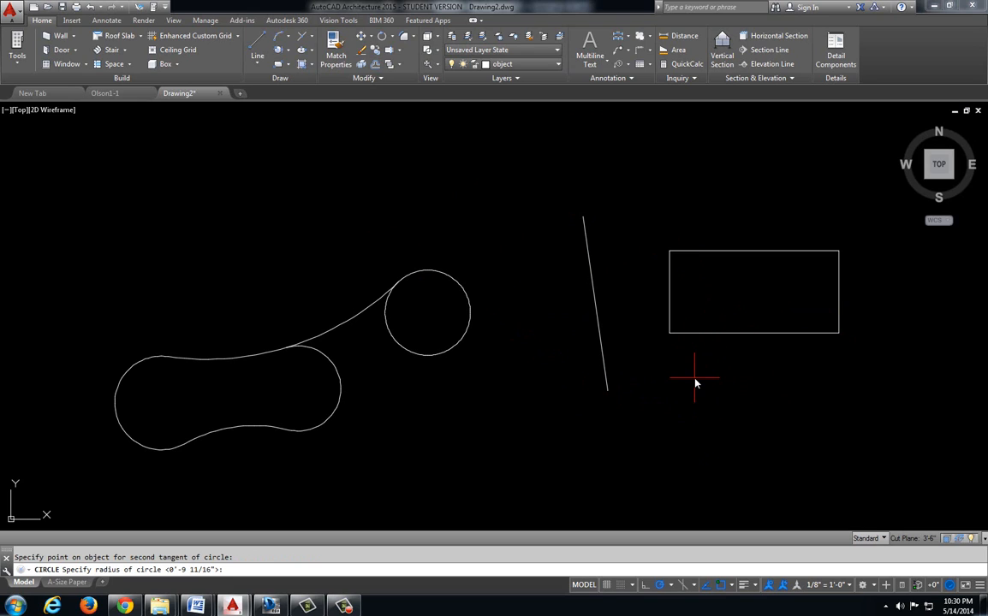
type("2")
key("Return")
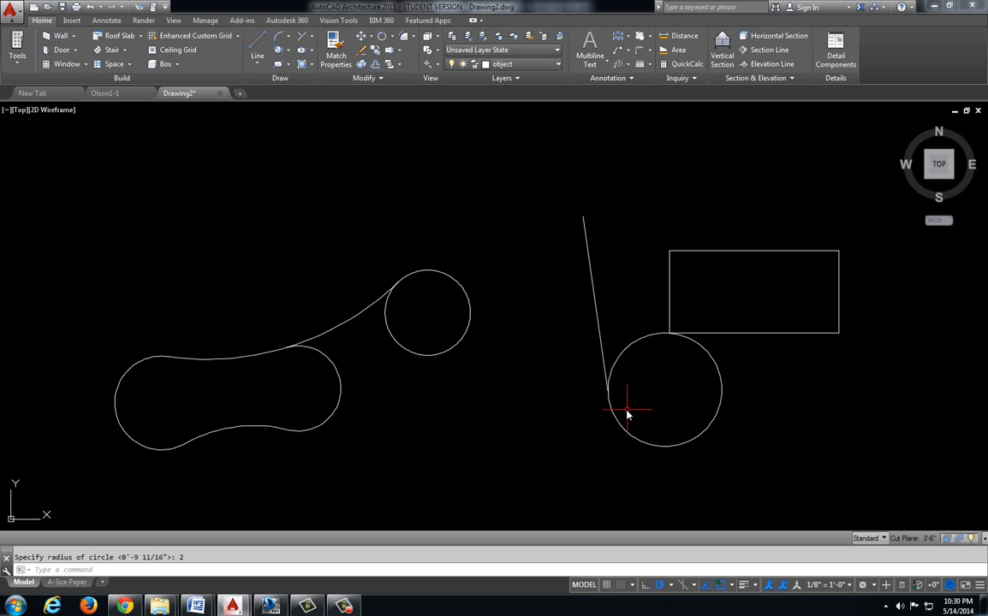
- Extend the slanted line's lower end to the new circle and try to extend the rectangle's bottom edge as well
scroll(668, 341, "up", 5)
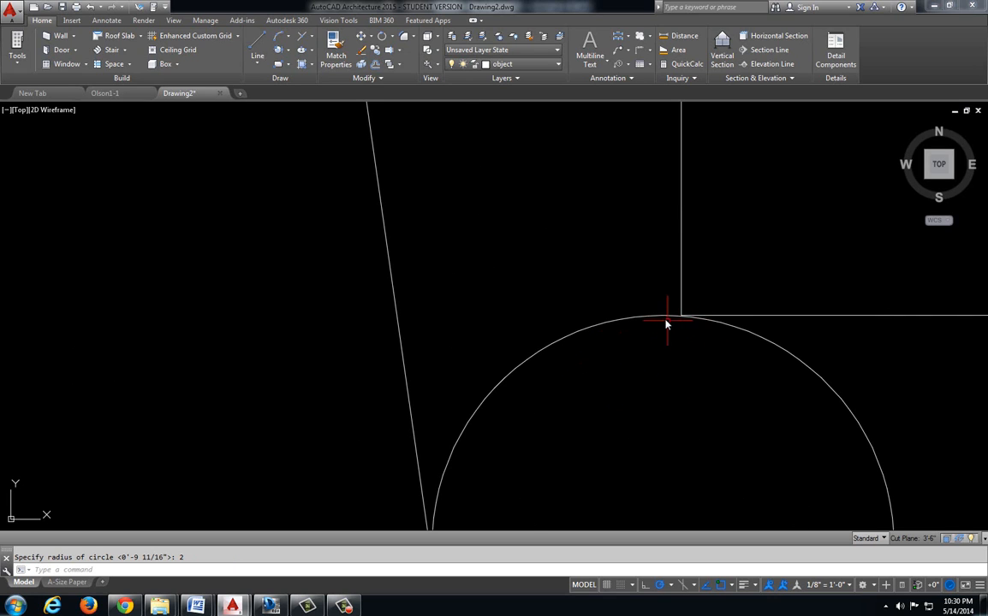
mouse_move(487, 421)
middle_mouse_down()
mouse_move(535, 381)
mouse_move(452, 403)
middle_mouse_up()
middle_click_drag(417, 437, 368, 333)
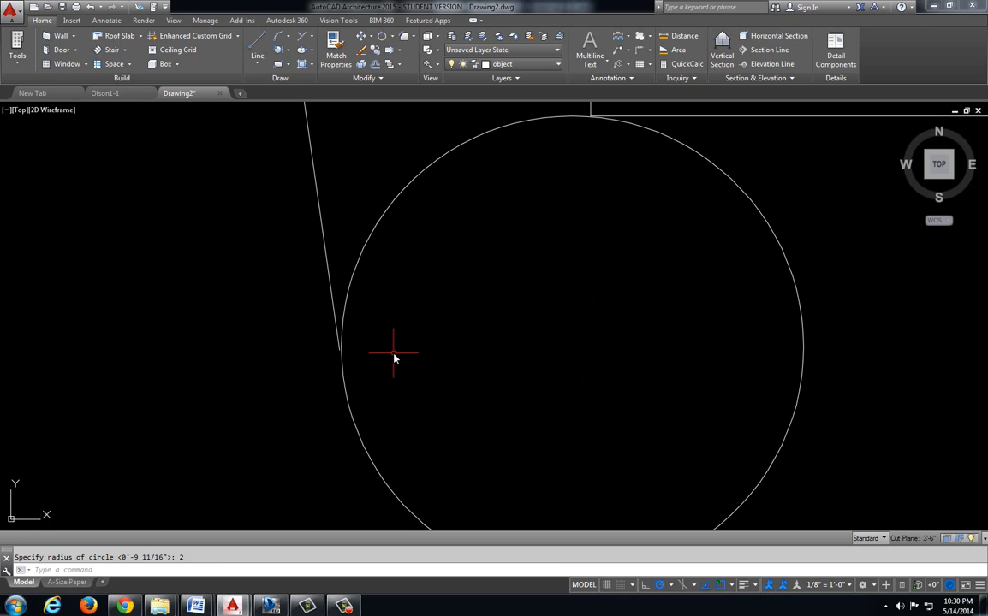
type("ex")
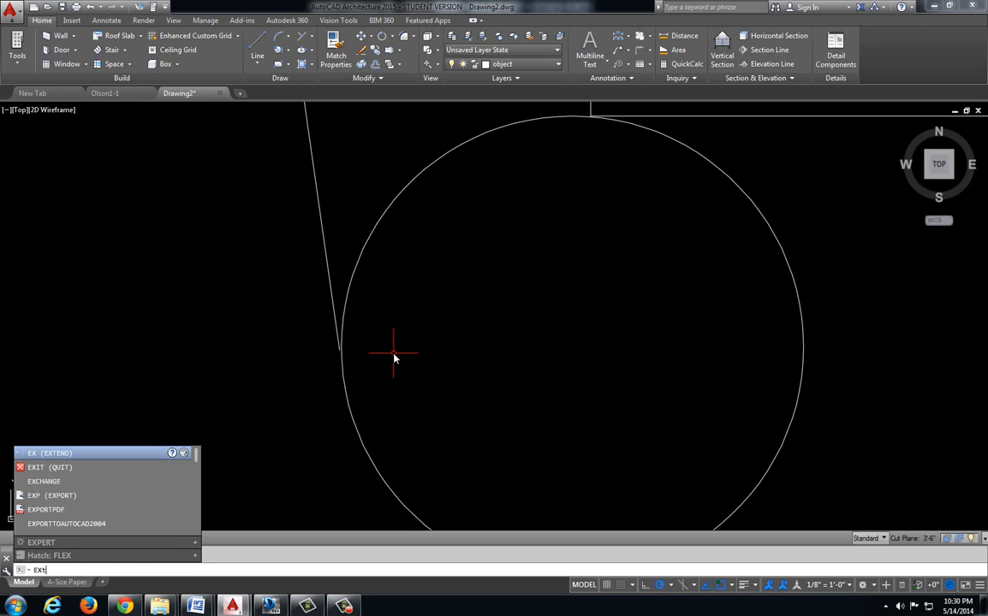
key("Return")
key("Return")
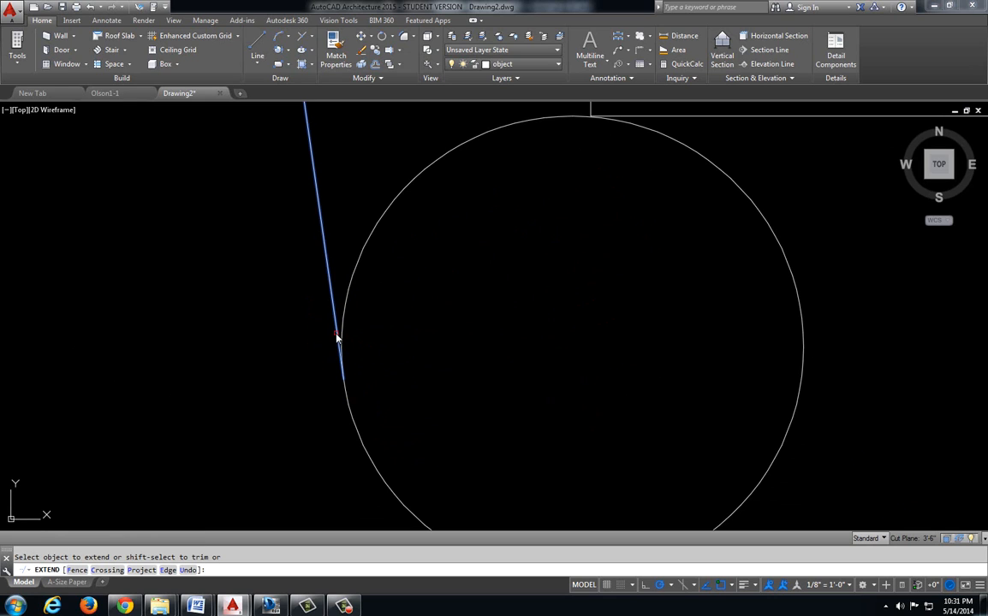
scroll(506, 291, "down", 2)
scroll(546, 214, "up", 2)
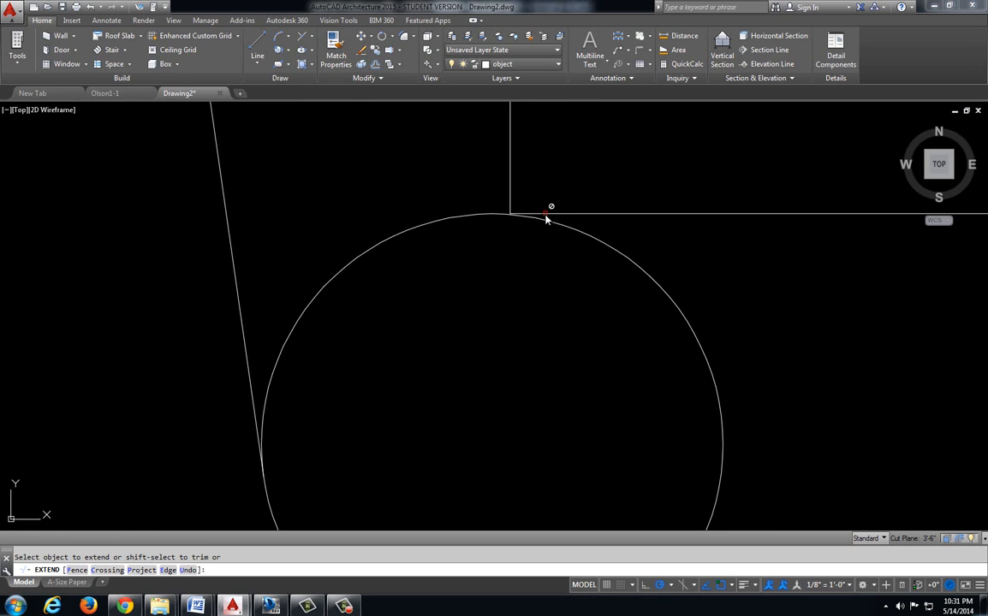
left_click(542, 216)
key("Escape")
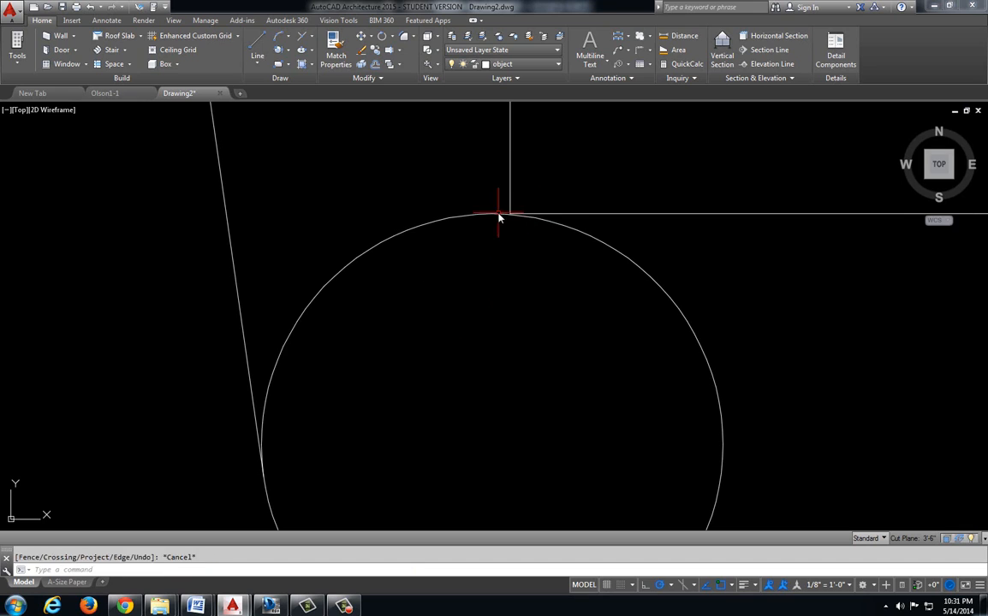
- Draw a short horizontal line from the rectangle's lower-left corner to the tangent point at the top of the circle
scroll(514, 219, "up", 3)
left_click(257, 47)
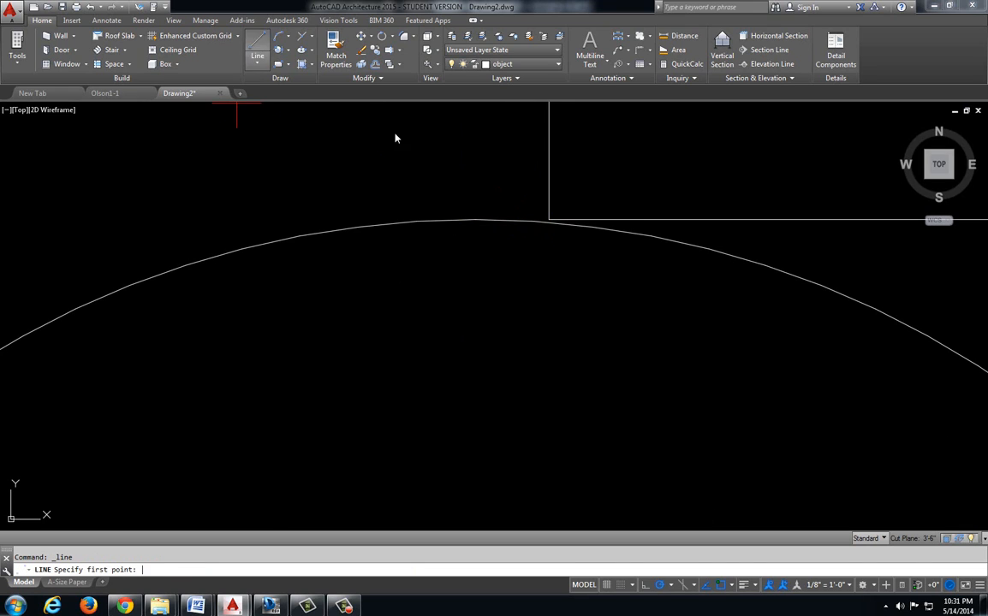
left_click(547, 219)
key("Escape")
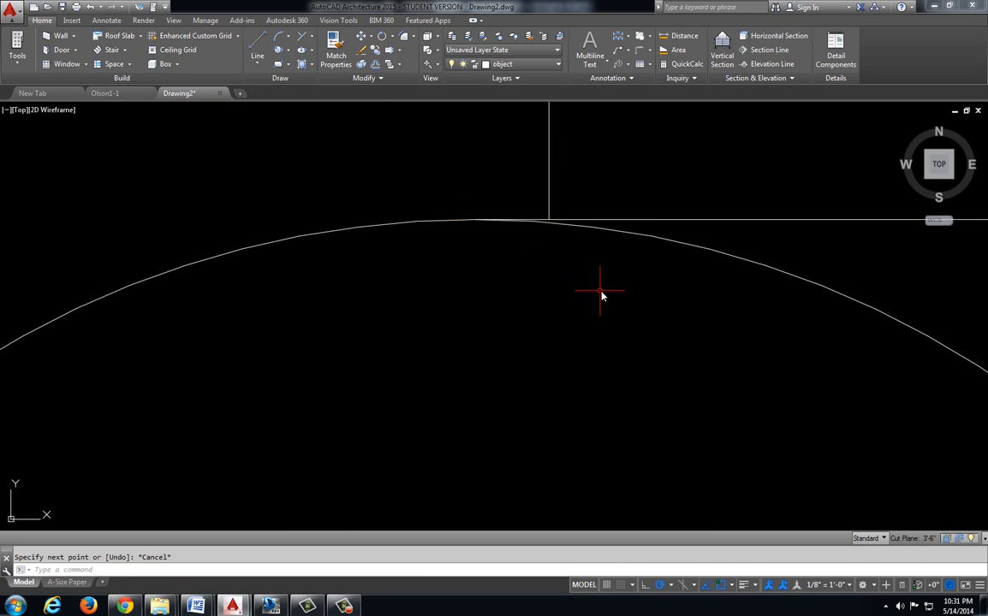
- Trim the 2-inch-radius circle using all objects as cutting edges, keeping only the arc that connects the slanted line to the rectangle
scroll(582, 270, "down", 4)
middle_click_drag(489, 210, 464, 198)
type("trim")
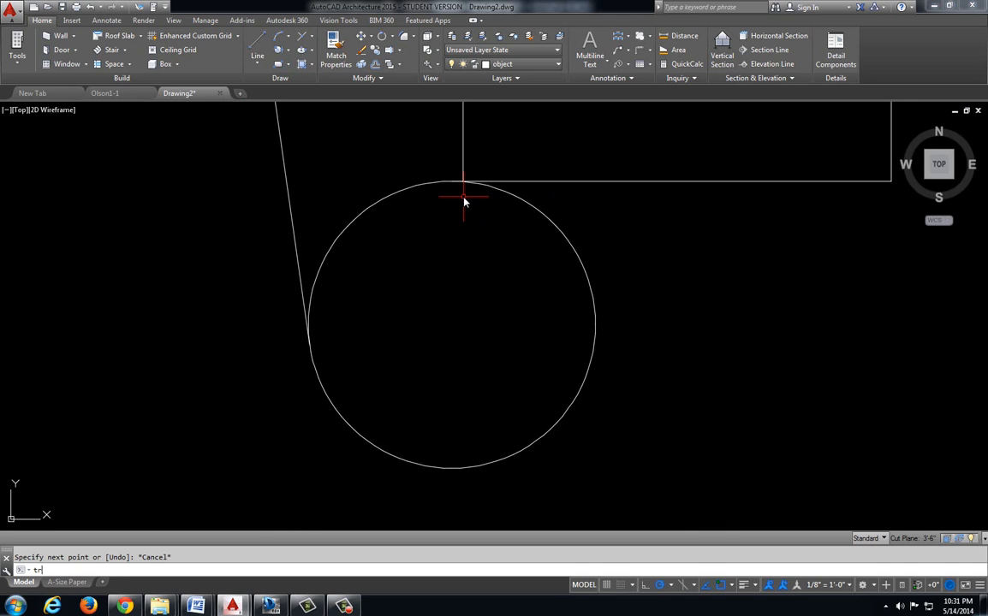
key("Return")
key("Return")
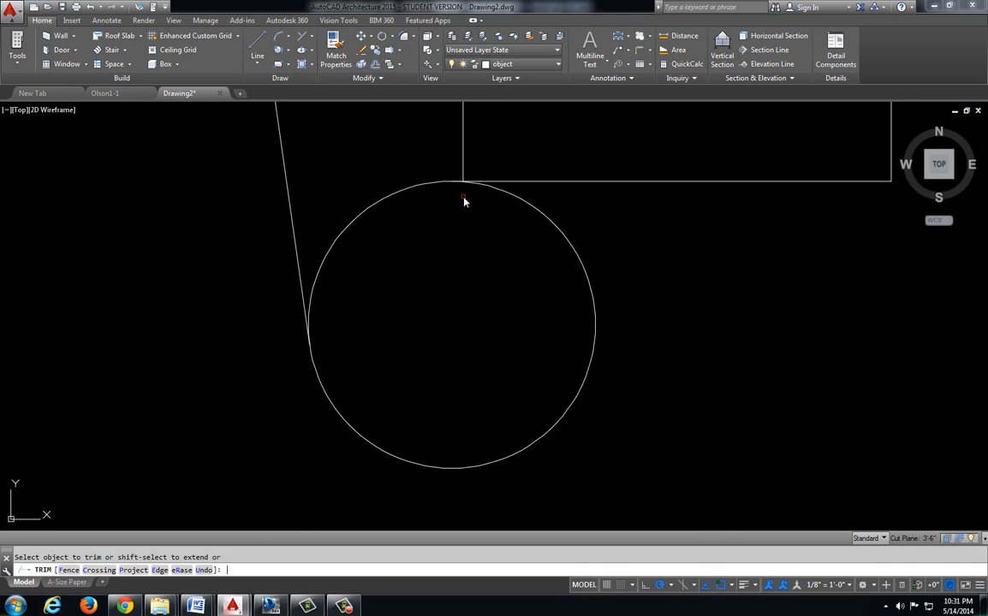
left_click(518, 204)
scroll(332, 325, "down", 2)
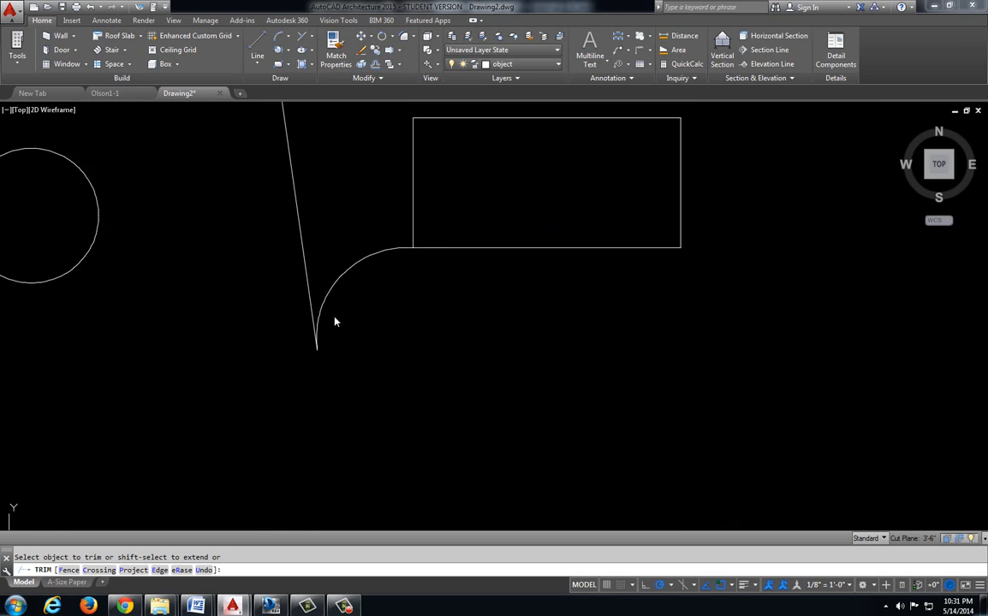
scroll(403, 250, "up", 5)
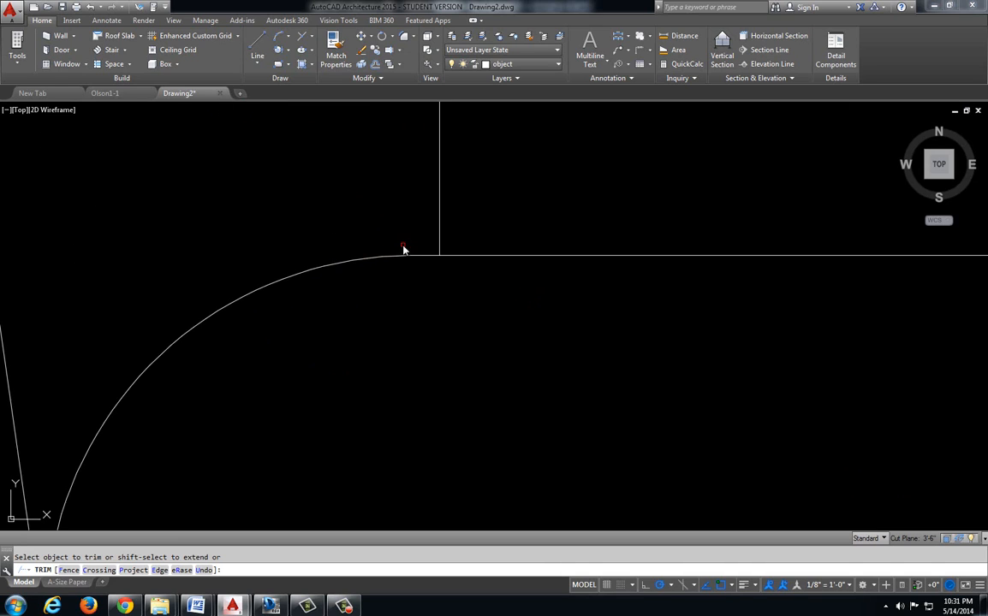
scroll(387, 261, "up", 4)
key("Escape")
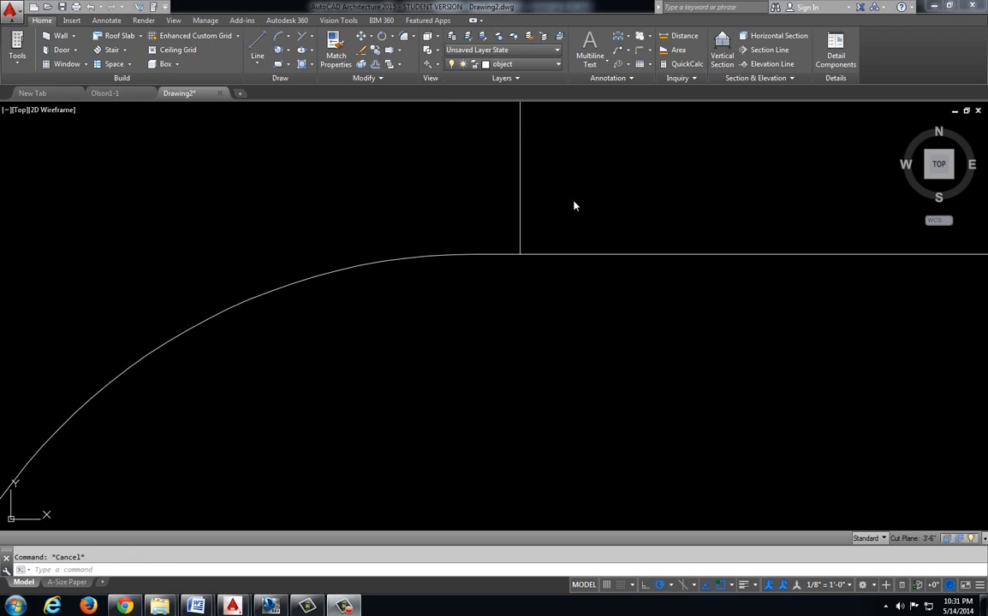
- Draw a closed triangle from lines to the right of the rectangle, with a horizontal base and a right side about 7 3/4 inches long
scroll(552, 184, "down", 5)
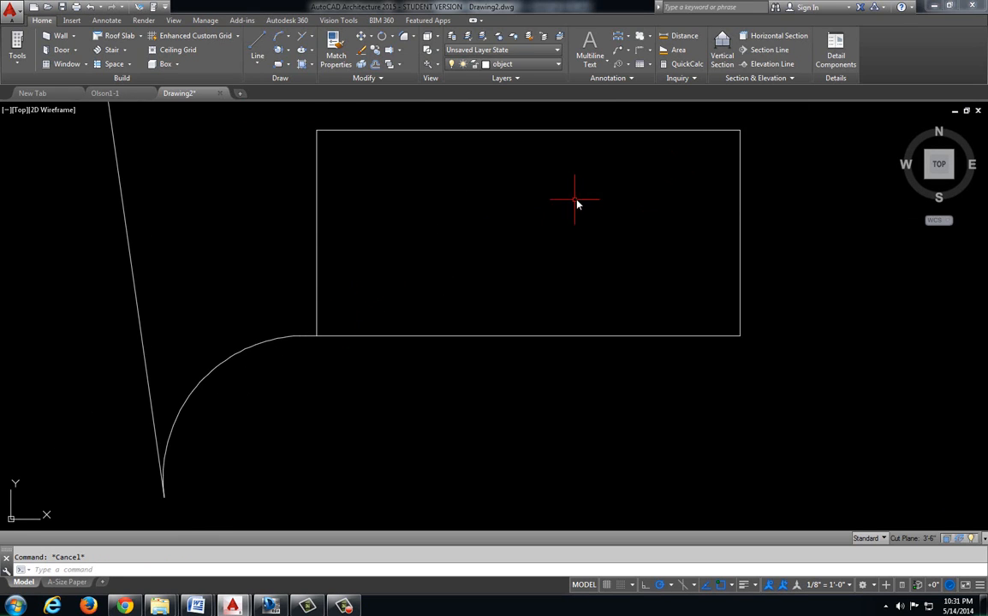
scroll(575, 199, "down", 4)
middle_click_drag(572, 201, 284, 328)
left_click(257, 45)
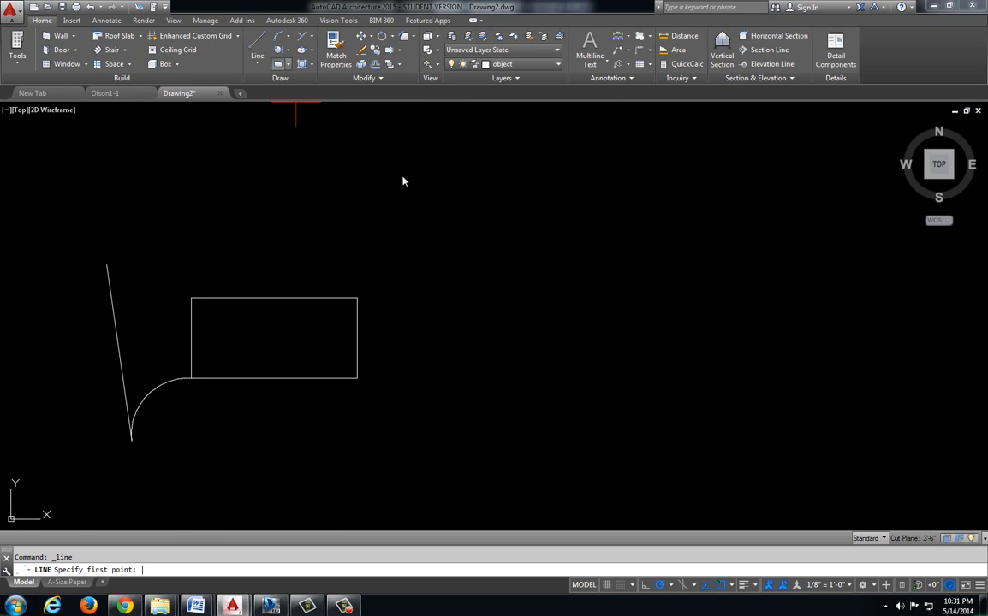
left_click(742, 335)
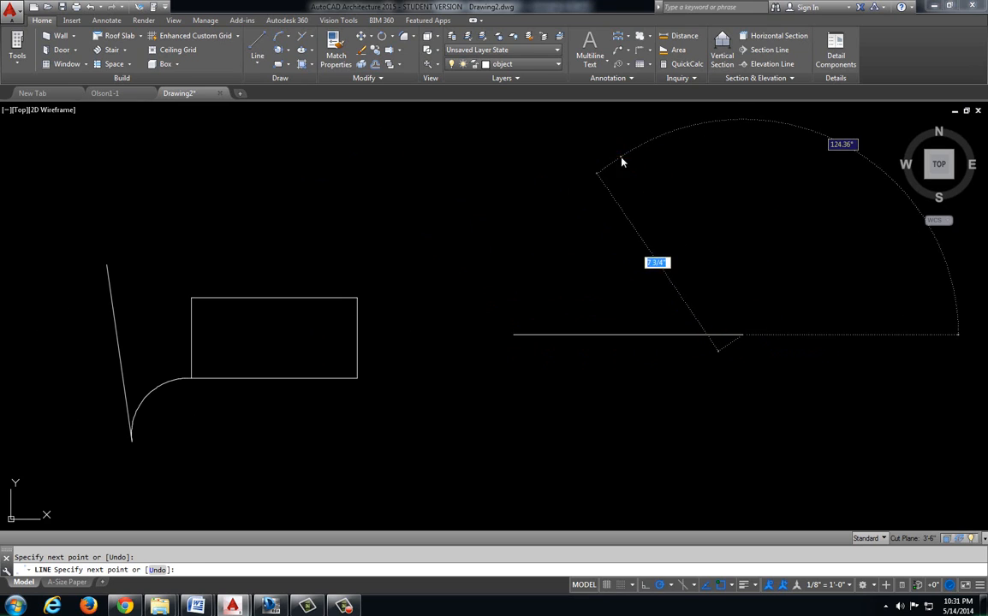
left_click(622, 157)
left_click(514, 335)
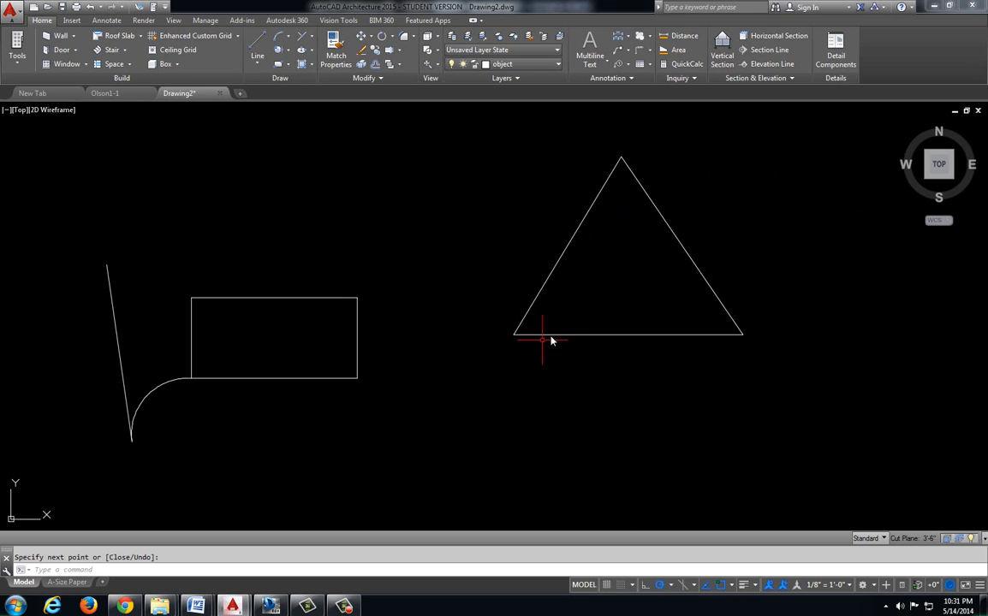
- Draw a Tan, Tan, Tan circle inside the triangle, tangent to its left side, base and right side
middle_click_drag(494, 286, 494, 280)
left_click(288, 50)
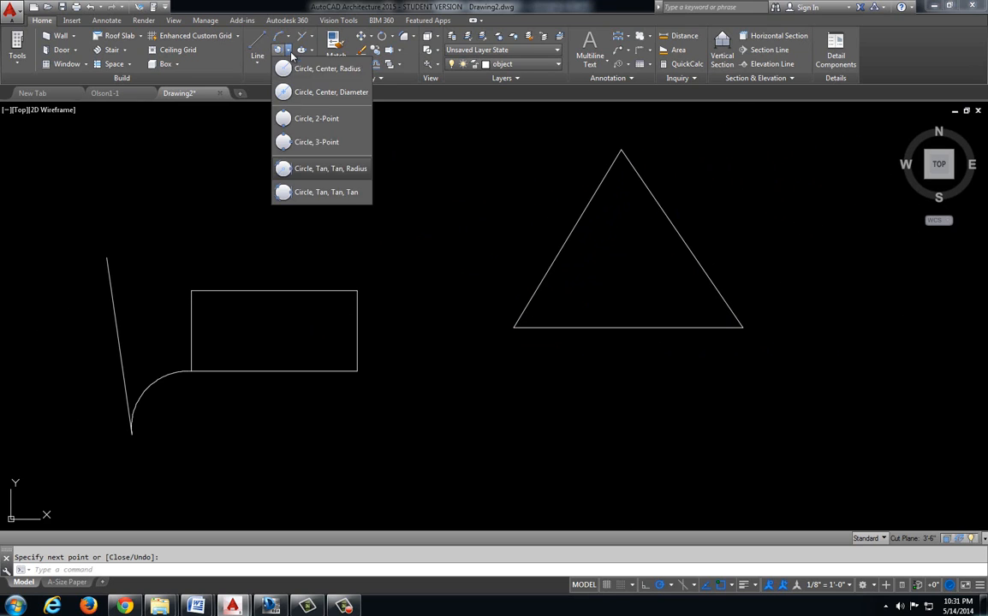
left_click(316, 194)
left_click(550, 276)
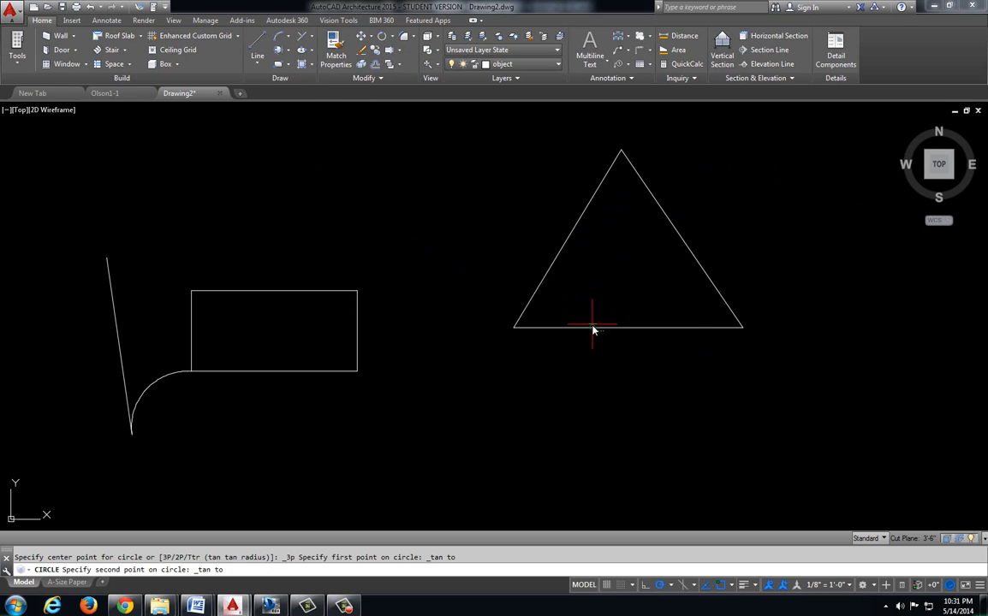
left_click(592, 327)
left_click(700, 267)
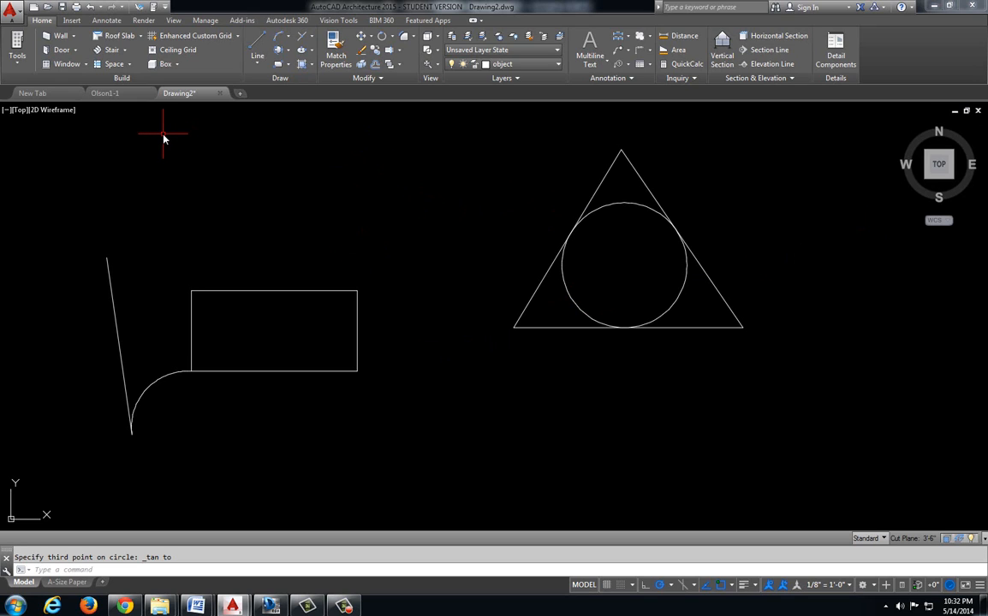
- Switch to the Olson1-1 drawing and measure the outer rectangle's width along its top edge
left_click(112, 98)
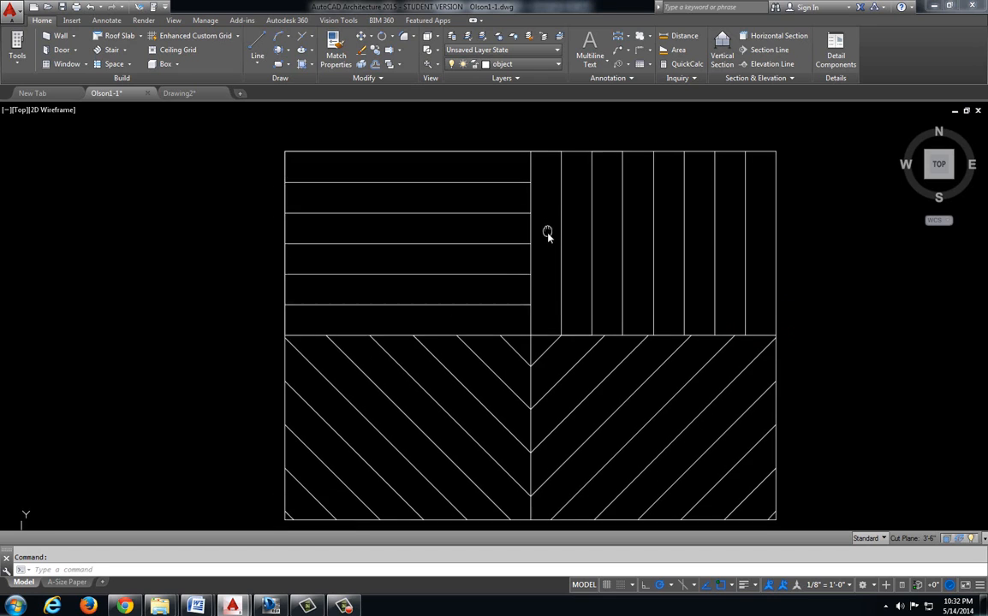
left_click(672, 38)
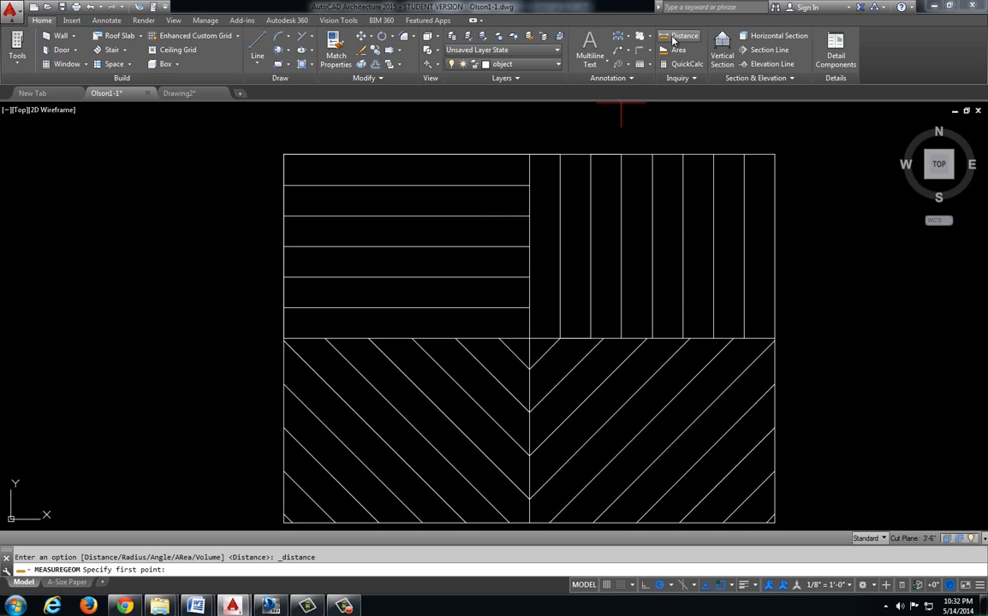
left_click(285, 154)
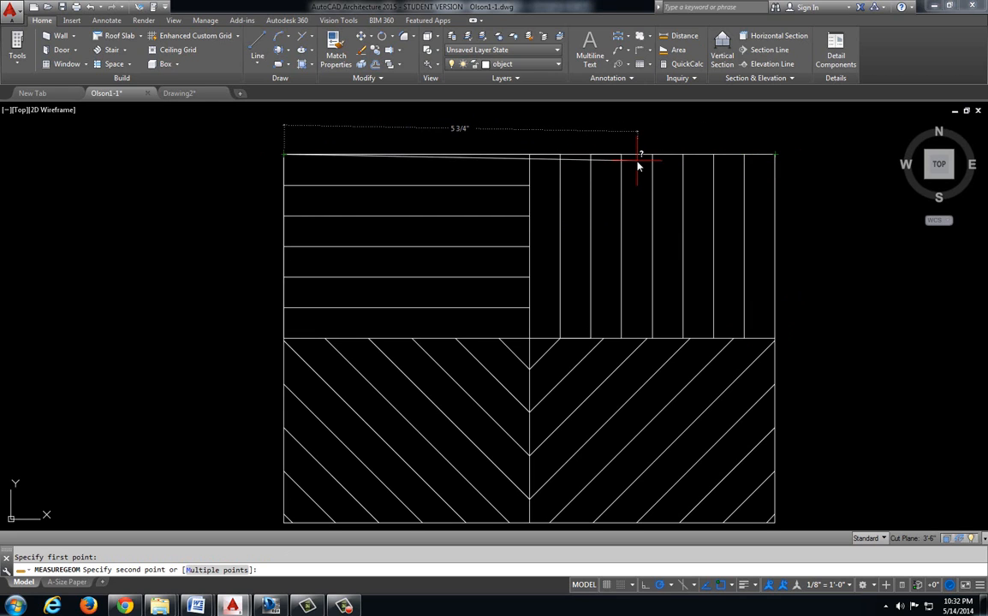
key("Escape")
scroll(605, 226, "down", 2)
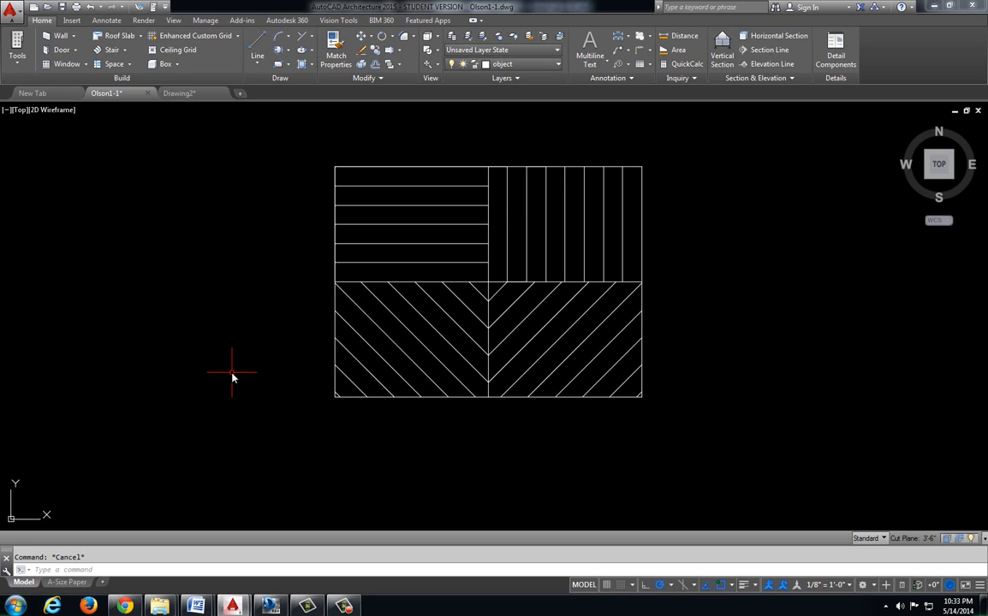
middle_click_drag(343, 261, 349, 279)
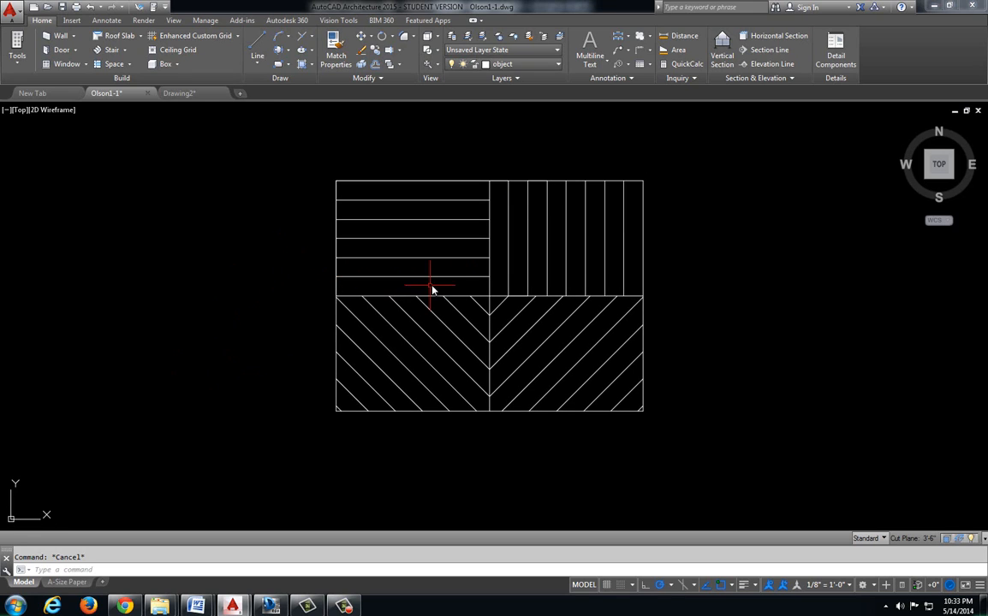
scroll(432, 286, "up", 2)
middle_click_drag(433, 284, 433, 293)
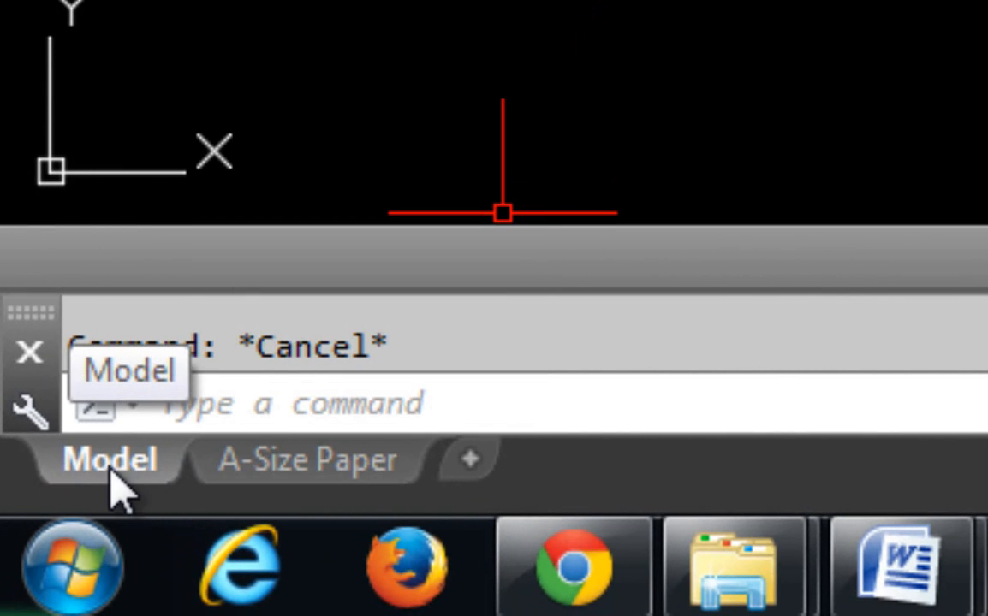
- Compare the A-Size Paper layout with model space by switching between them, ending on the layout
mouse_move(318, 466)
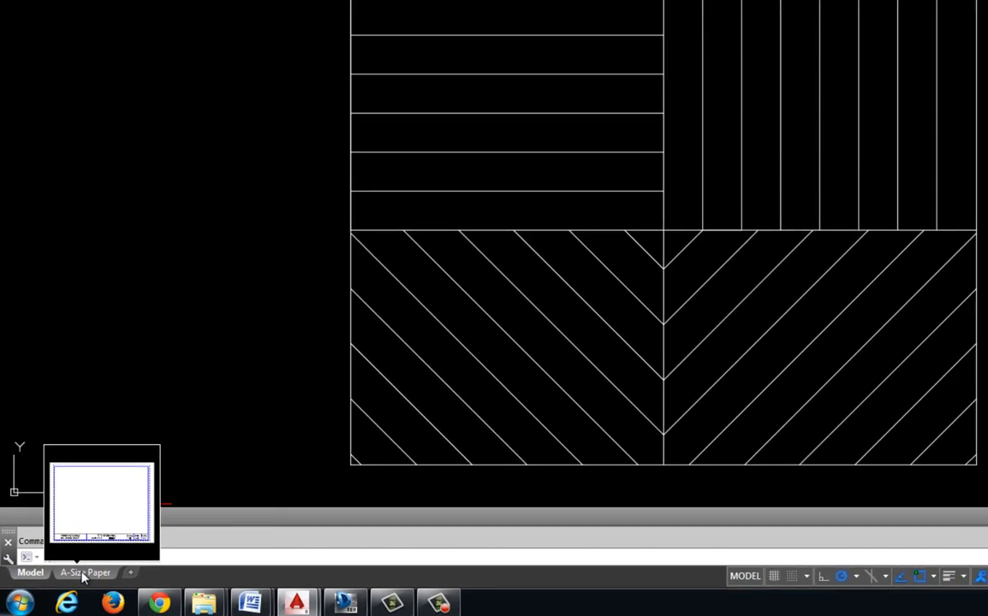
left_click(83, 574)
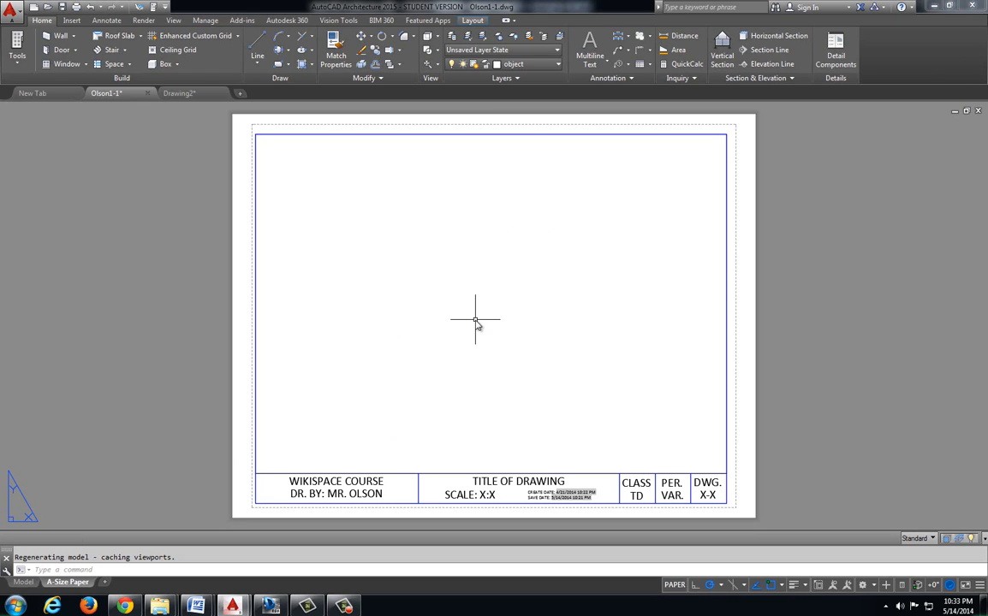
left_click(23, 582)
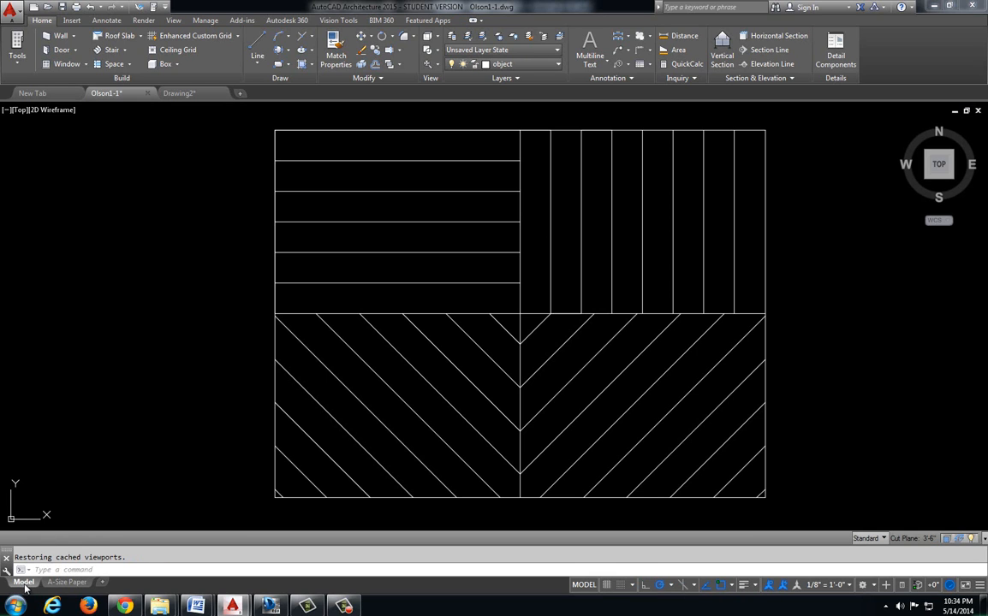
left_click(44, 583)
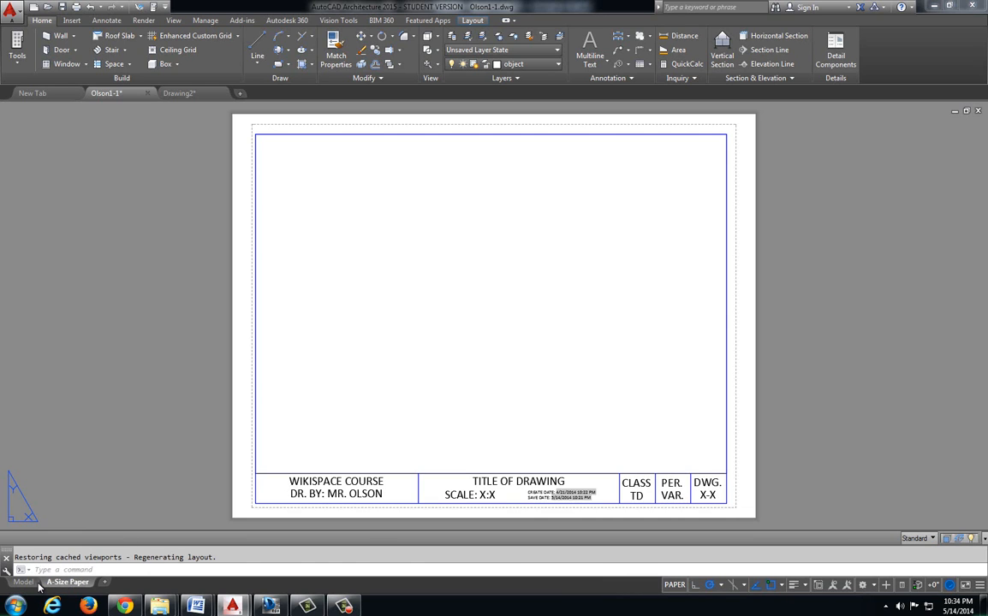
left_click(26, 583)
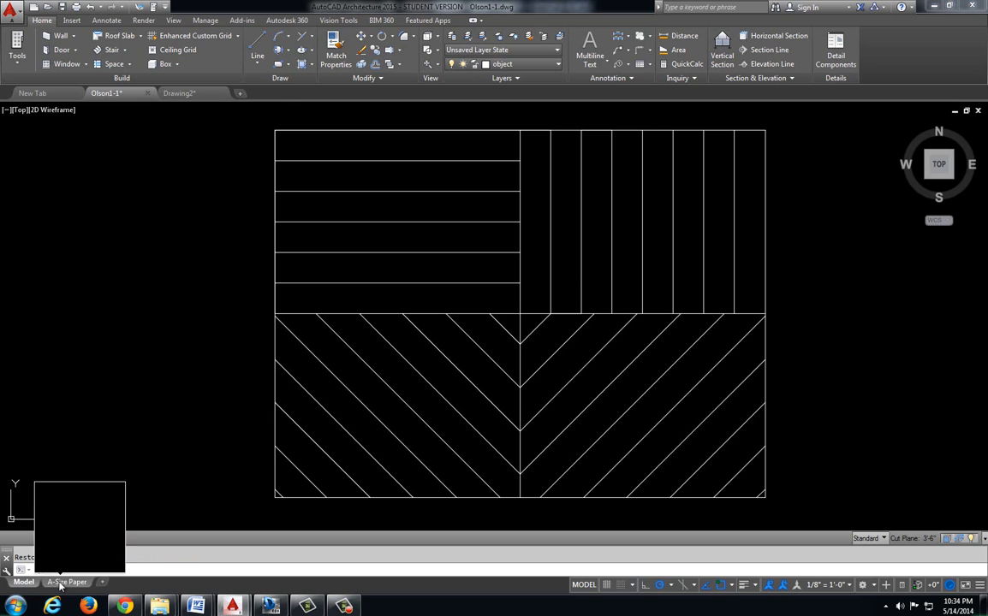
left_click(61, 583)
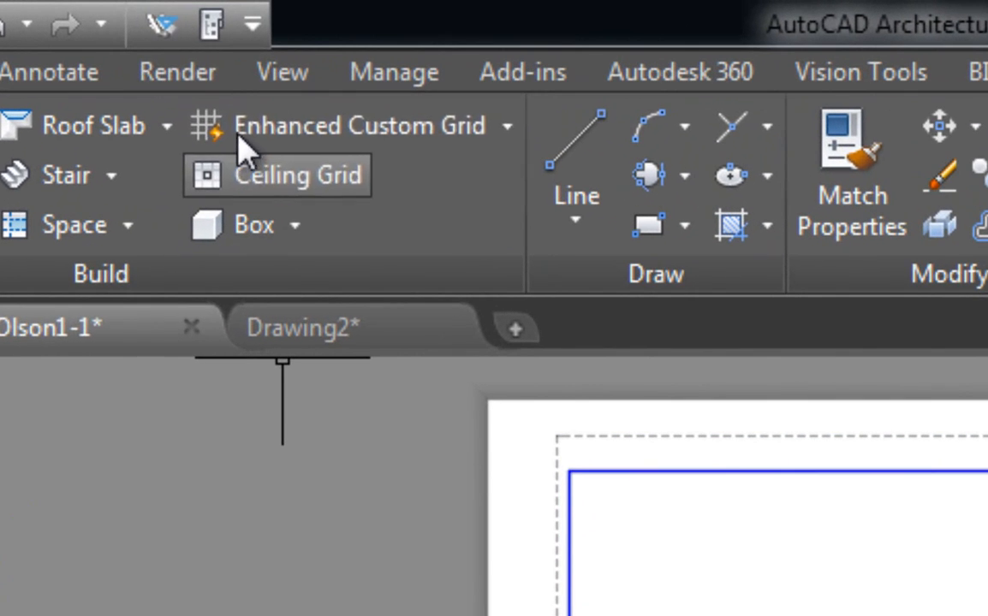
- Turn the display of the Layout and Model tabs off and on again, and use them to alternate between model space and A-Size Paper
left_click(284, 73)
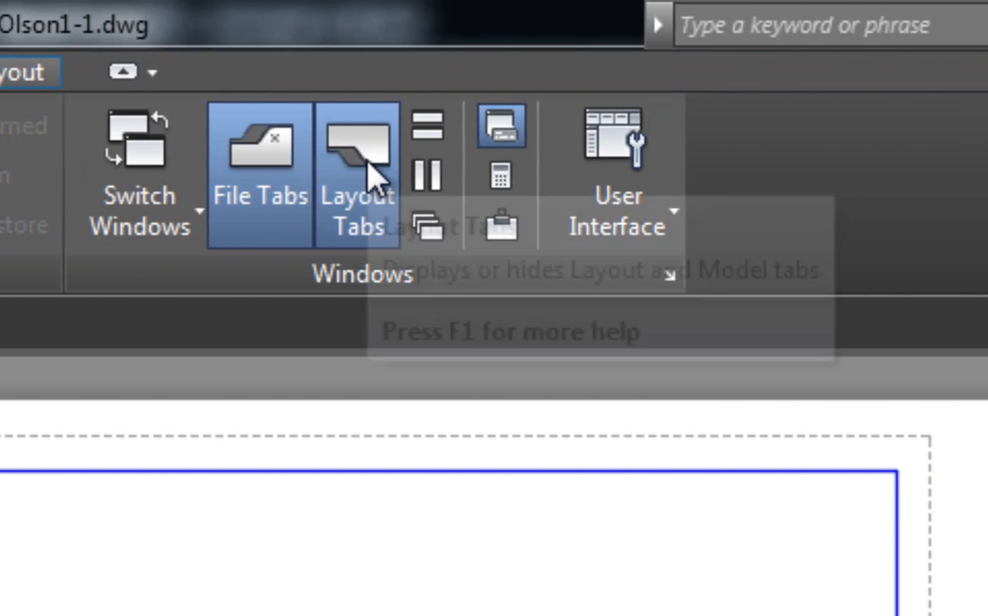
left_click(375, 177)
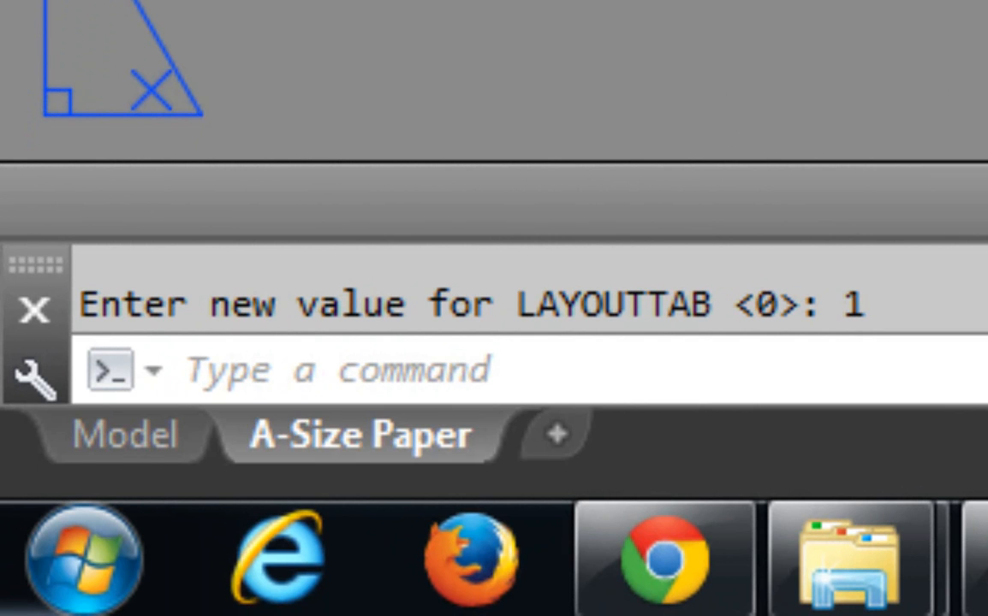
left_click(146, 454)
left_click(319, 430)
left_click(163, 438)
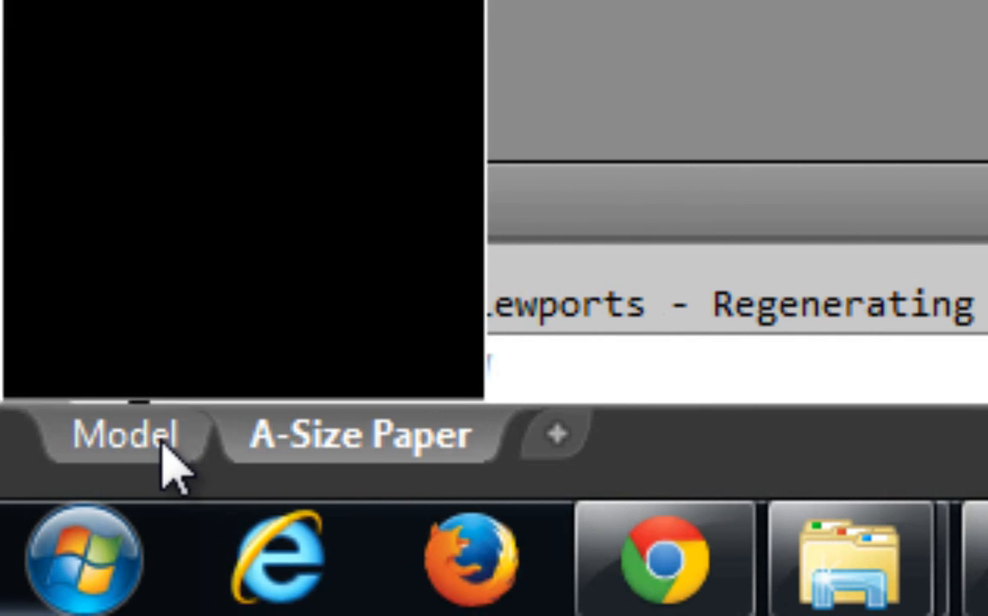
left_click(317, 436)
left_click(172, 452)
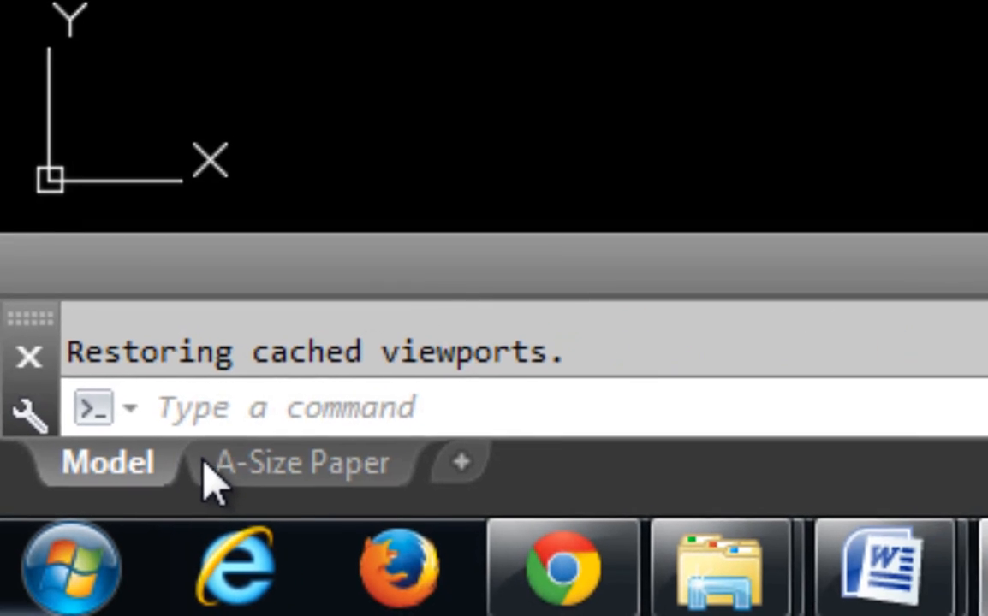
left_click(321, 447)
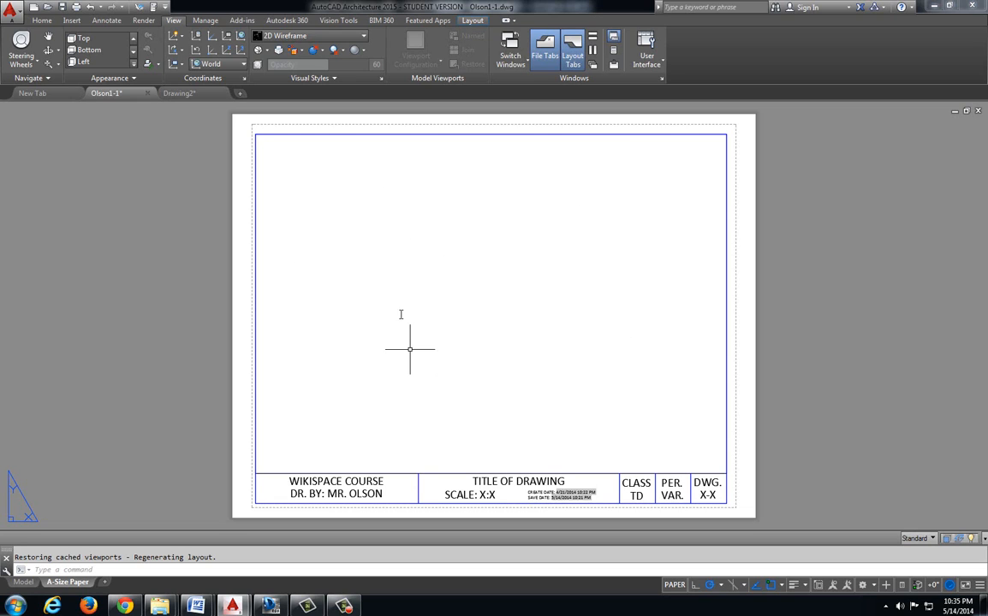
- Activate model space inside the A-Size Paper viewport and return to paper space, repeating this three times
double_click(453, 278)
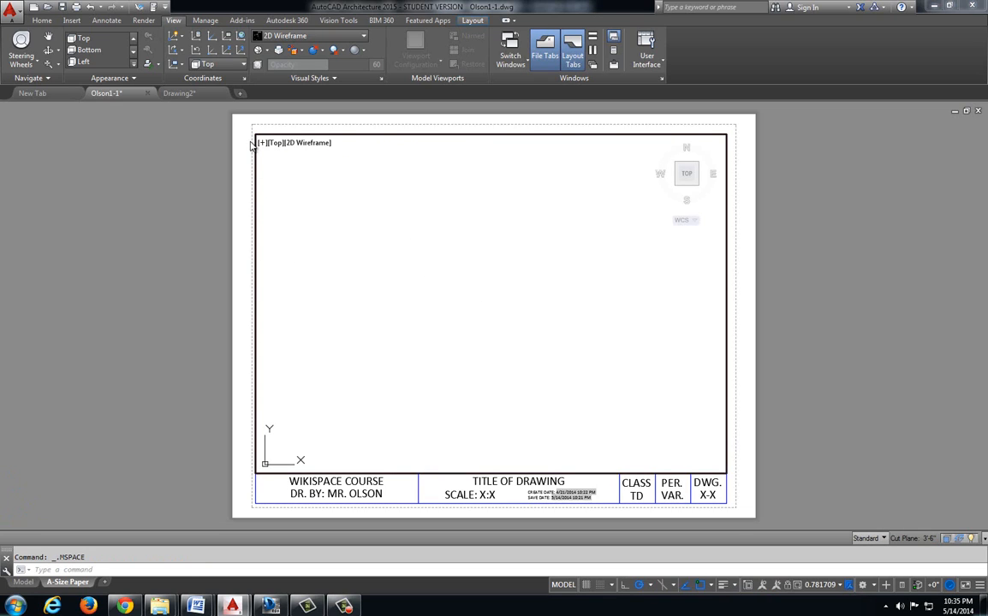
double_click(153, 238)
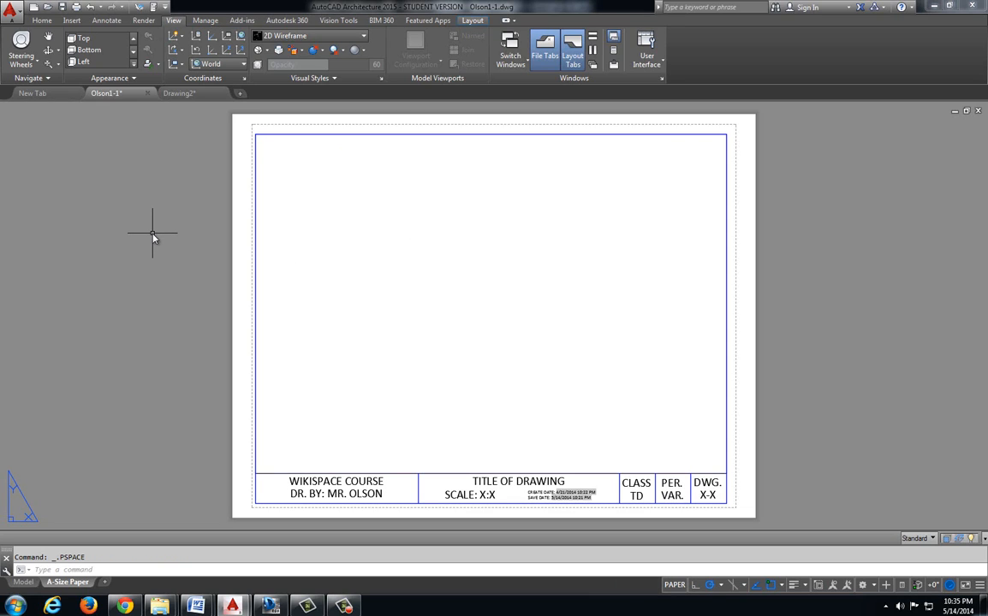
double_click(353, 253)
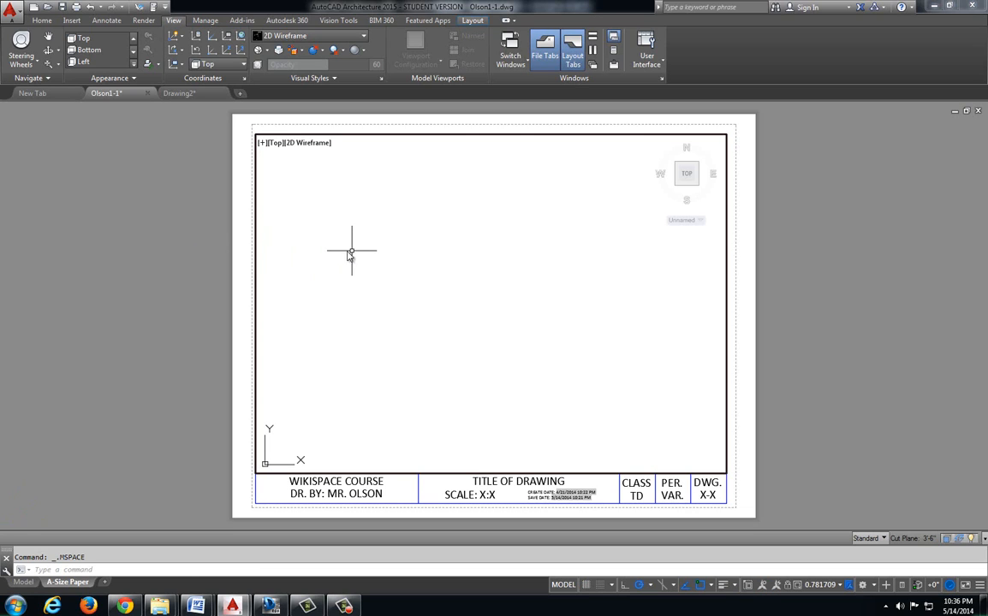
double_click(138, 256)
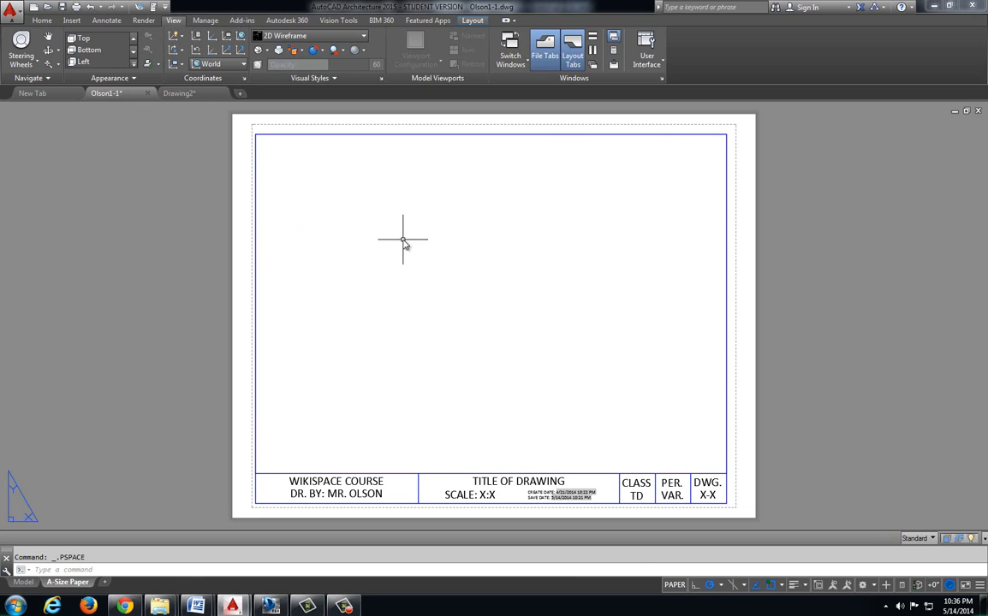
mouse_move(17, 586)
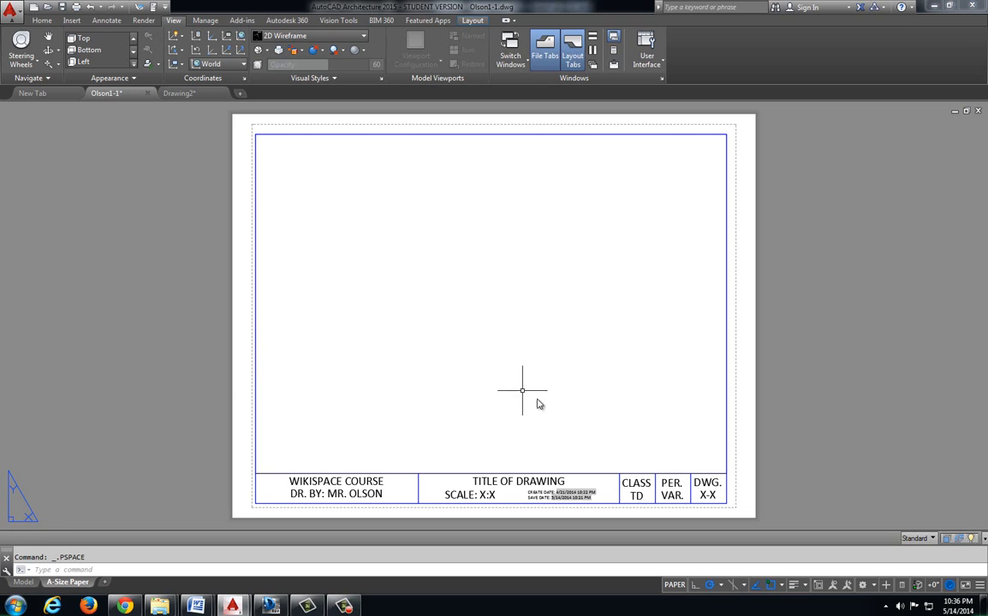
left_click(452, 337)
left_click(454, 341)
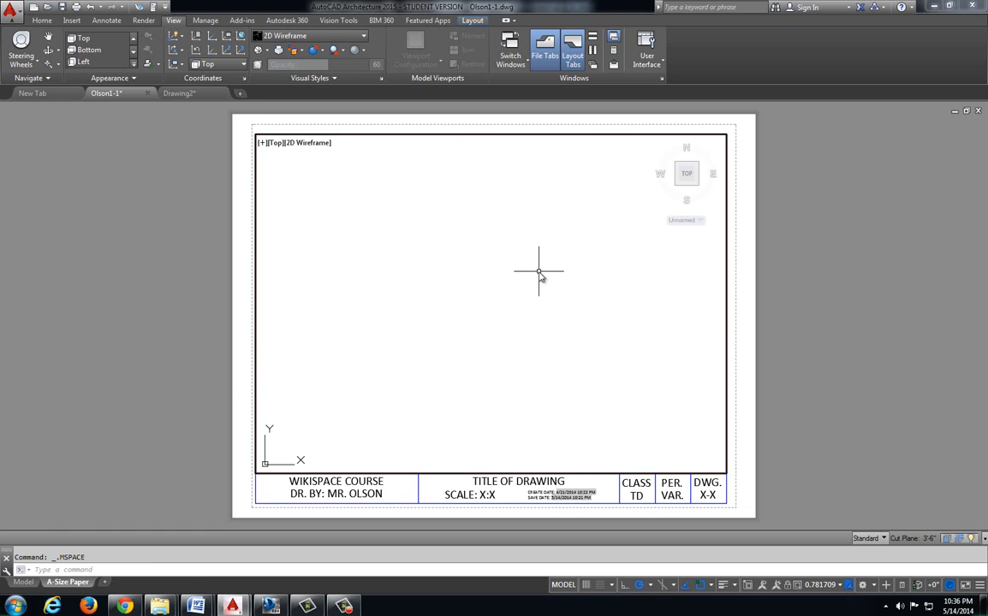
double_click(197, 356)
left_click(77, 512)
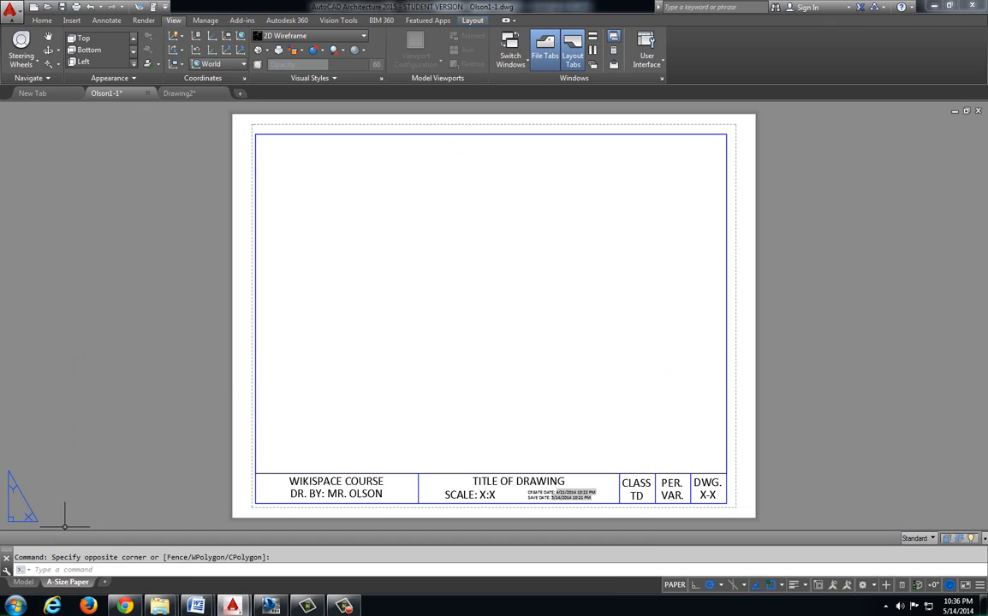
- Leave the A-Size Paper layout for model space, revisit the layout once, and end in model space with empty room right of the patterned rectangle
left_click(23, 582)
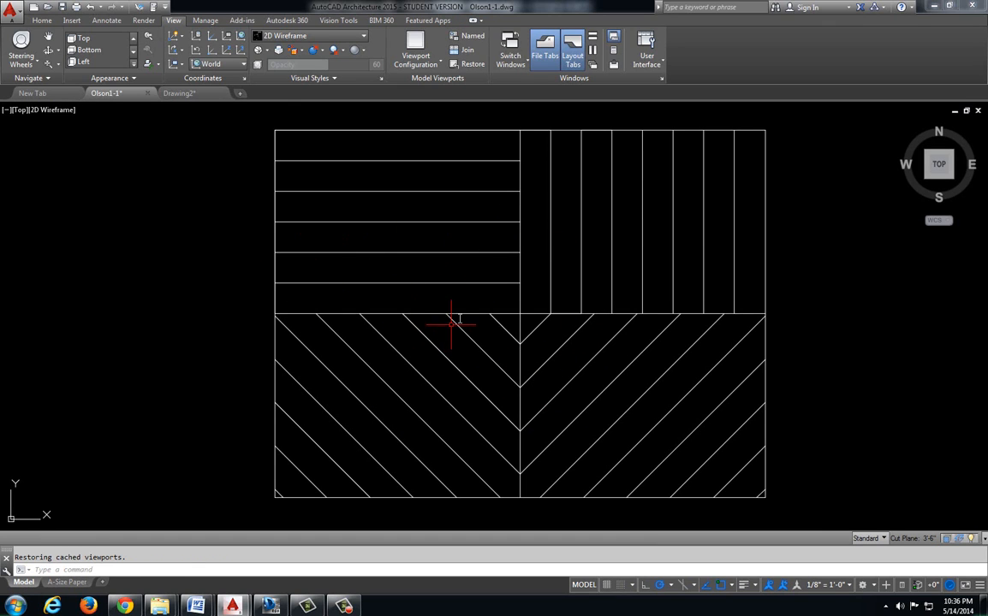
left_click(67, 583)
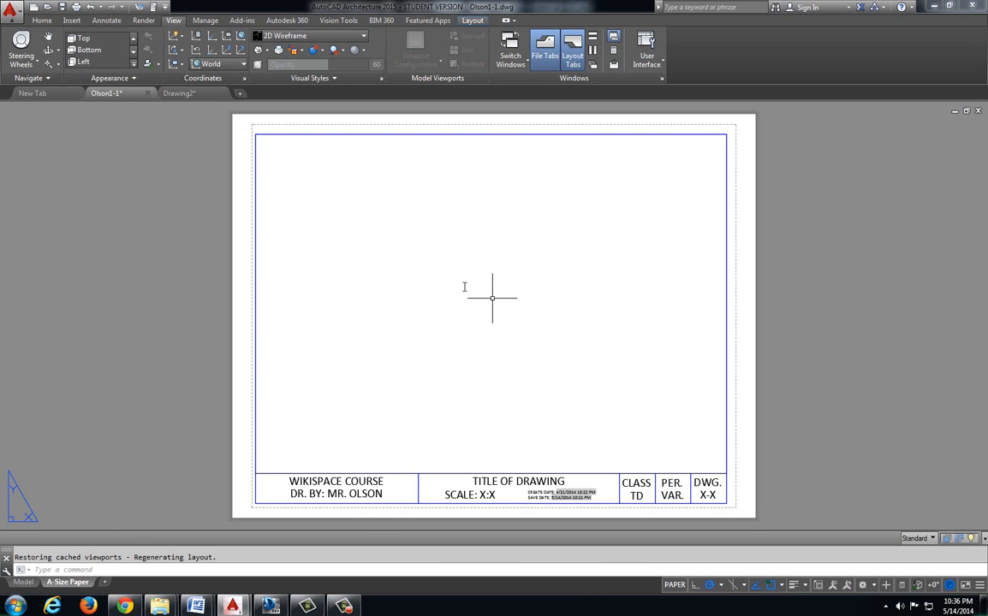
left_click(23, 582)
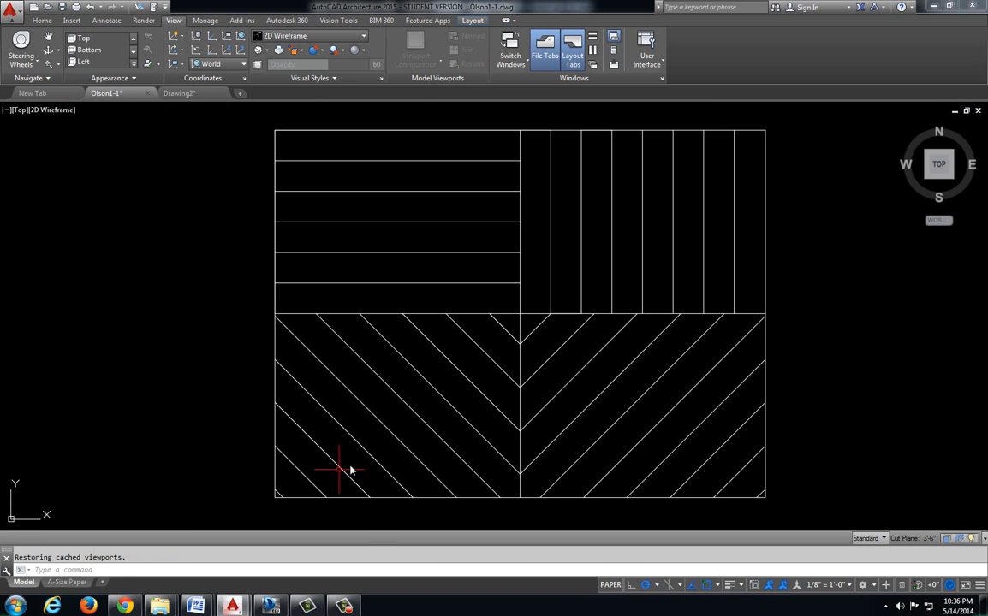
scroll(656, 346, "down", 4)
mouse_move(655, 346)
middle_mouse_down()
mouse_move(482, 352)
mouse_move(540, 326)
mouse_move(126, 338)
middle_mouse_up()
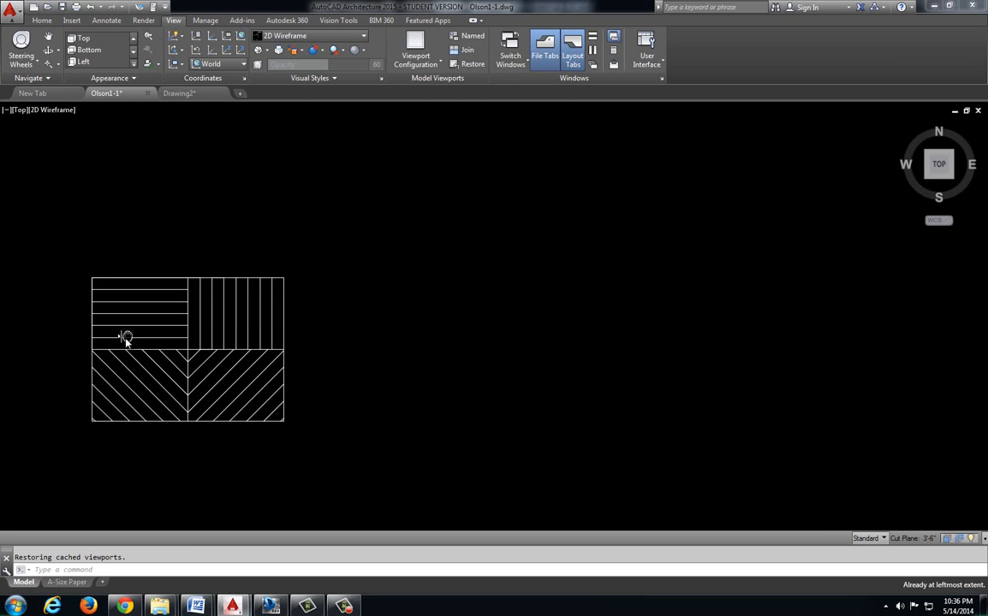
- Center and enlarge the patterned rectangle in model space, and switch to the A-Size Paper layout
scroll(610, 324, "up", 2)
scroll(610, 319, "up", 2)
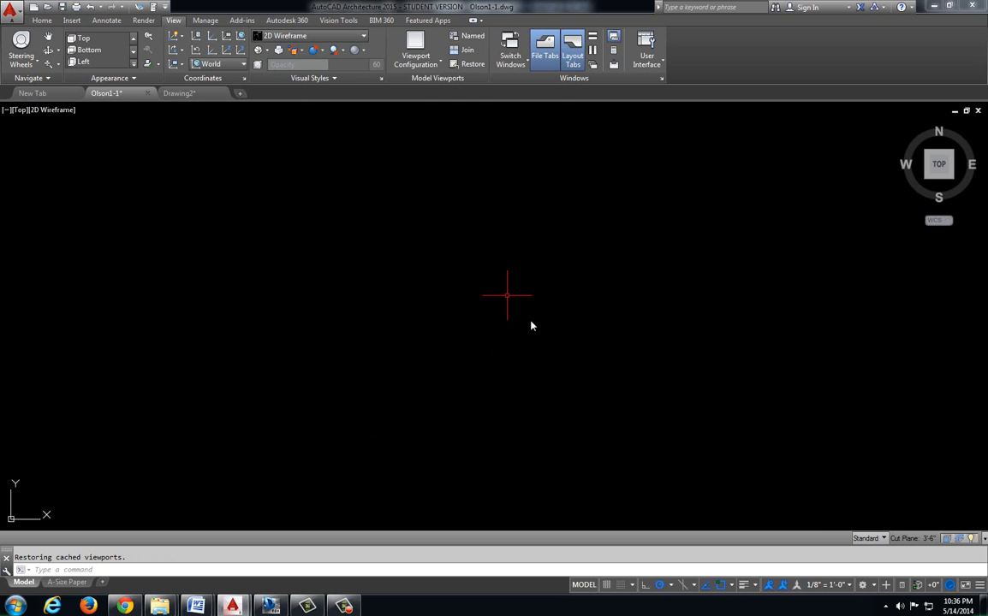
scroll(349, 342, "down", 2)
middle_click_drag(349, 341, 631, 288)
middle_click_drag(291, 352, 575, 330)
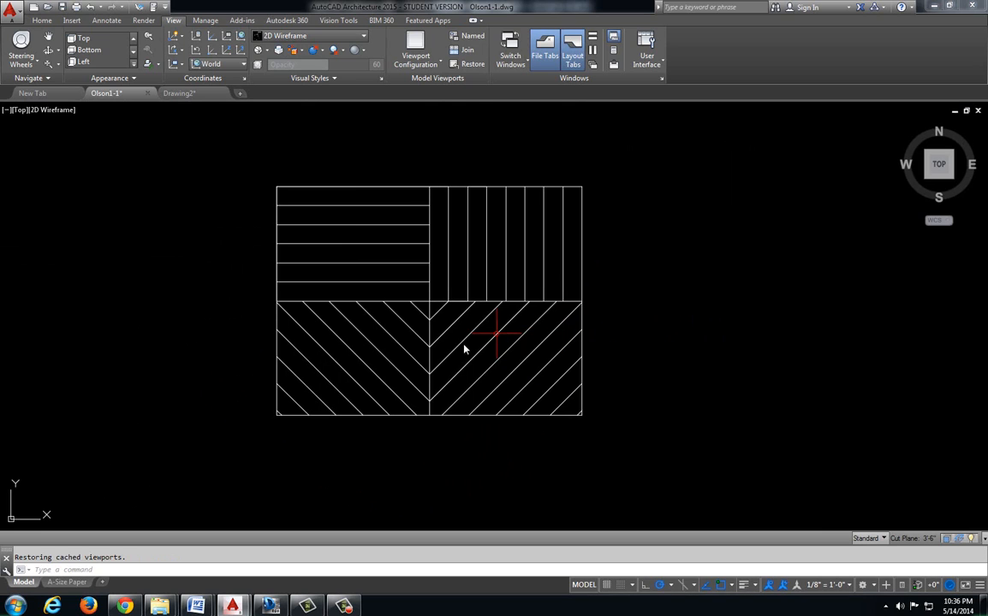
left_click(67, 583)
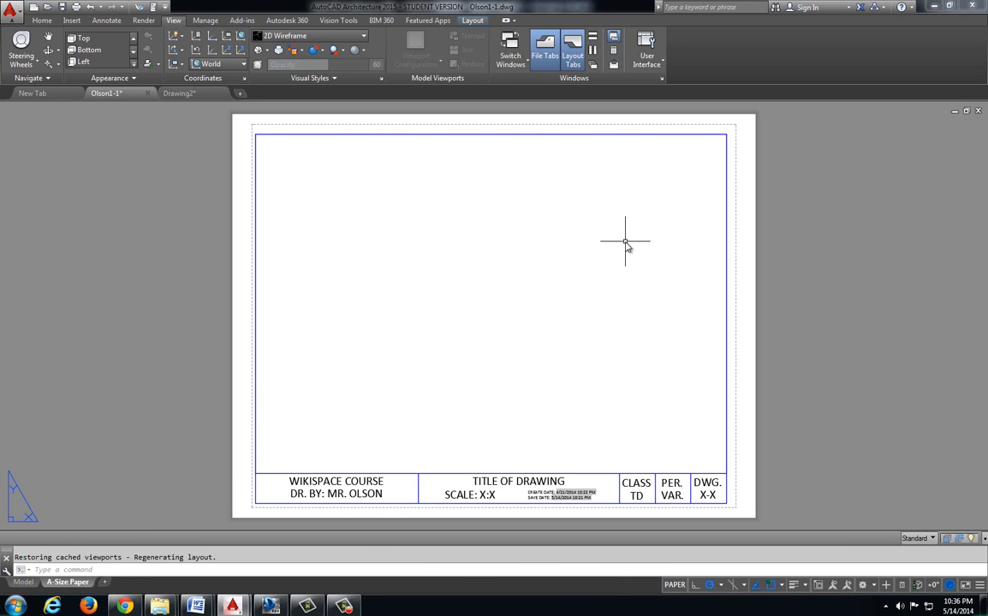
- Activate the layout viewport, zoom it to the drawing's extents and return to paper space
double_click(497, 270)
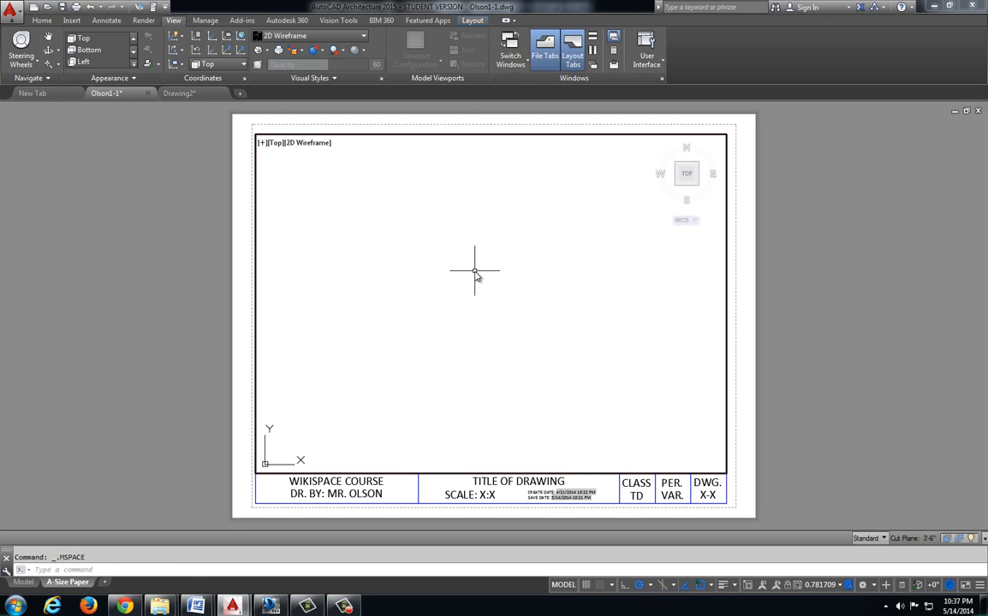
middle_click(475, 275)
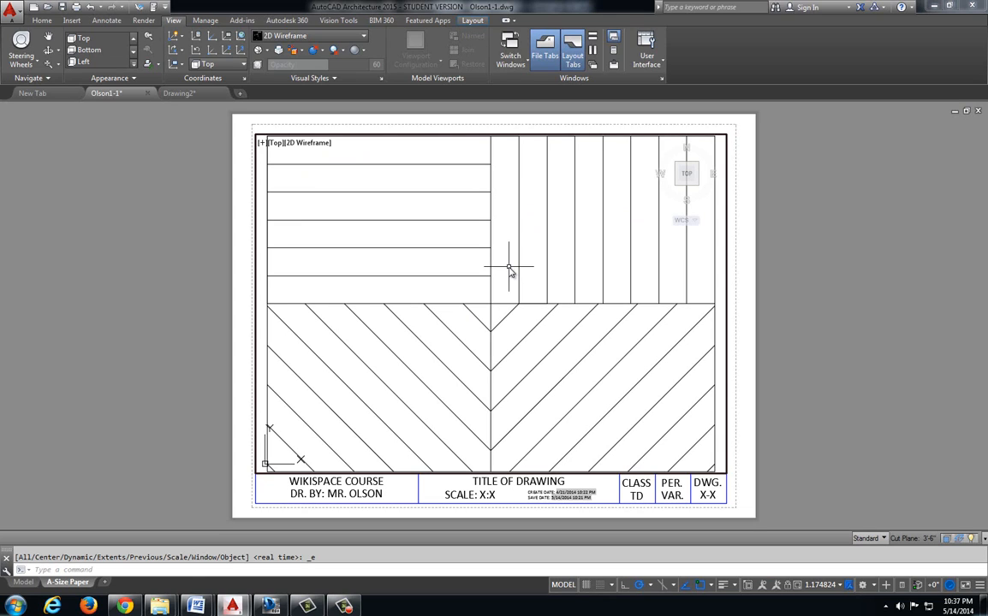
double_click(179, 250)
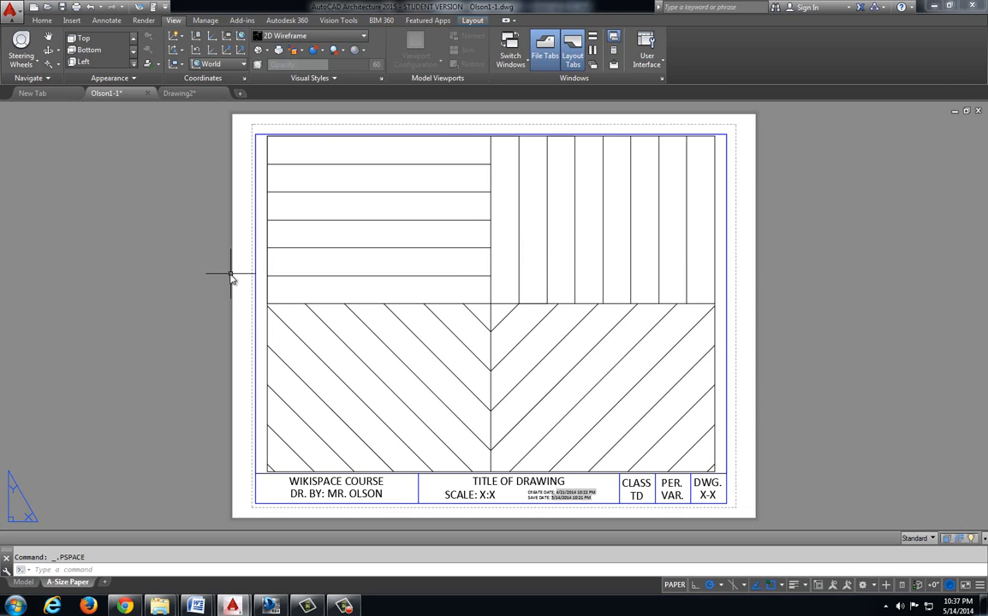
- Activate the layout viewport again and set its scale to 1'-0" = 1'-0"
double_click(325, 267)
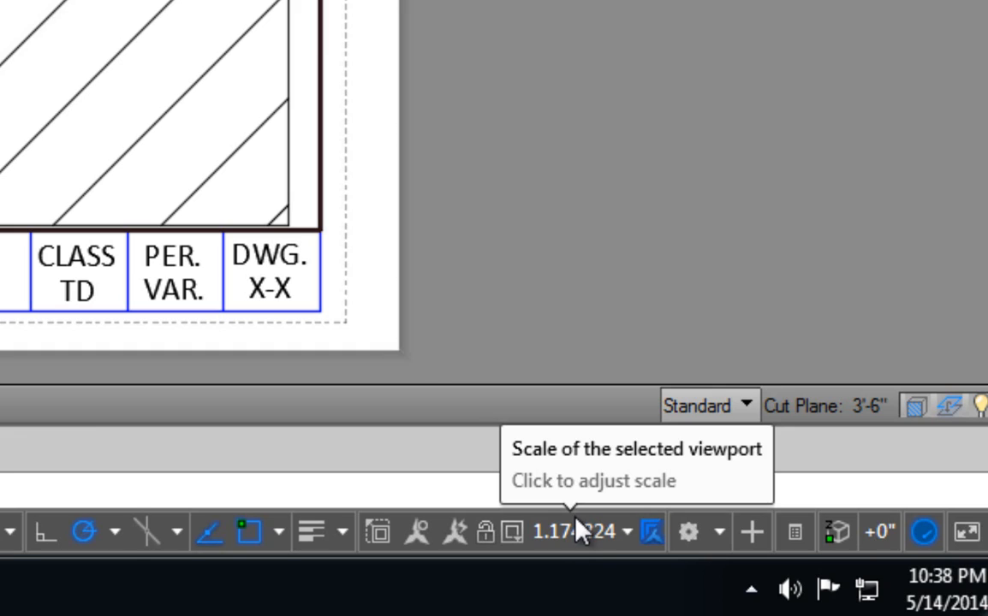
left_click(627, 534)
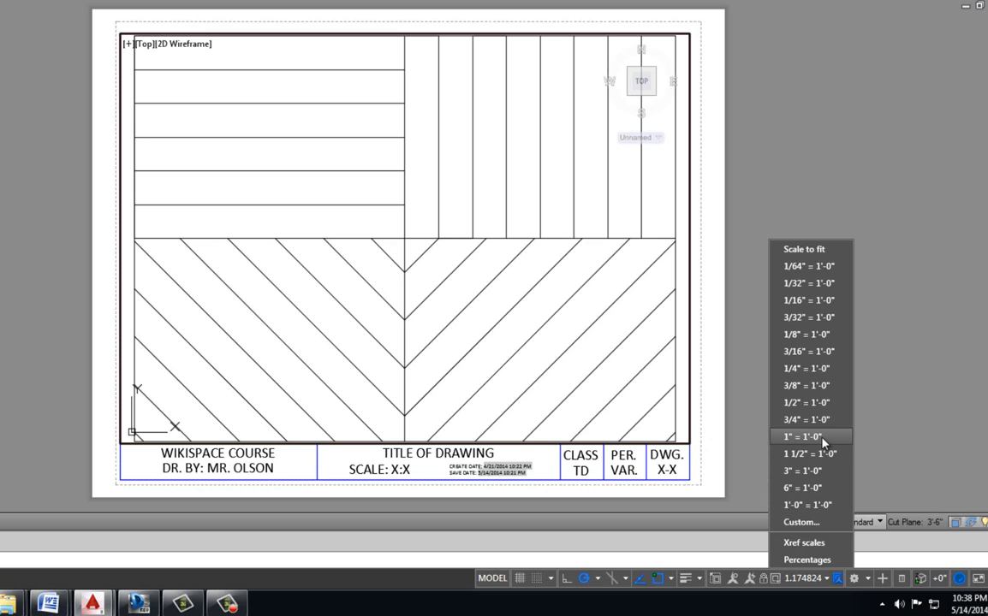
left_click(817, 506)
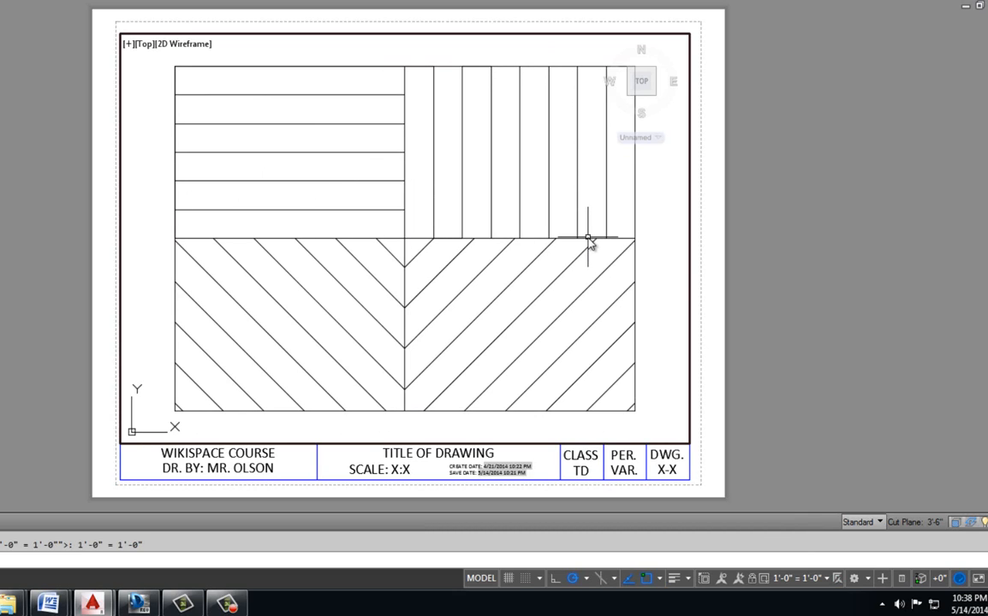
- Zoom and pan the drawing inside the active viewport, and fit it to the extents again
mouse_move(589, 243)
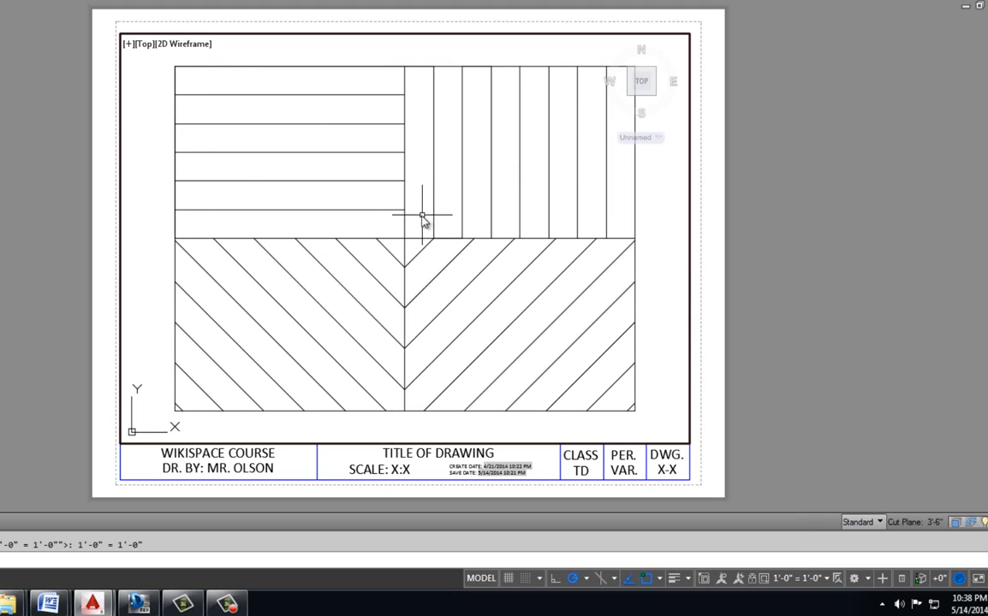
scroll(308, 224, "up", 2)
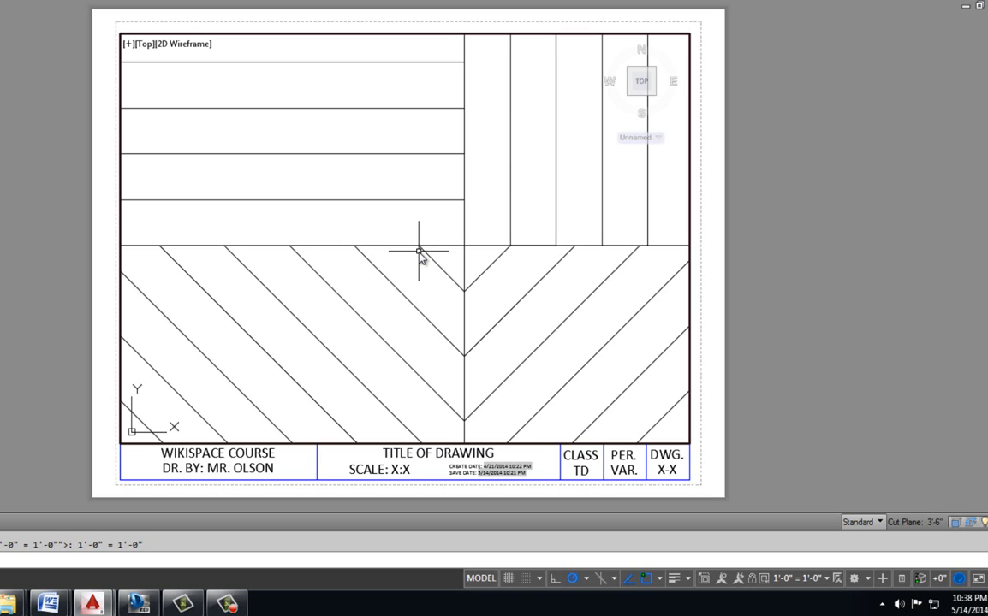
middle_click_drag(470, 237, 580, 191)
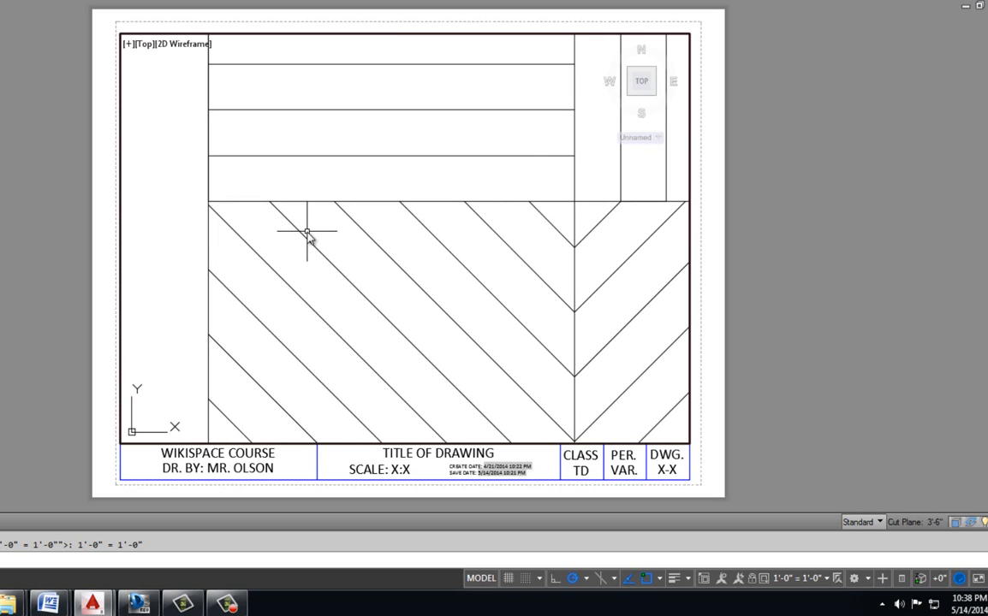
middle_click(444, 245)
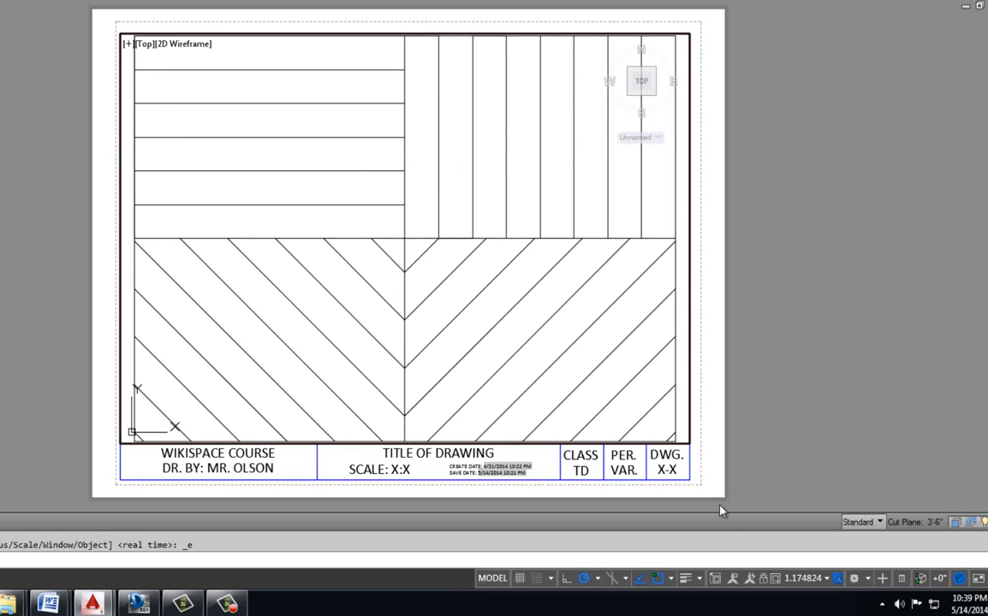
- Restore the viewport scale to 1'-0" = 1'-0" and return to paper space
left_click(807, 580)
left_click(807, 514)
double_click(794, 361)
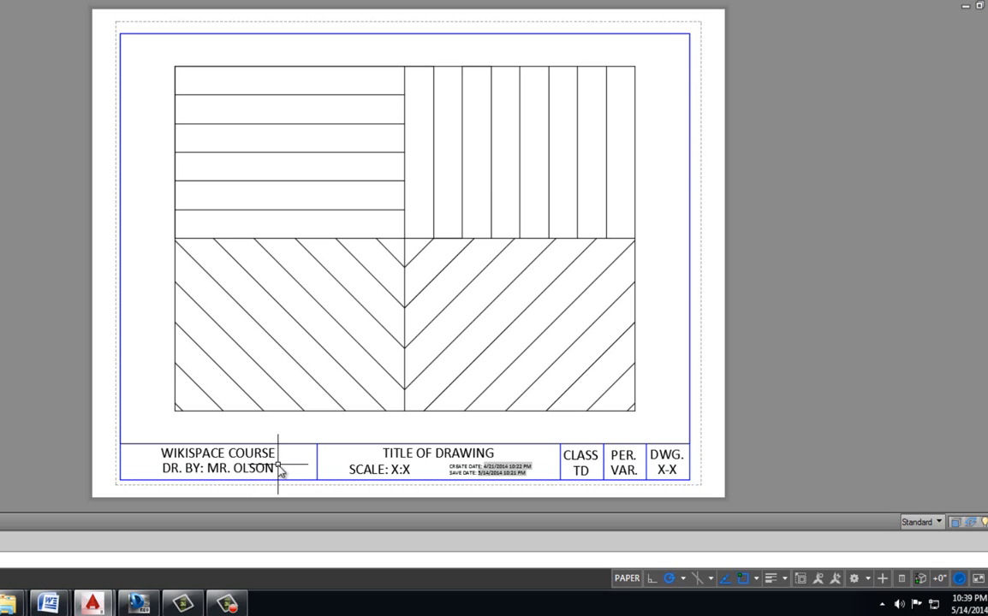
- Replace the title block text WIKISPACE COURSE with XYZ HIGH SCHOOL
scroll(258, 463, "up", 1)
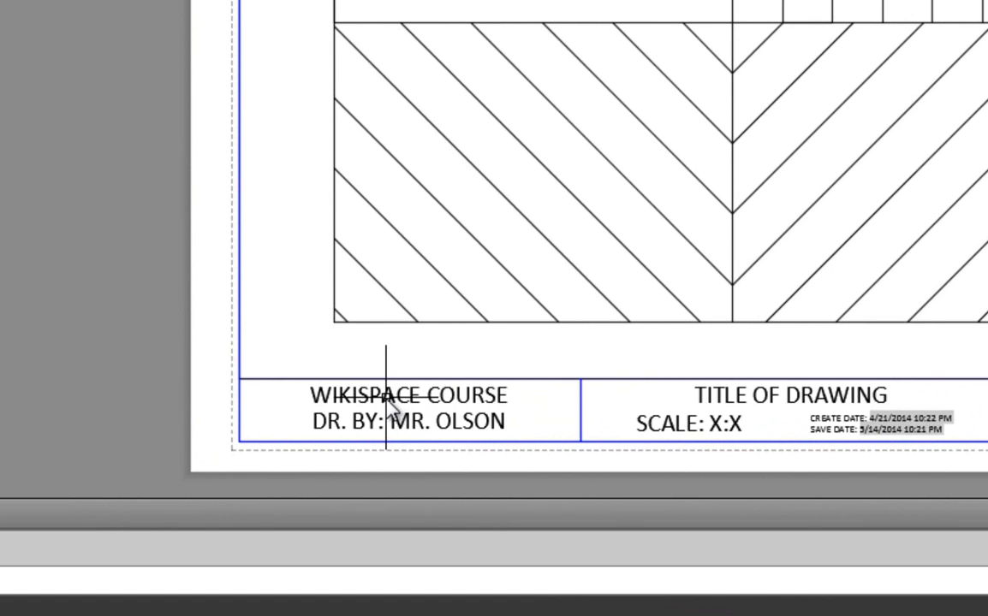
double_click(387, 396)
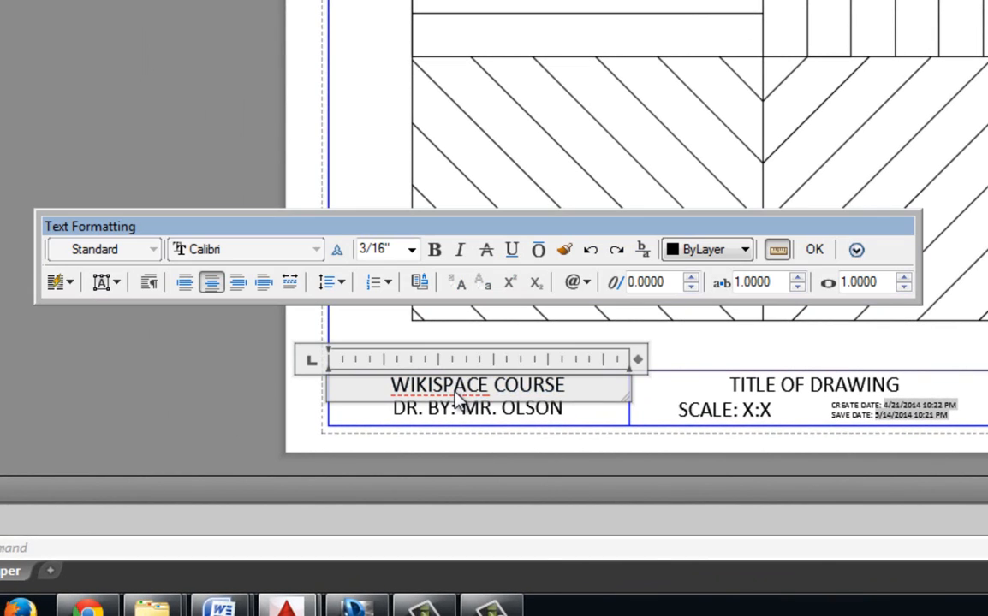
left_click_drag(501, 387, 339, 393)
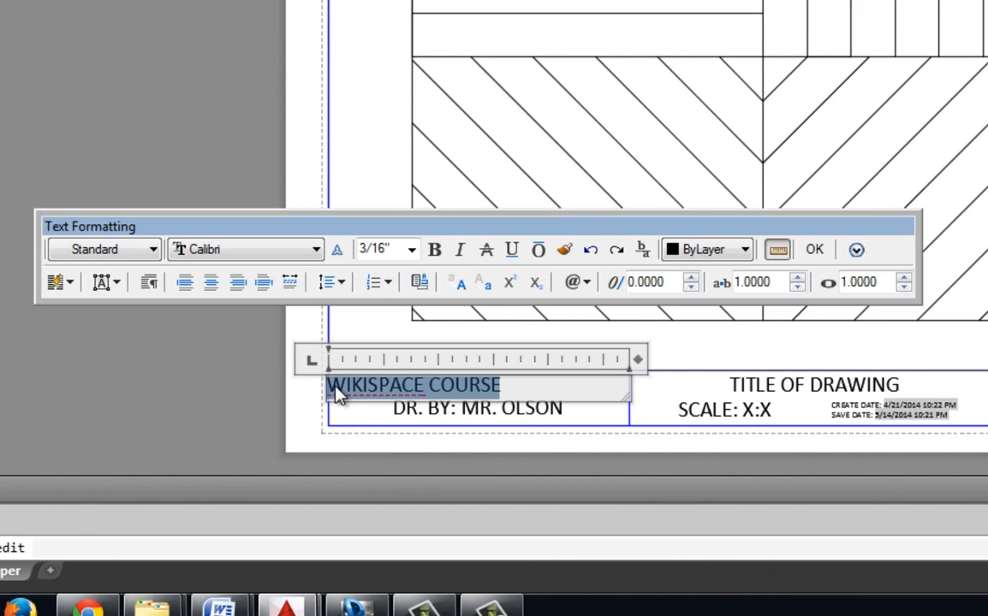
type("XYZ")
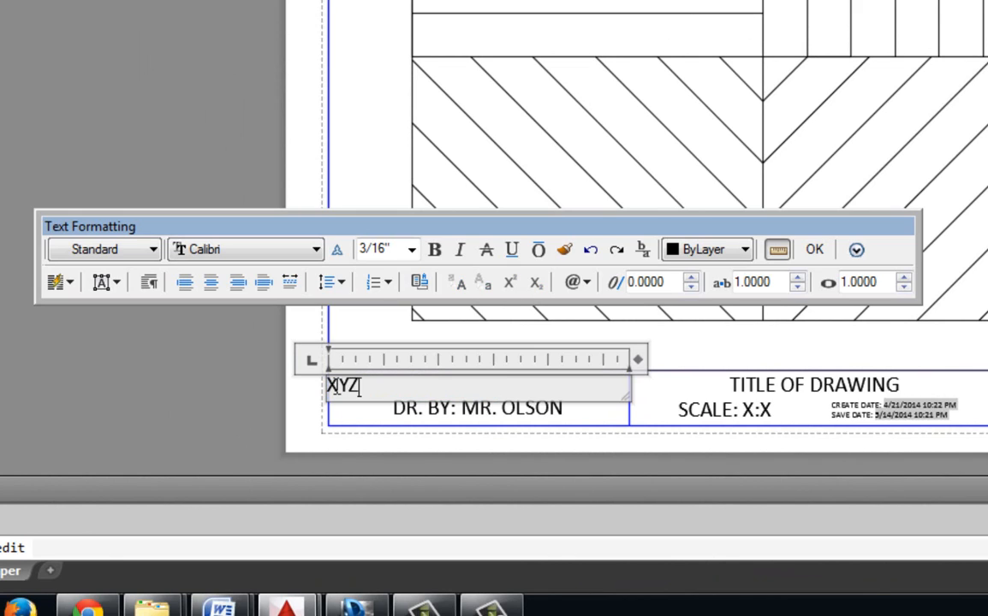
type(" HIGH SCHOL")
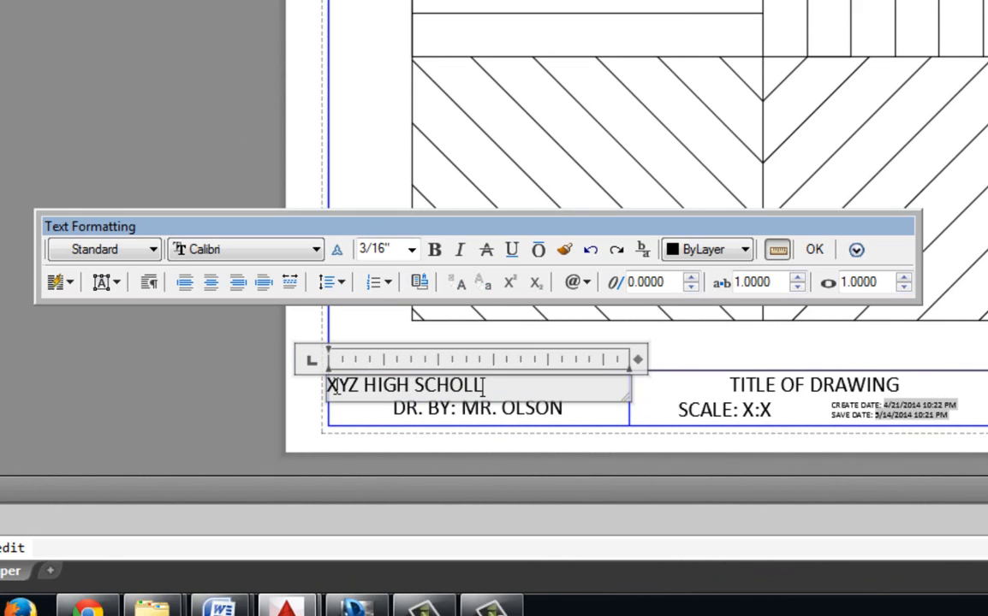
type("L")
key("BackSpace")
key("BackSpace")
type("OL")
left_click(815, 255)
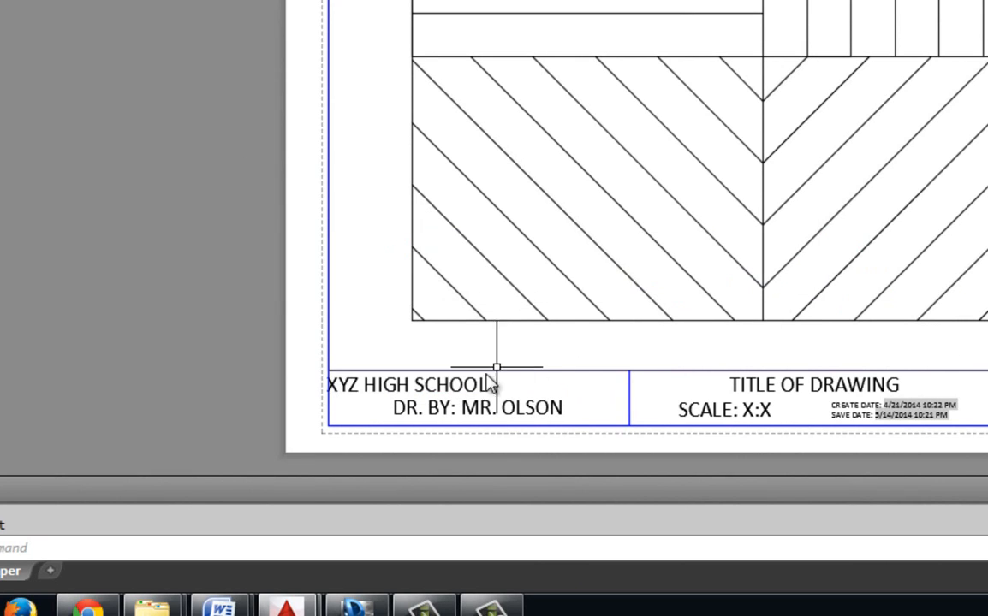
- Center the XYZ HIGH SCHOOL text in its title block cell
double_click(442, 389)
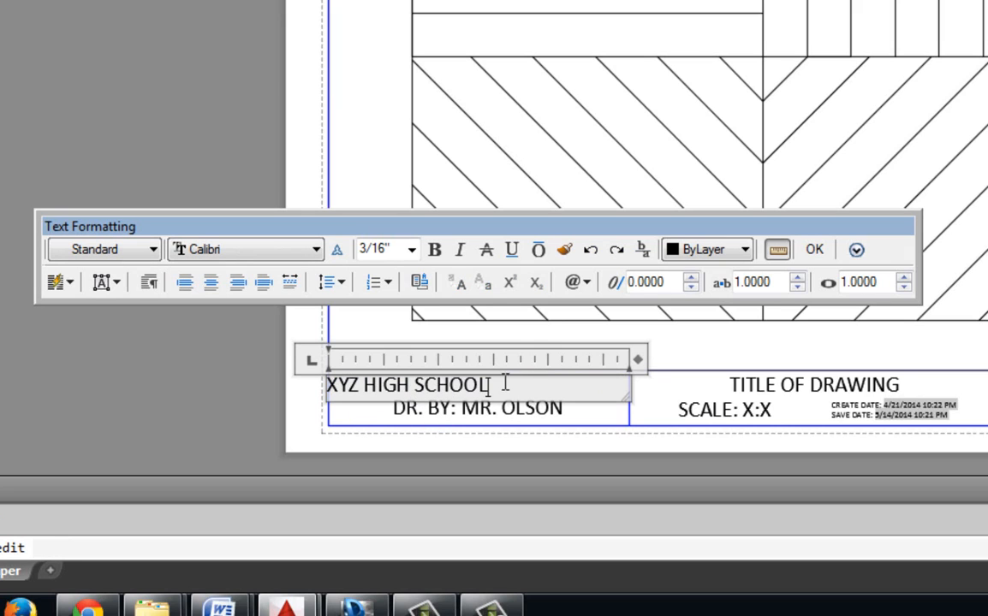
left_click_drag(501, 386, 326, 394)
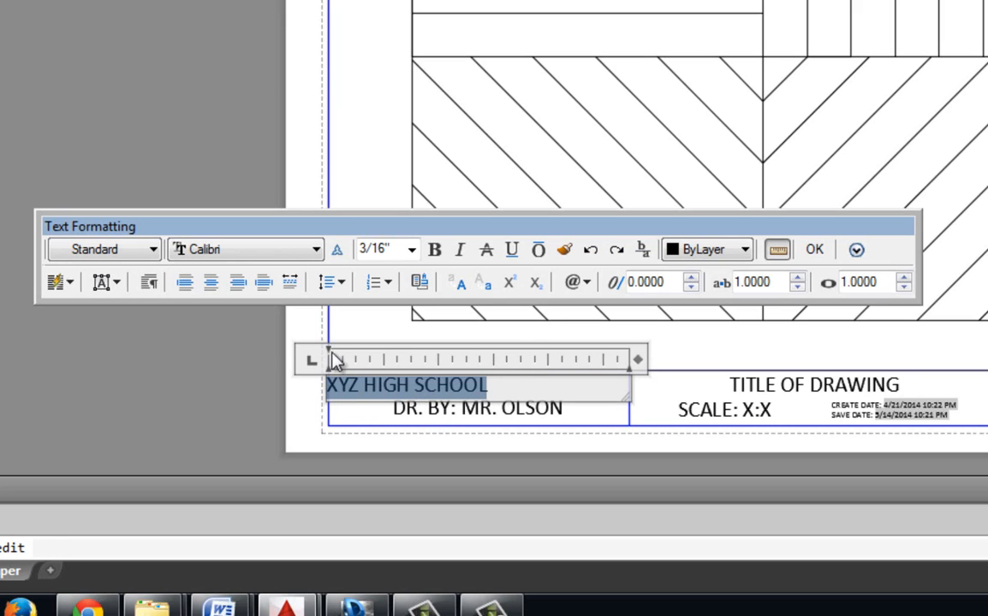
left_click(210, 283)
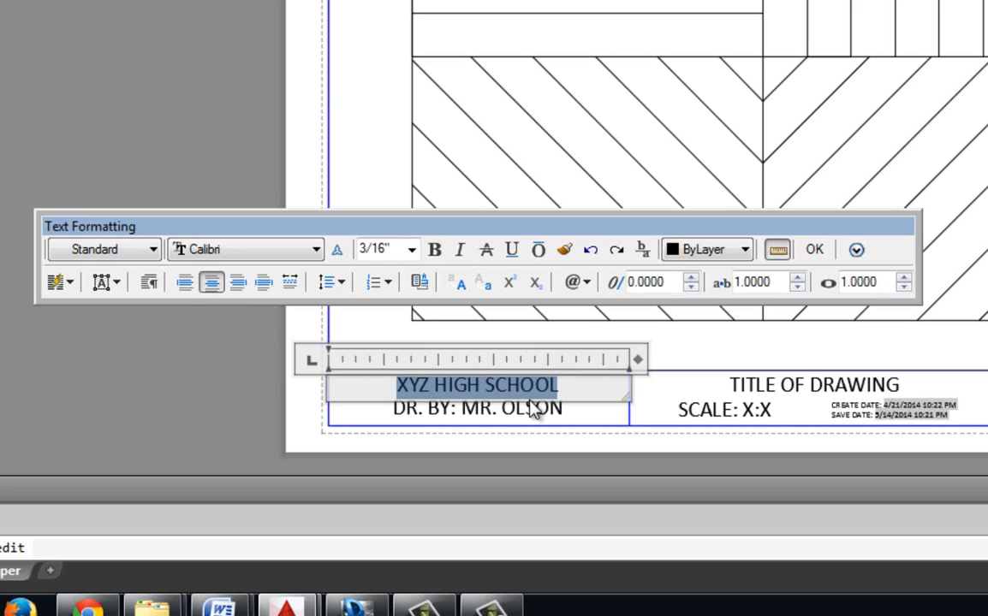
left_click(817, 252)
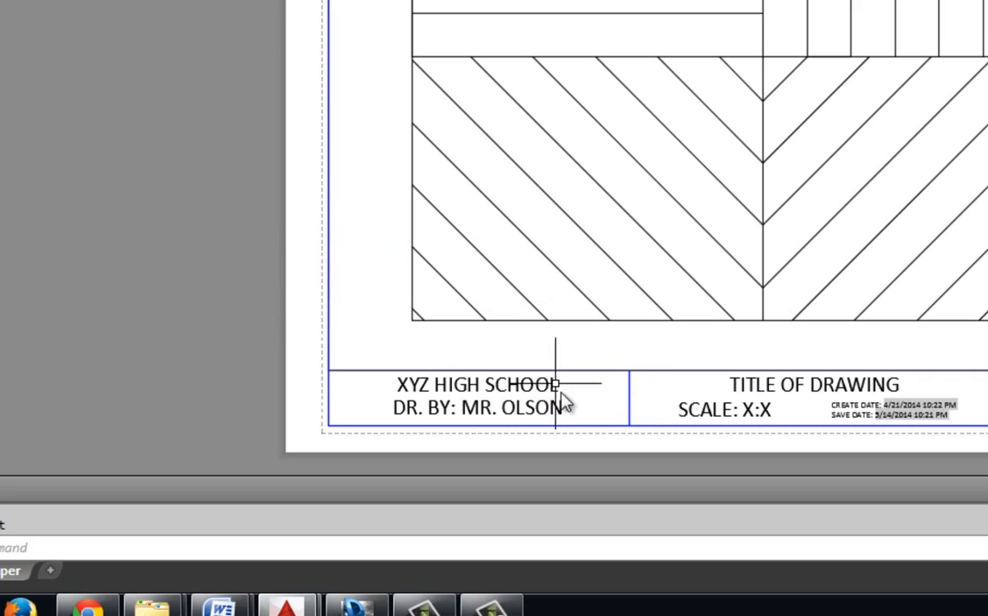
- Replace the name after DR. BY: in the title block with the drafter's full name
double_click(484, 417)
left_click_drag(463, 409, 579, 407)
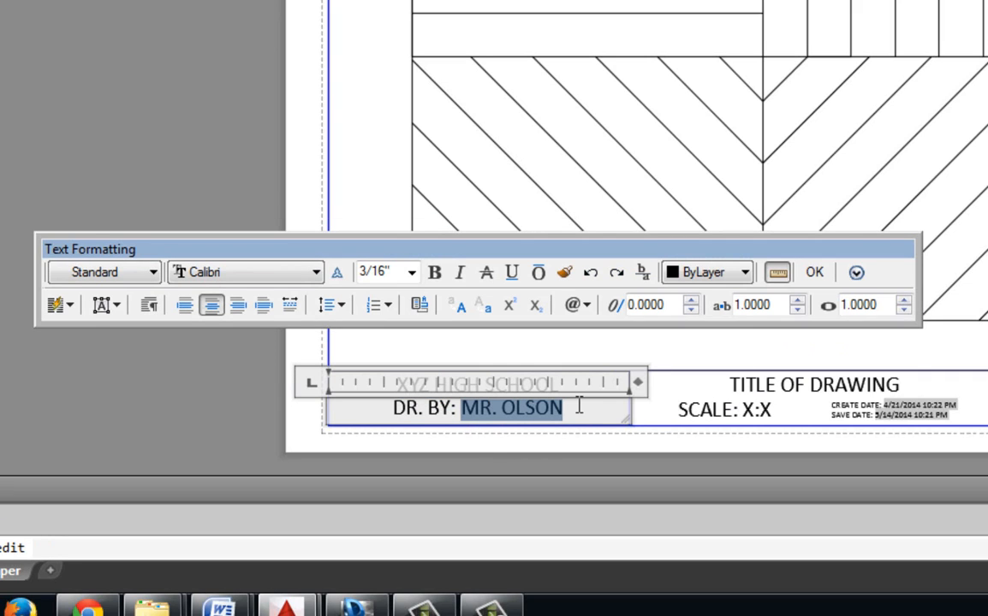
type("BILL")
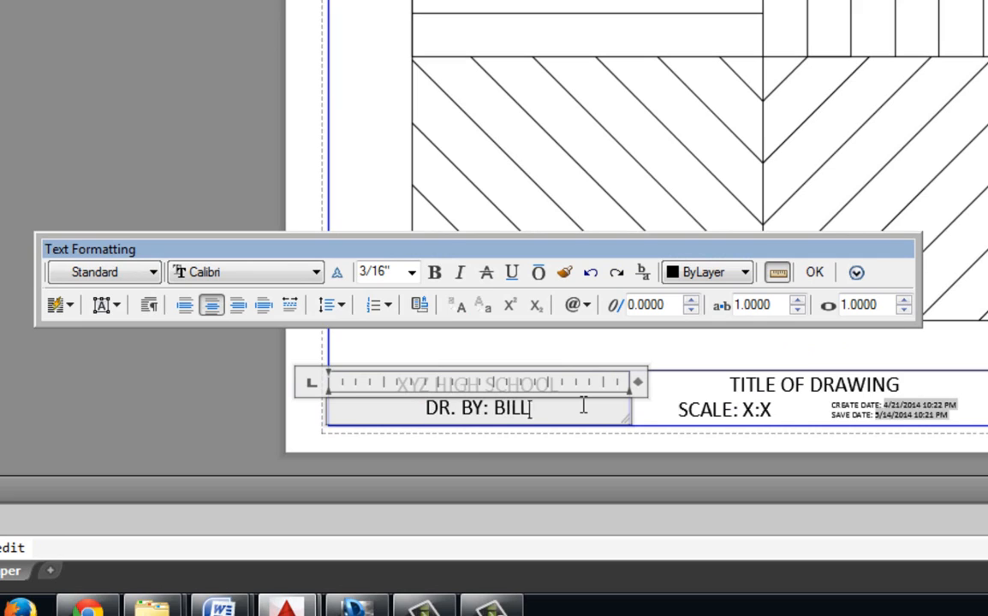
type("Y JIM JOE BOB")
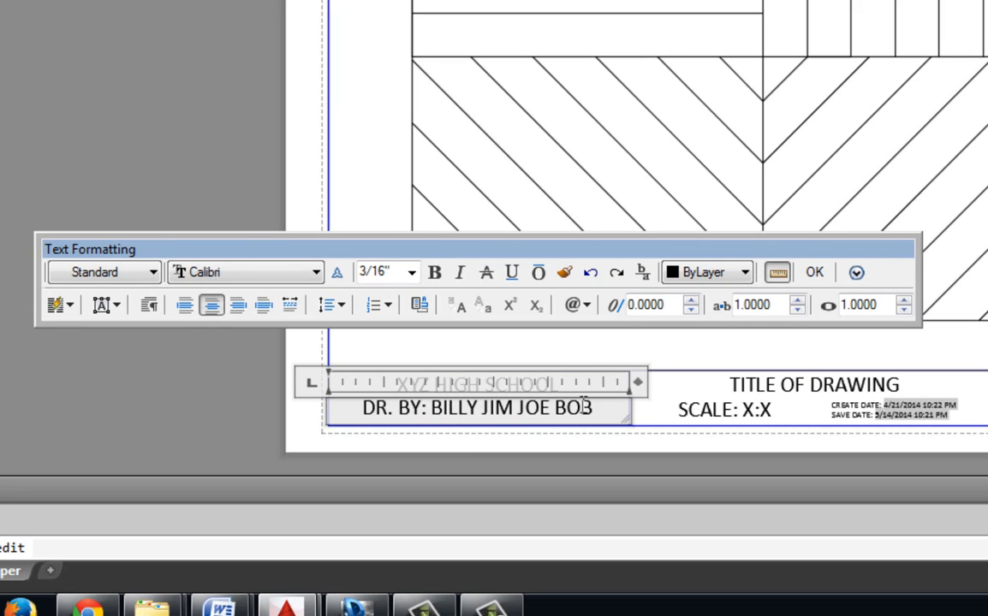
left_click(814, 273)
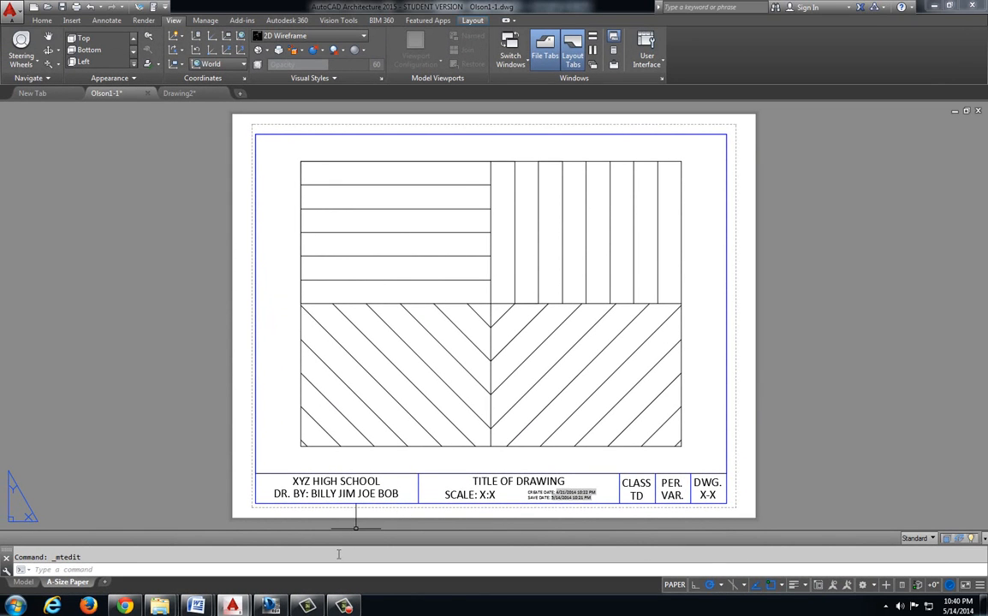
- Switch to Autodesk Design Review, examine the reference sheet's title block up close, and return to AutoCAD
left_click(271, 605)
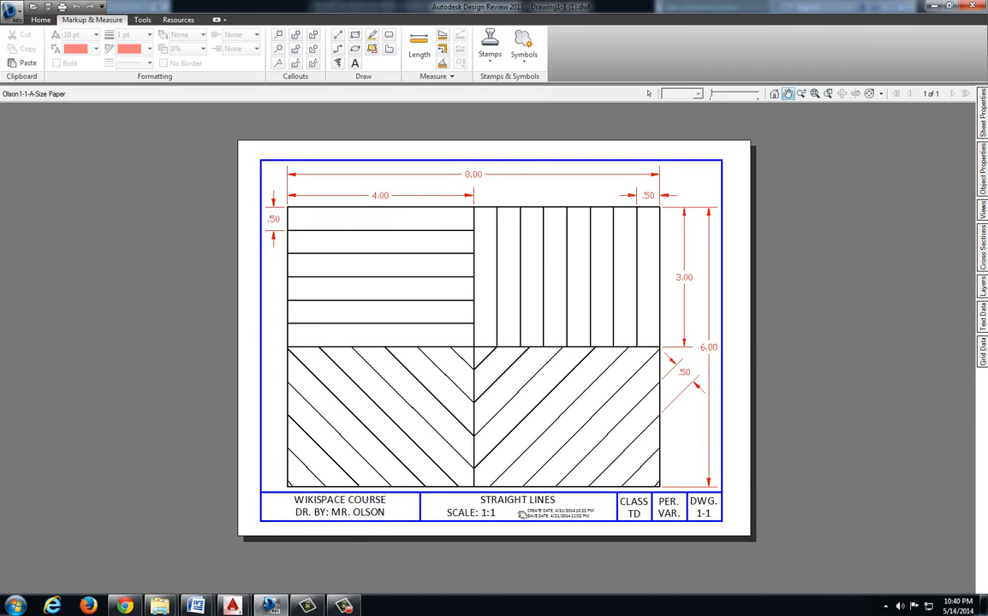
scroll(521, 514, "up", 4)
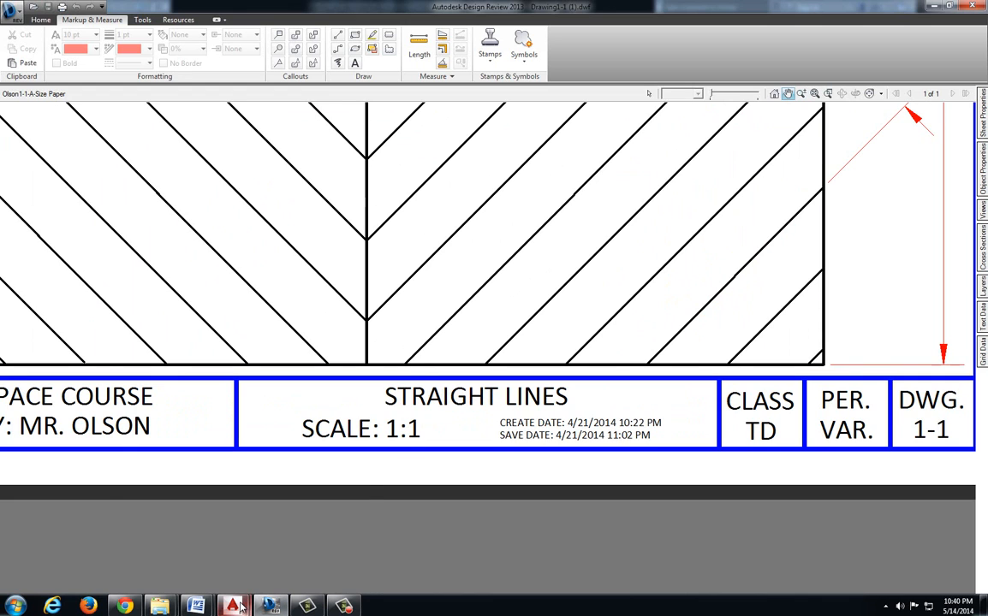
mouse_move(238, 606)
left_click(182, 496)
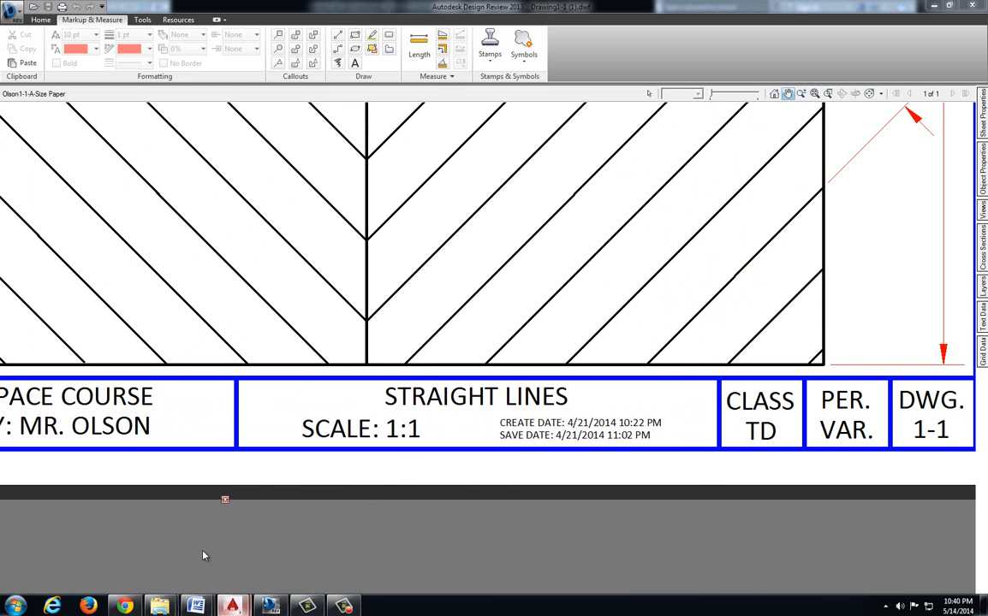
- Replace the TITLE OF DRAWING text in the title block with STRAIGHT LINES
double_click(497, 485)
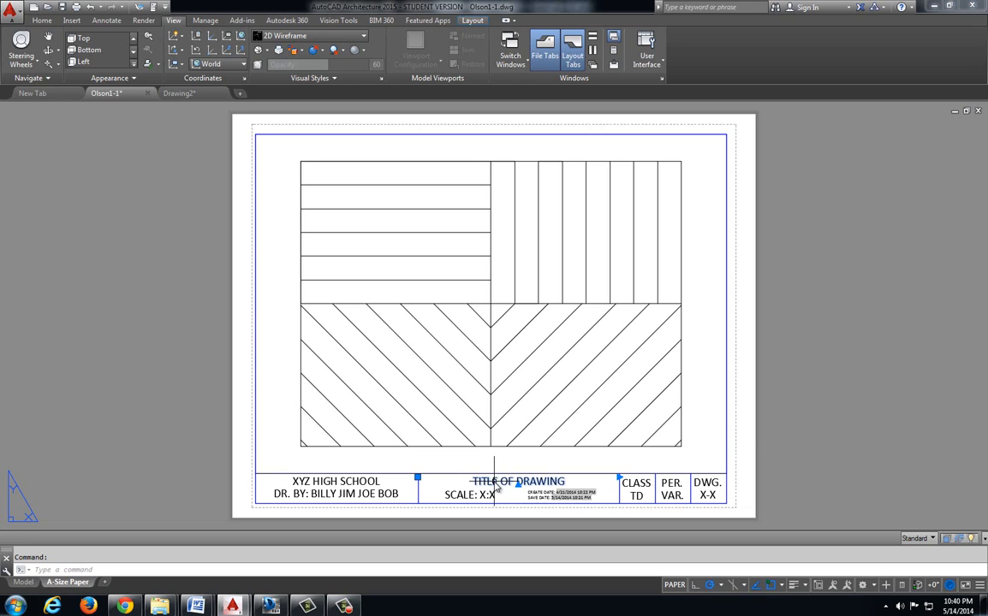
left_click_drag(569, 483, 432, 480)
type("STR")
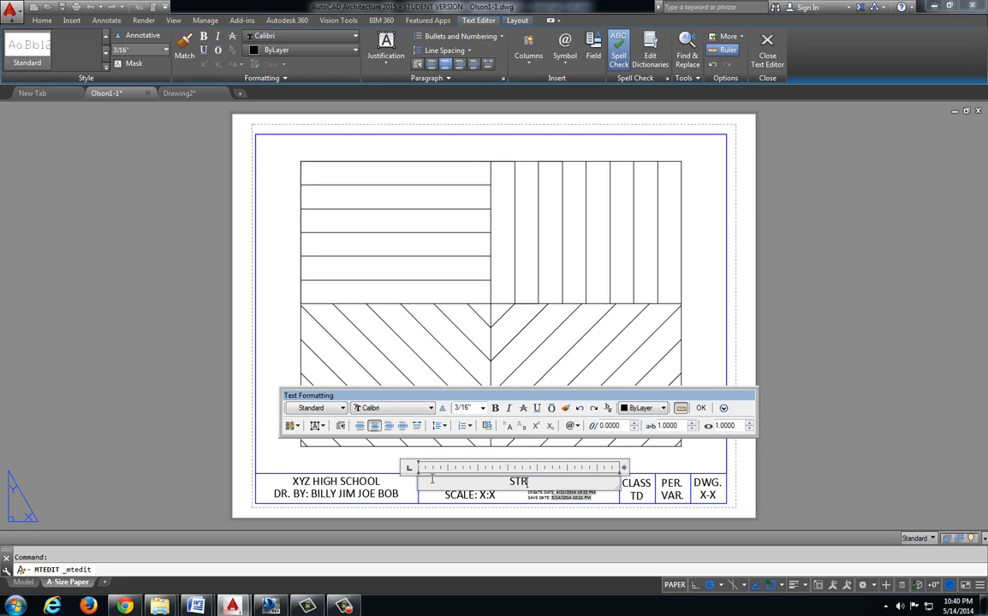
type("AIGHT LINES")
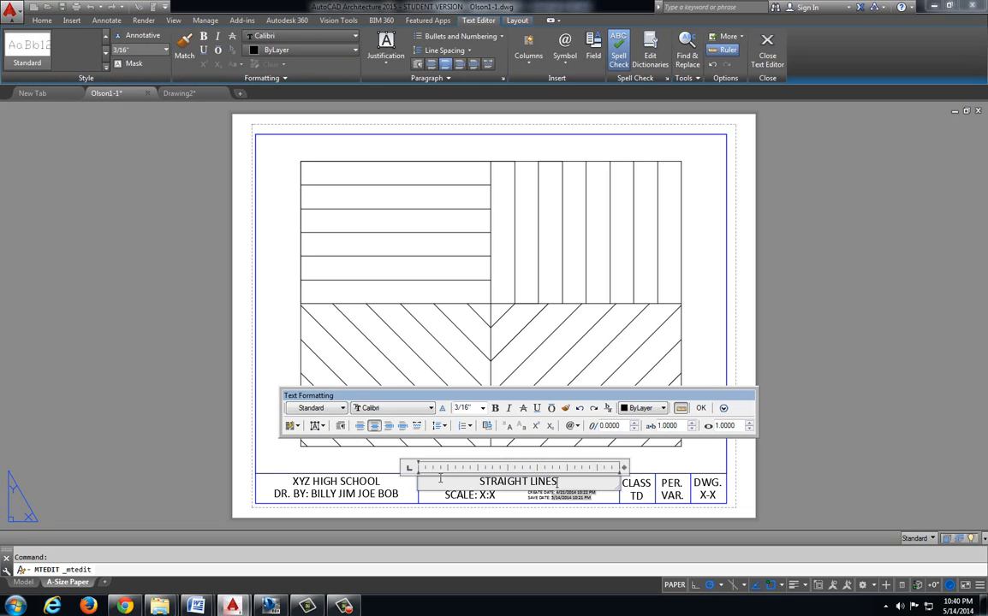
left_click(700, 407)
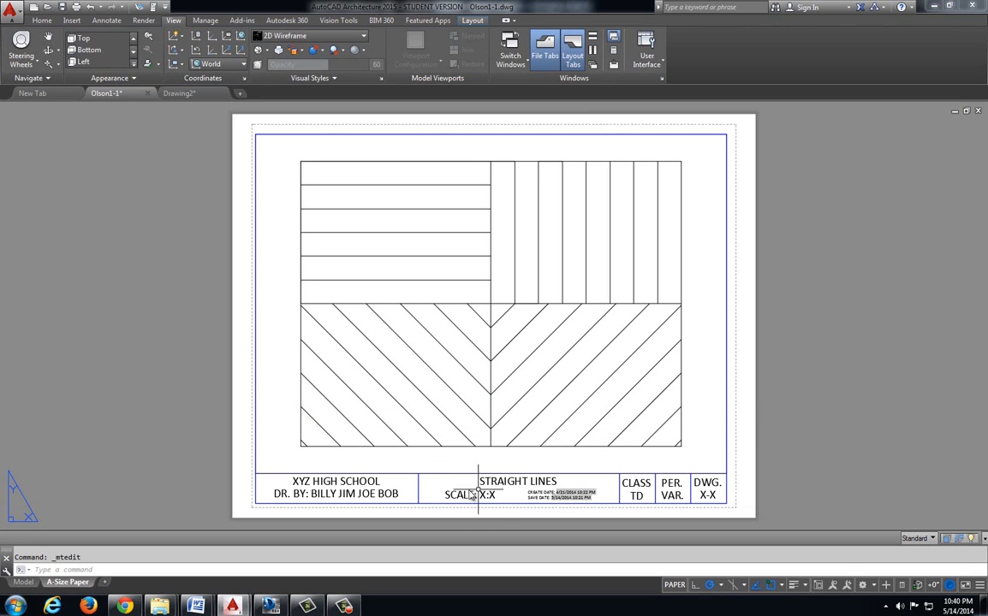
- Switch to Autodesk Design Review, examine the SCALE entry in the reference sheet's title block, and return to AutoCAD
left_click(274, 607)
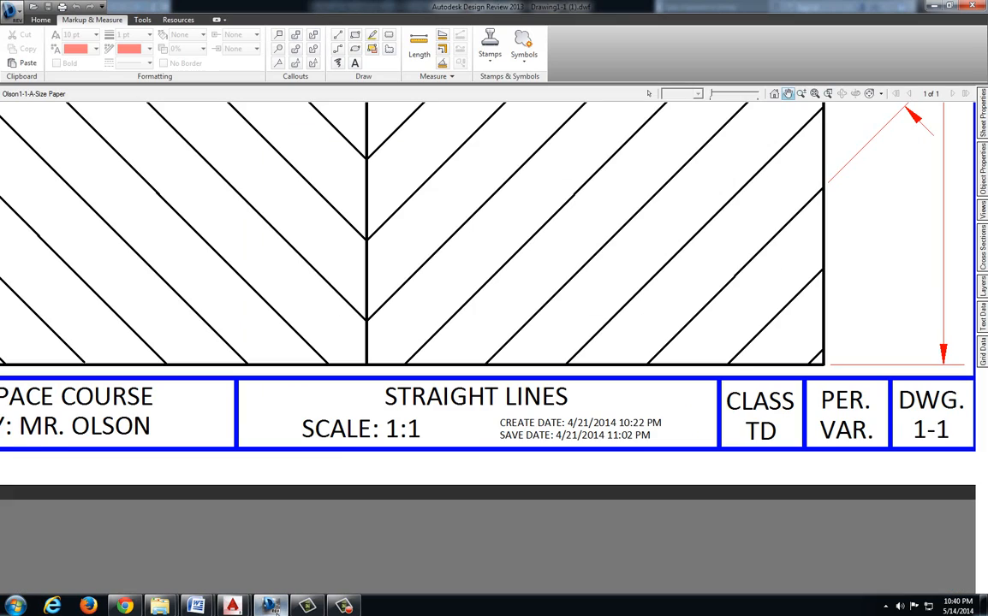
scroll(377, 475, "up", 4)
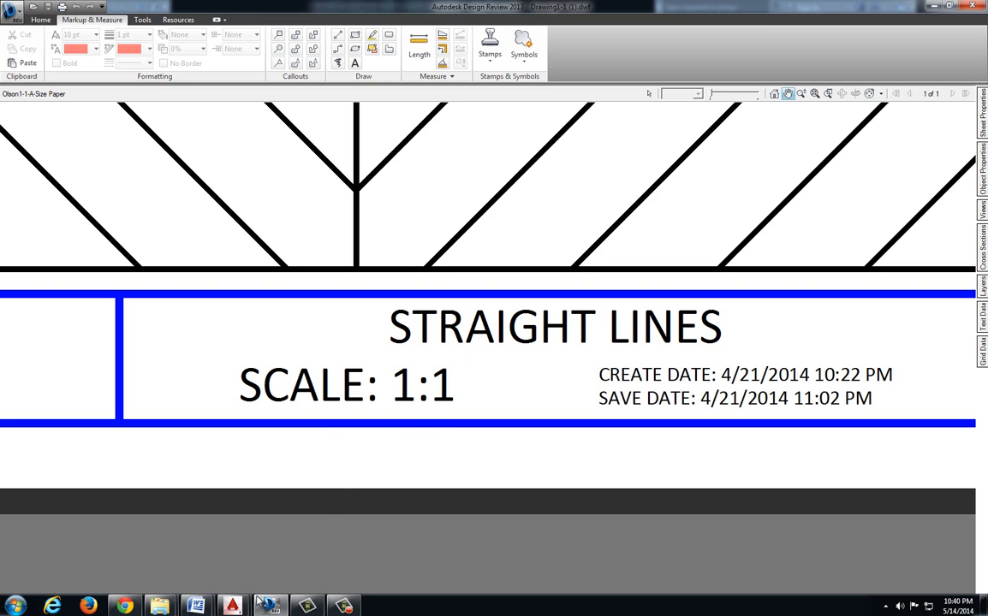
mouse_move(232, 604)
left_click(214, 548)
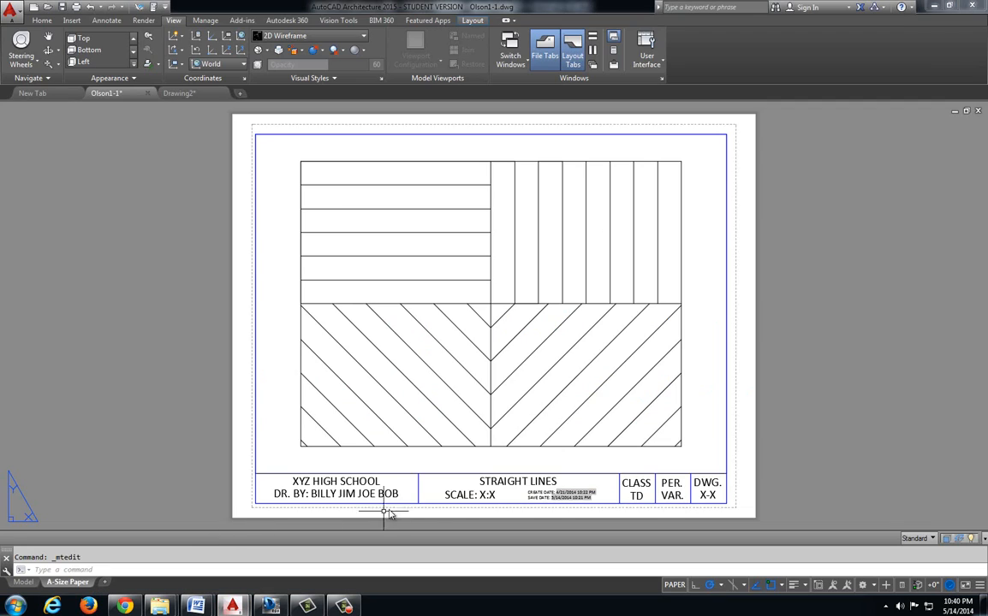
- Replace the X:X placeholder after SCALE: in the title block with 1:1
scroll(454, 495, "up", 6)
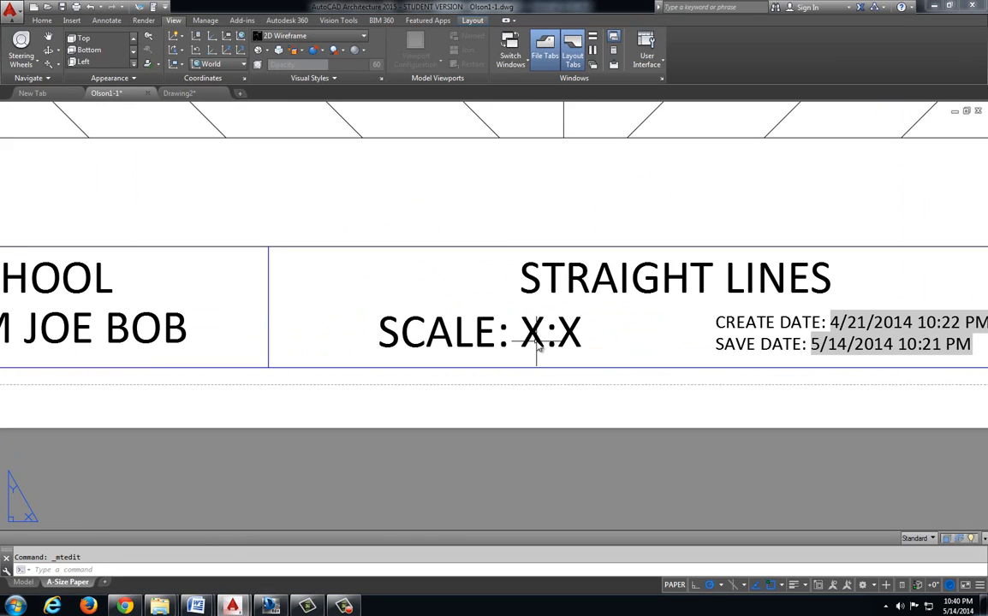
double_click(536, 343)
left_click_drag(522, 341, 582, 343)
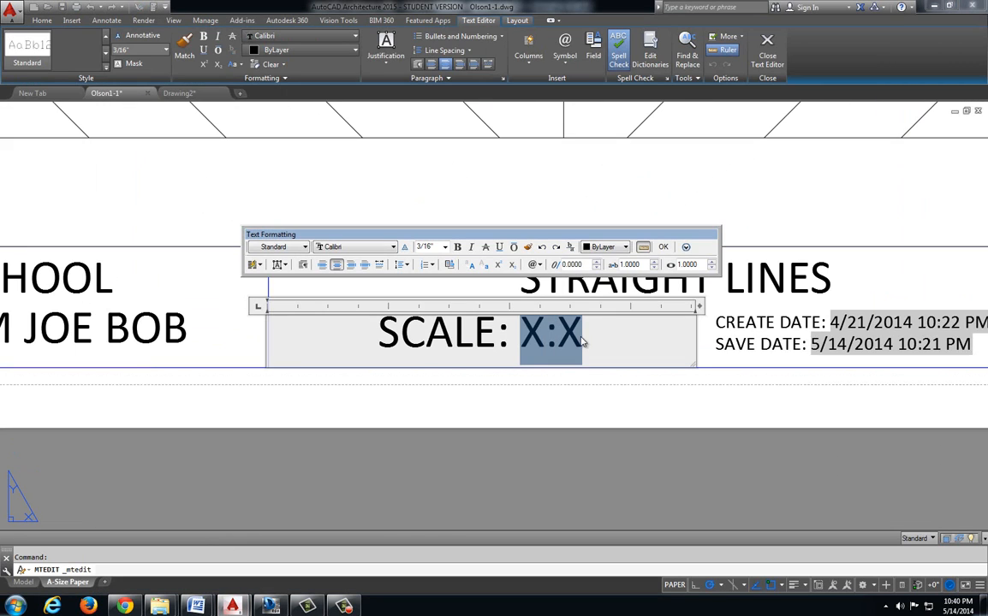
type("1:1")
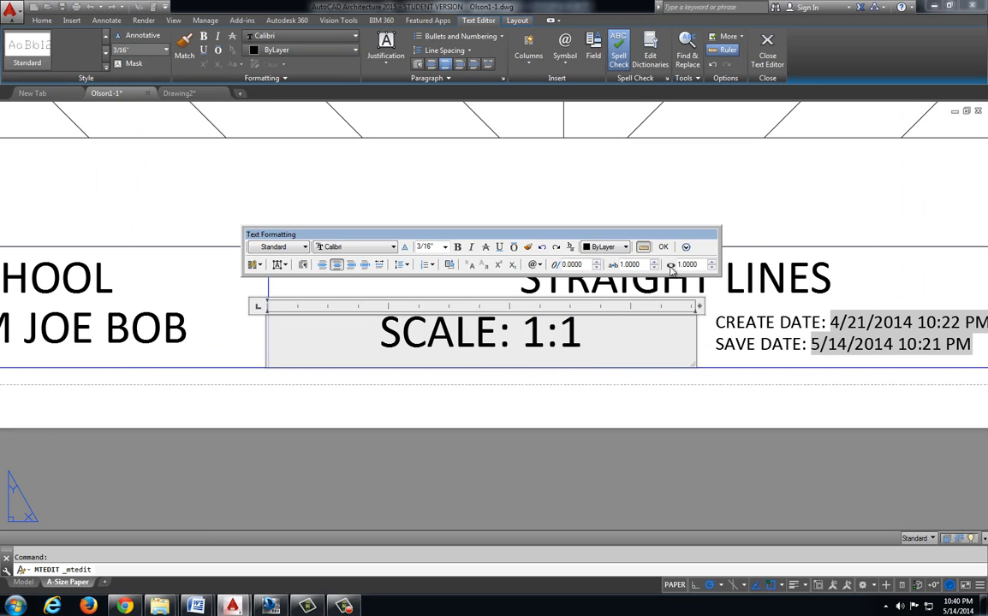
left_click(663, 247)
scroll(659, 351, "down", 2)
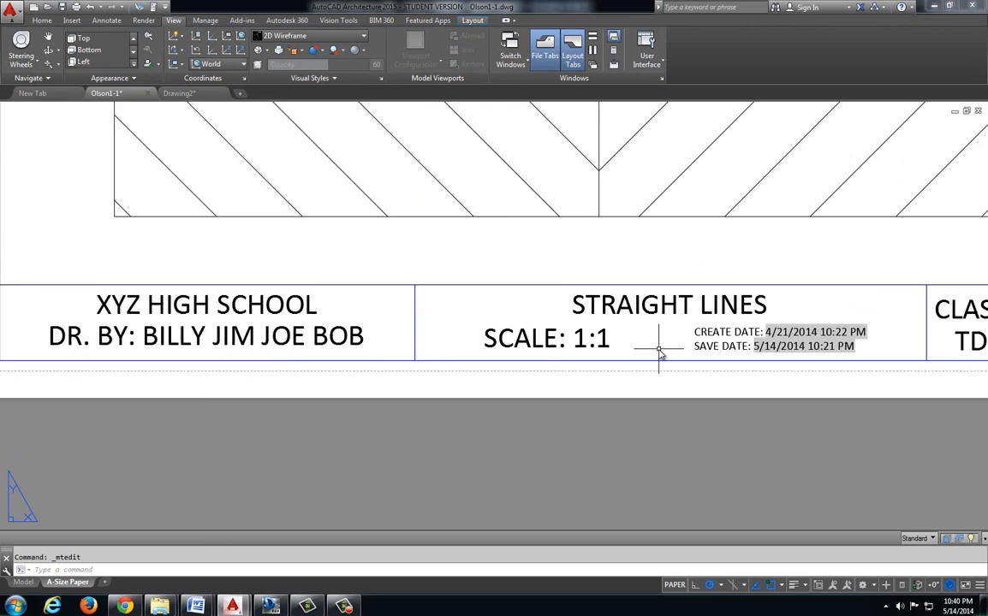
scroll(659, 351, "down", 3)
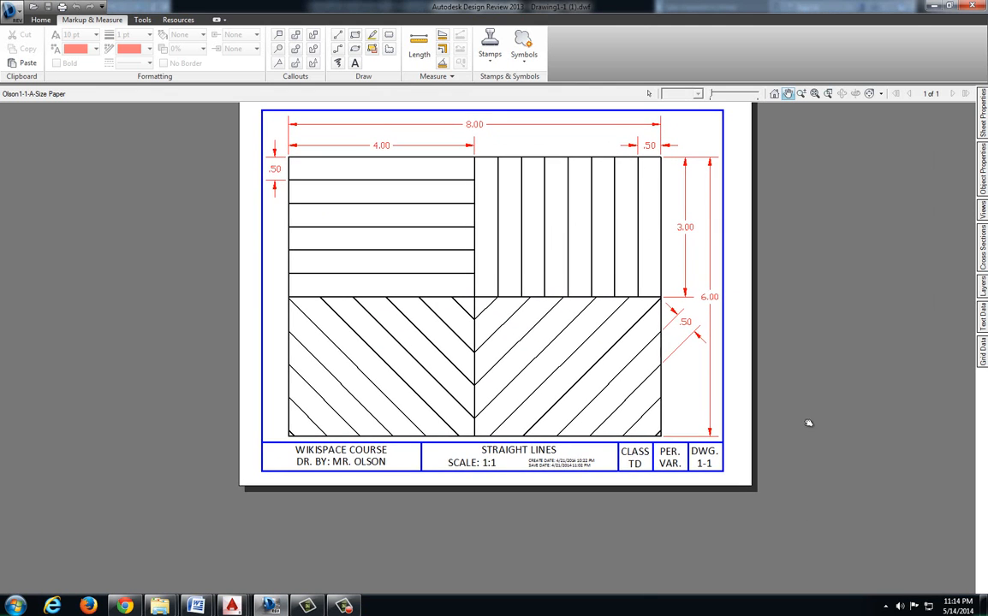
- Examine the CREATE DATE and SAVE DATE entries up close in the reference sheet's title block in Autodesk Design Review
left_click_drag(809, 424, 808, 398)
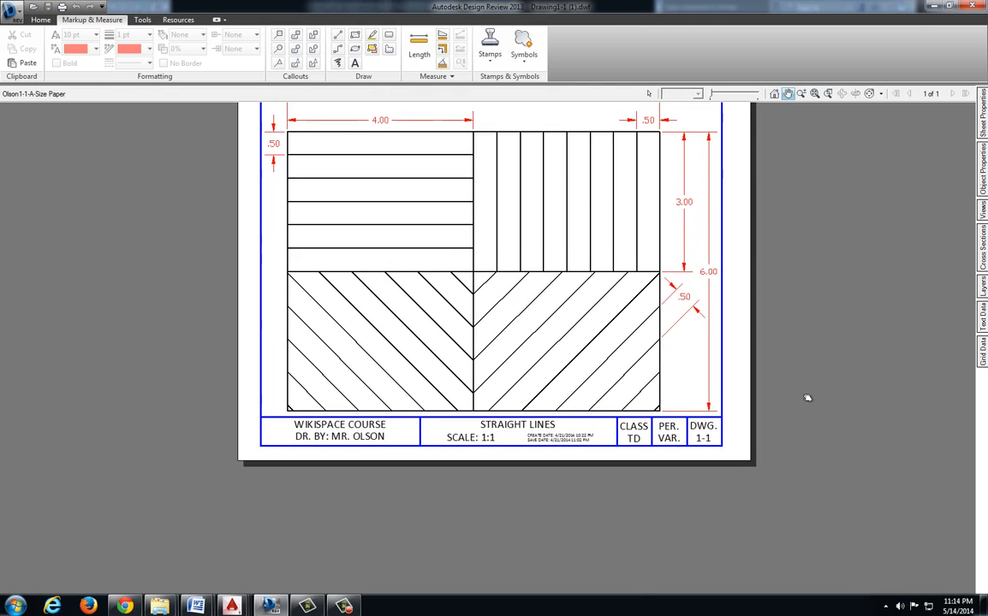
scroll(545, 447, "up", 5)
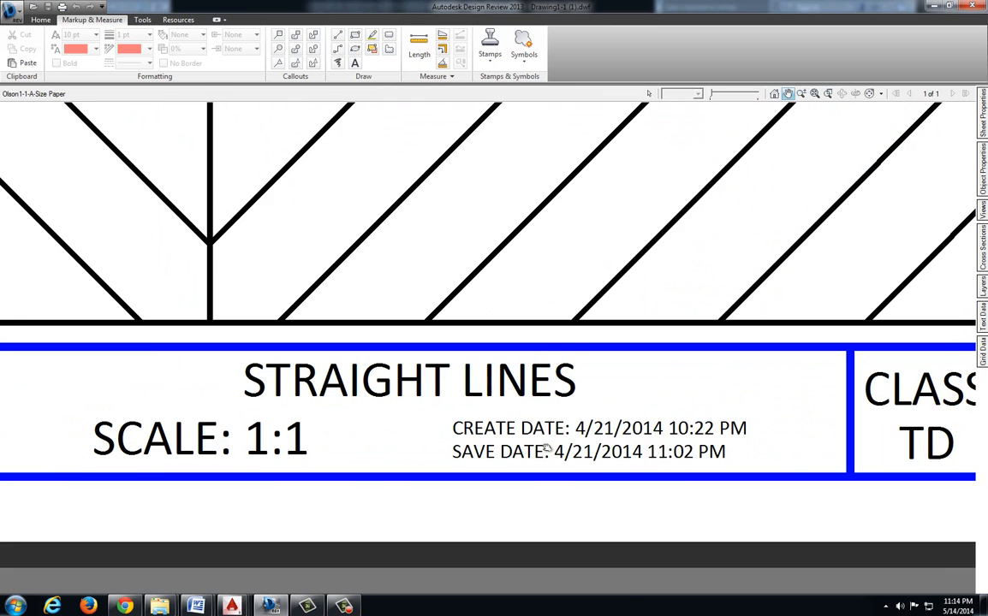
scroll(545, 447, "up", 2)
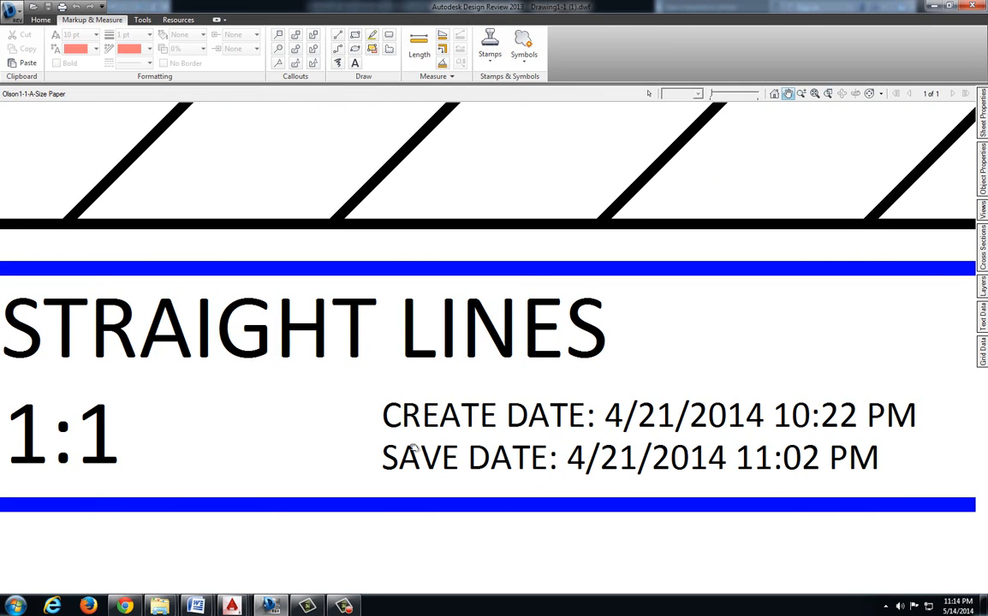
scroll(434, 437, "up", 3)
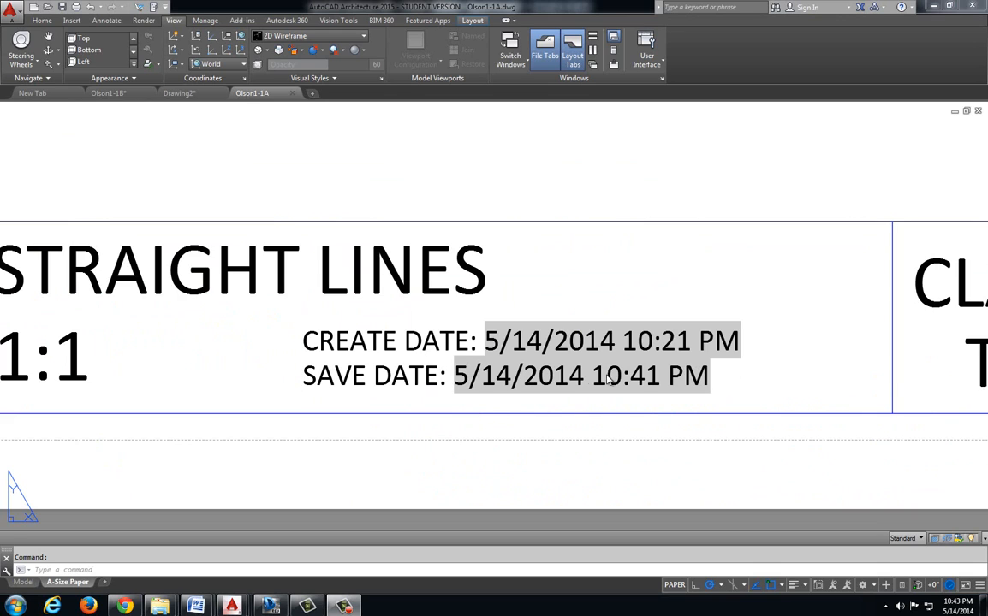
- Save the Olson1-1A drawing in AutoCAD to refresh the SAVE DATE field in the title block
left_click(10, 10)
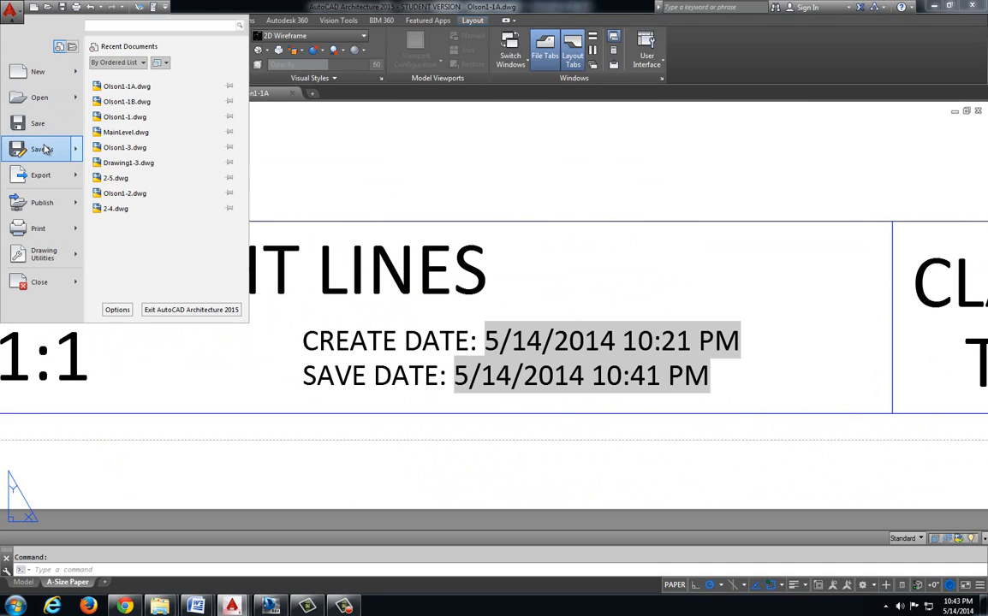
left_click(40, 125)
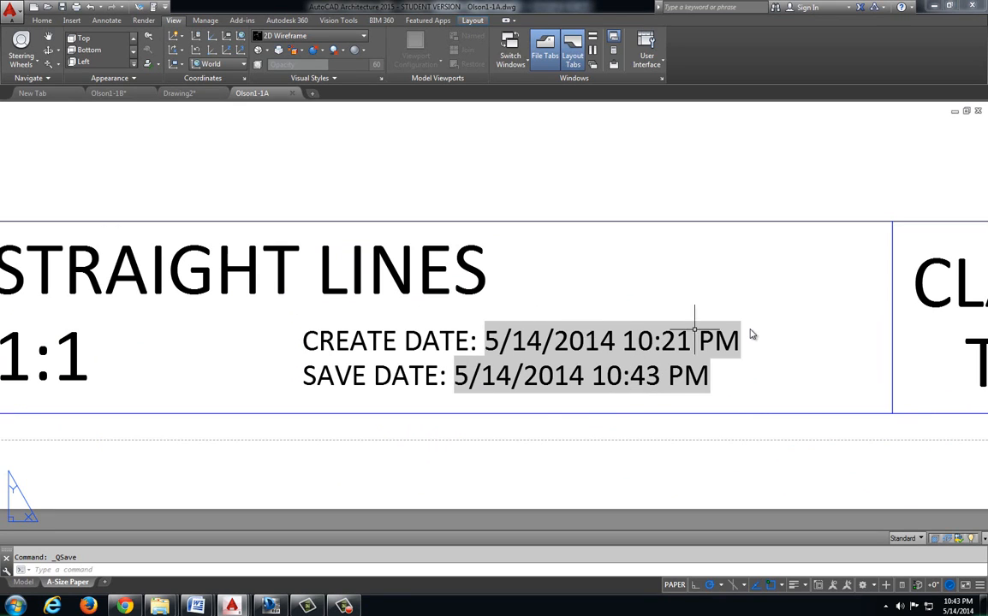
scroll(600, 278, "down", 6)
middle_click_drag(586, 267, 486, 262)
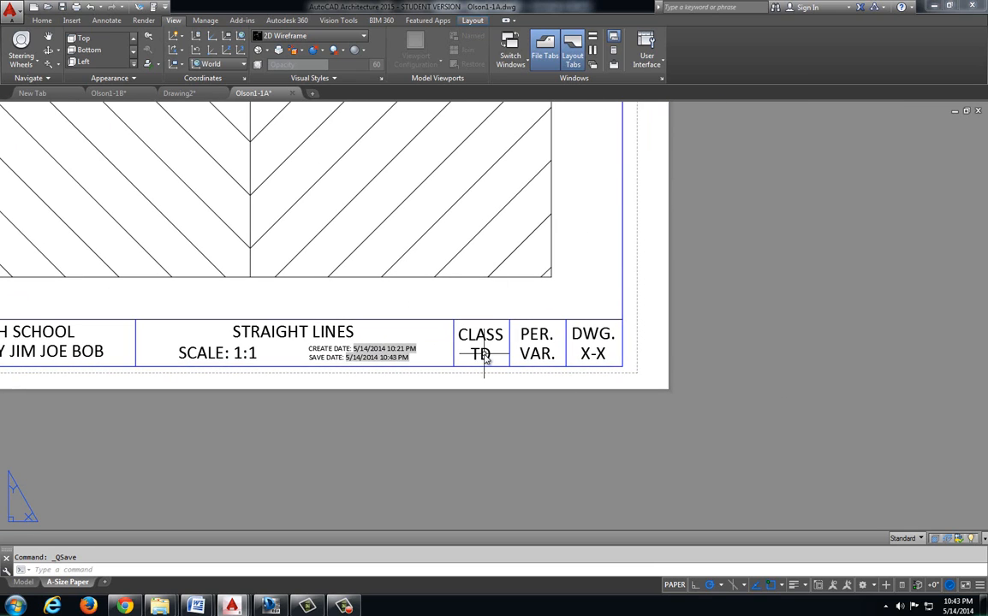
- Examine the CLASS, PER. and DWG. cells, compare them with the reference sheet in Autodesk Design Review, and return to AutoCAD
scroll(484, 355, "up", 2)
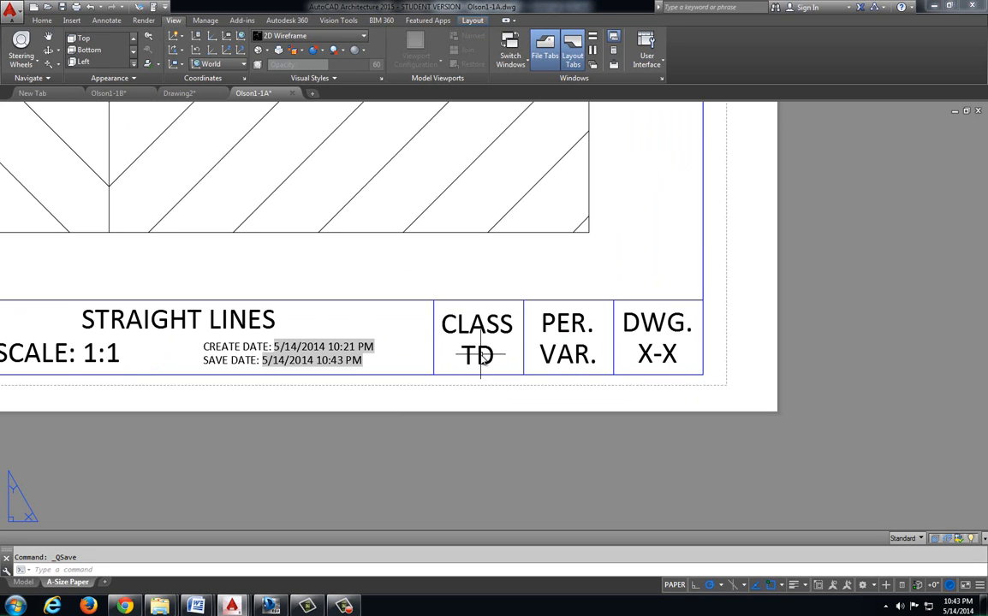
middle_click_drag(592, 358, 531, 358)
scroll(521, 357, "up", 2)
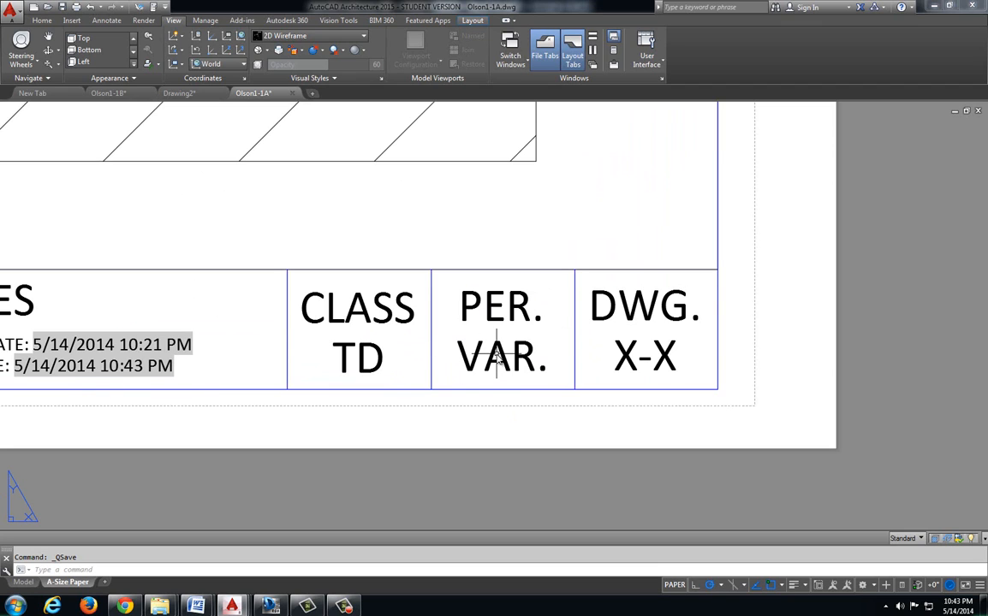
scroll(514, 342, "down", 4)
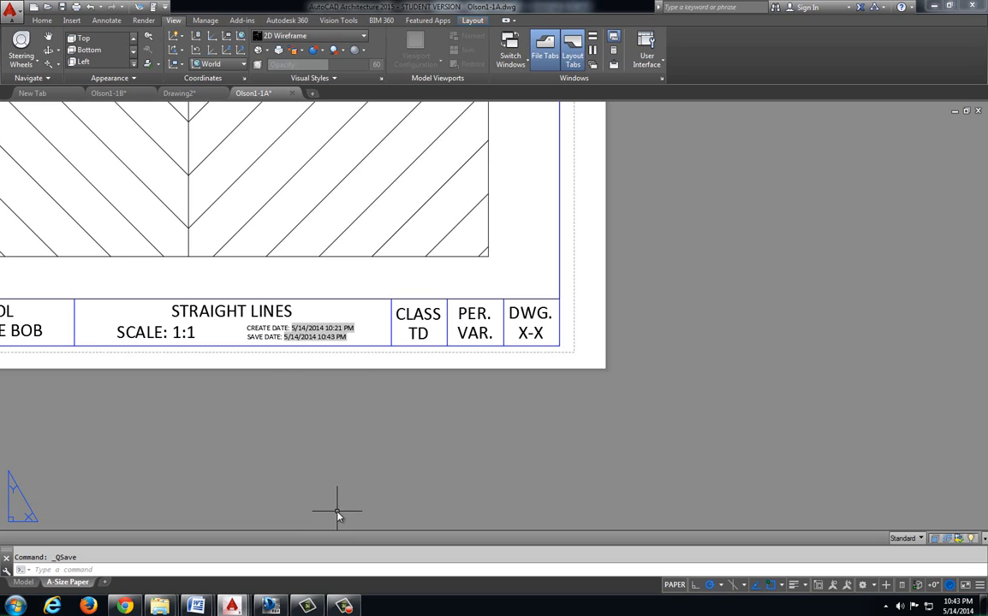
left_click(271, 606)
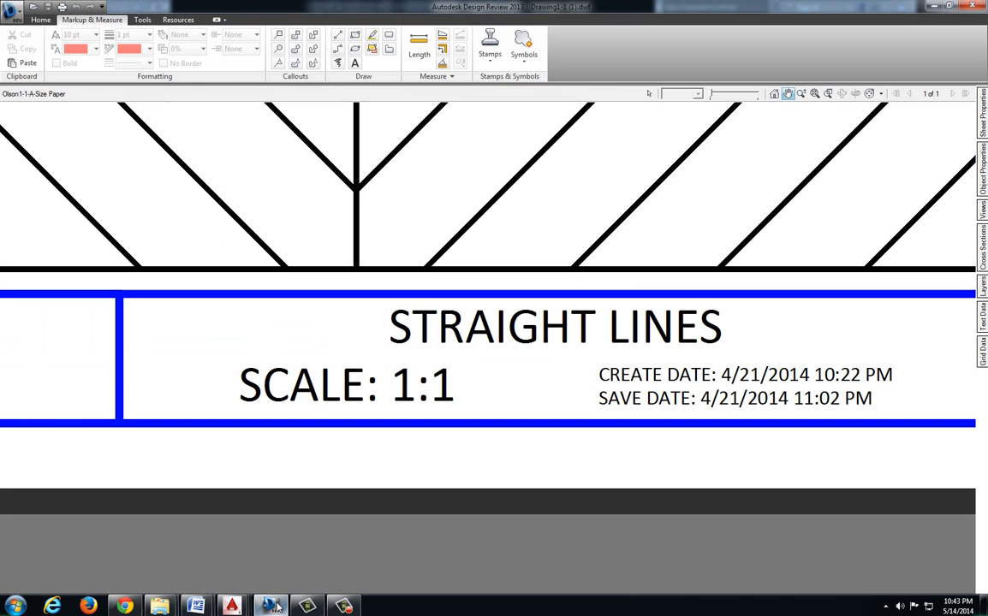
scroll(380, 350, "down", 2)
left_click_drag(646, 312, 411, 315)
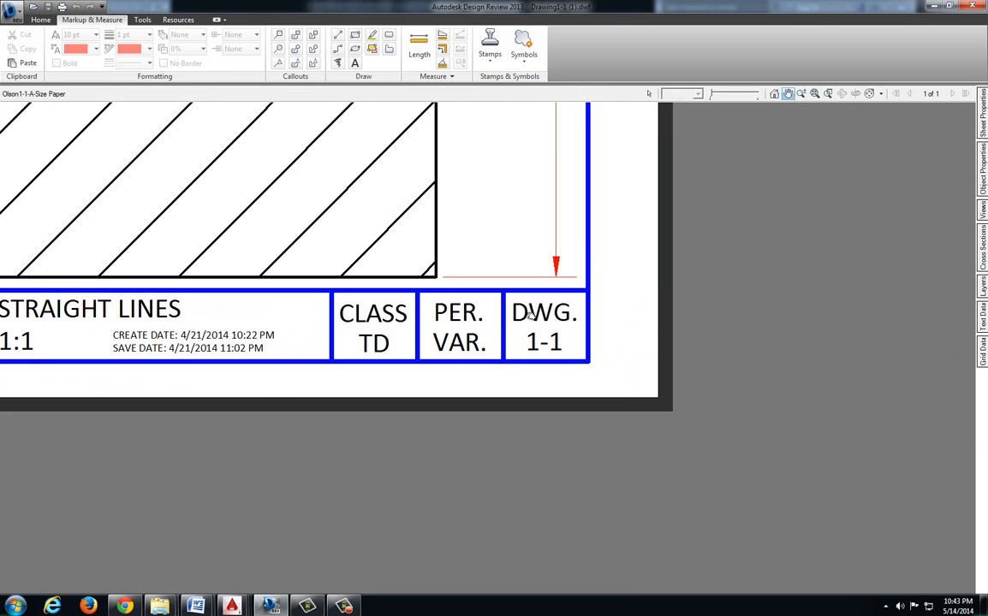
scroll(523, 318, "up", 2)
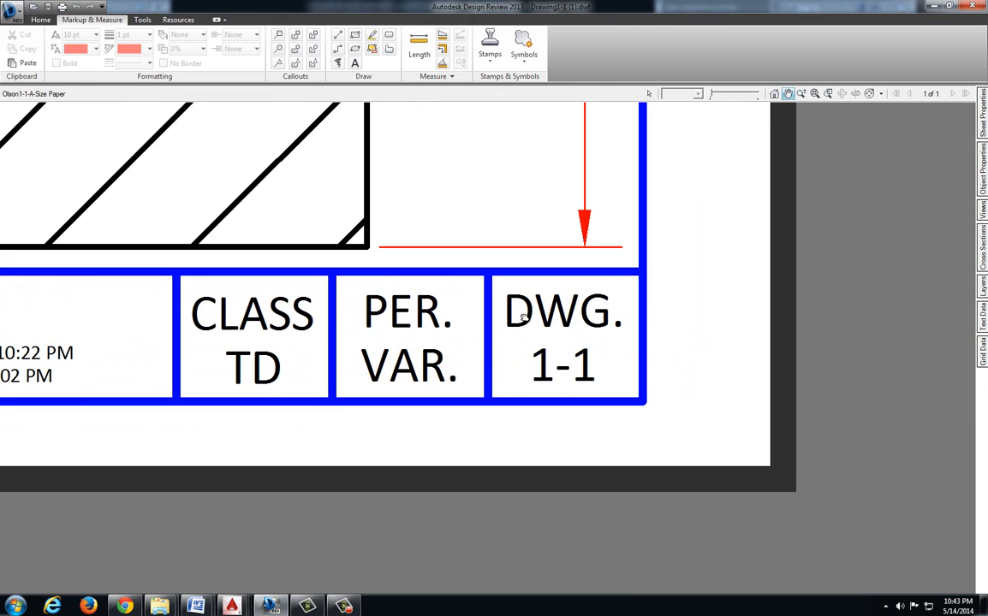
left_click(942, 6)
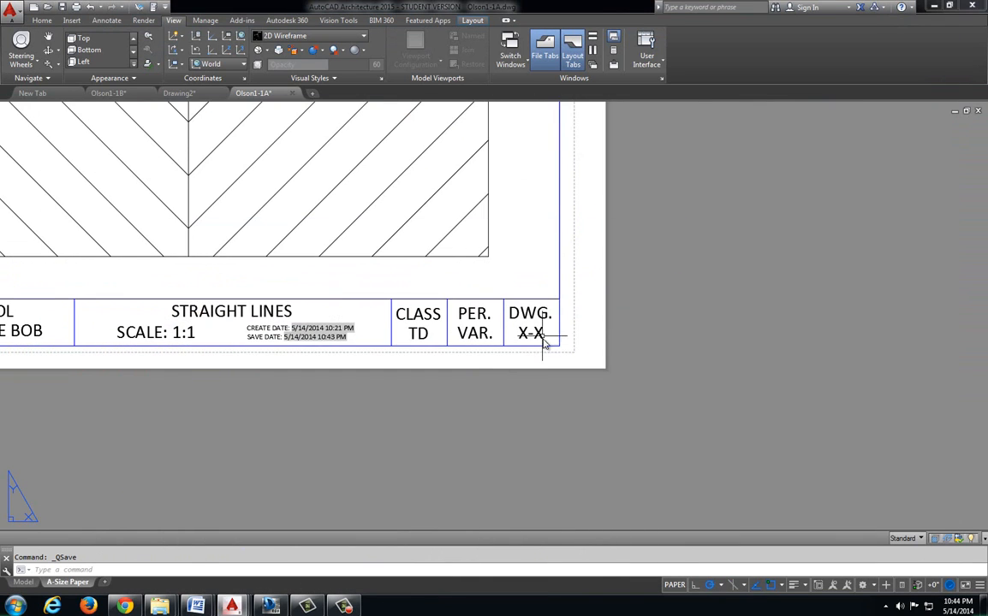
- Replace the X-X placeholder under DWG. in the title block with 1-1
scroll(543, 338, "up", 4)
double_click(540, 339)
left_click_drag(540, 341, 492, 337)
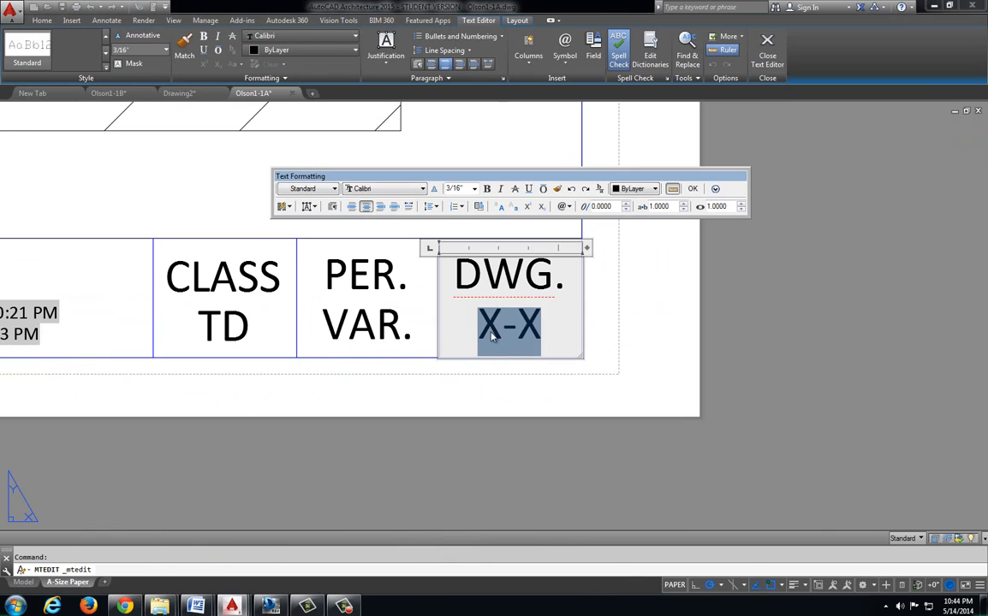
type("1-1")
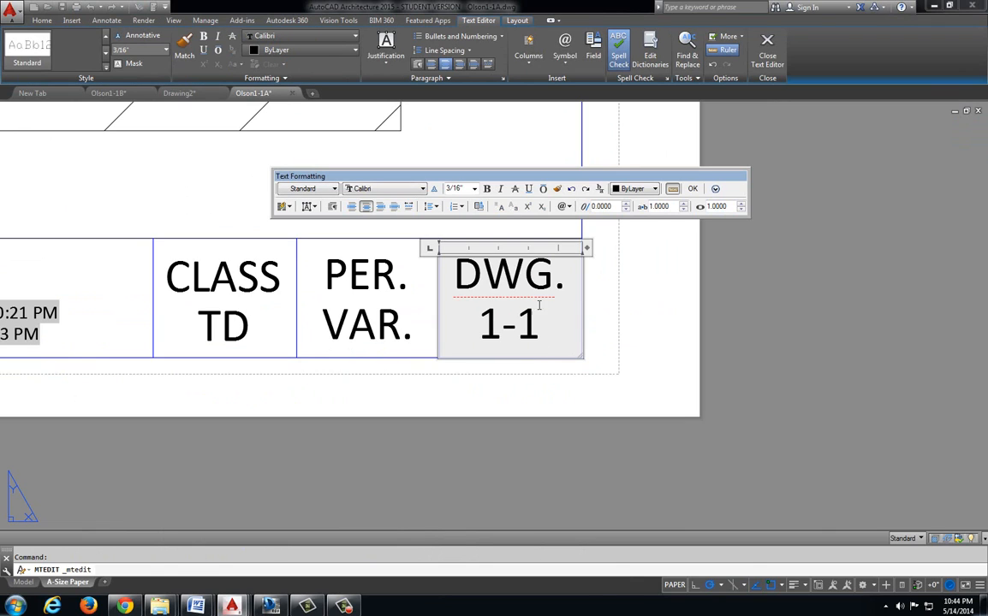
left_click(693, 188)
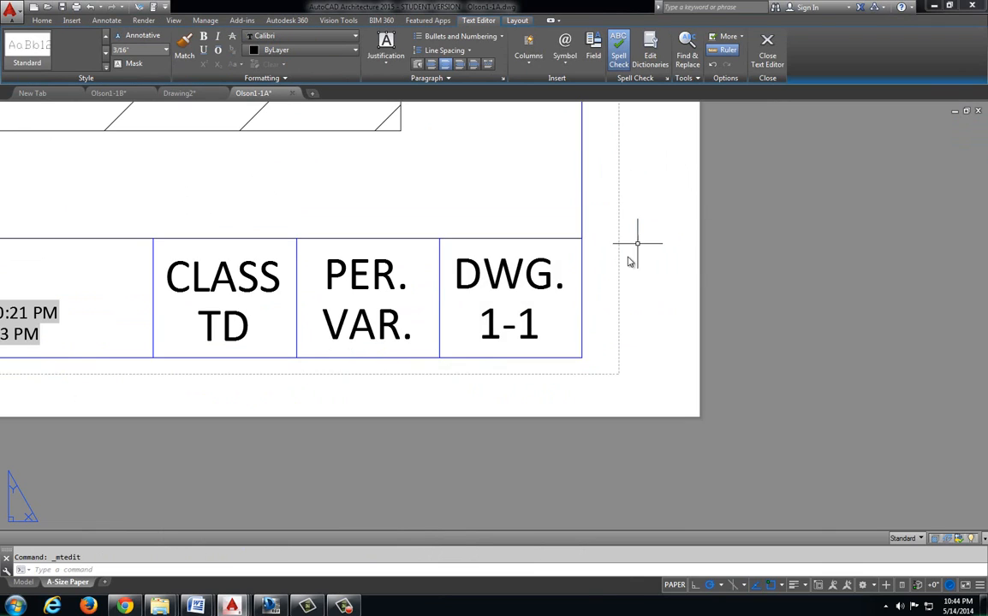
scroll(627, 260, "down", 4)
middle_click_drag(525, 227, 621, 397)
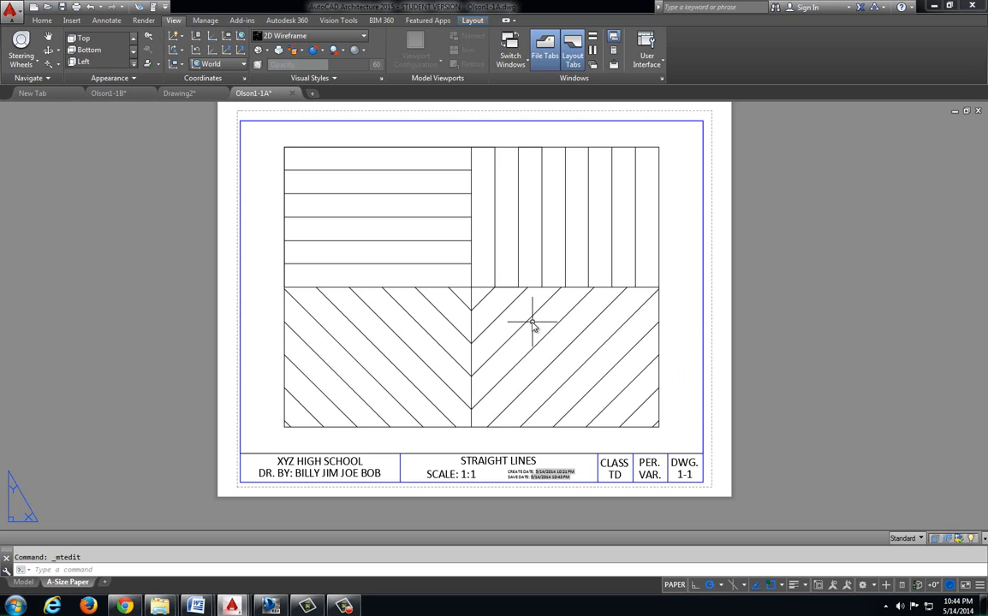
- Activate model space inside the layout viewport and zoom the drawing in and out within it to alter its scale
scroll(462, 293, "up", 2)
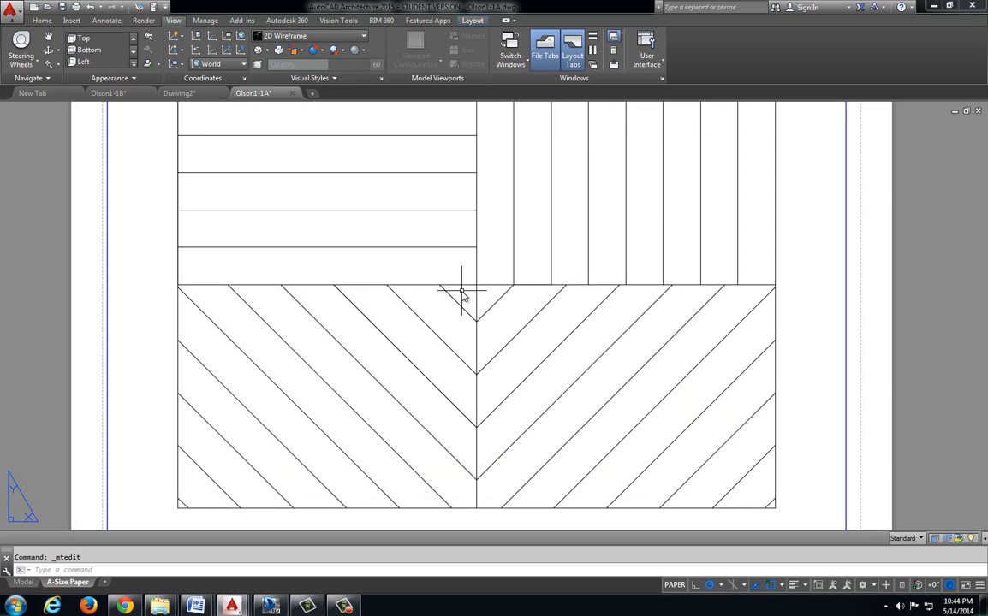
scroll(526, 294, "up", 2)
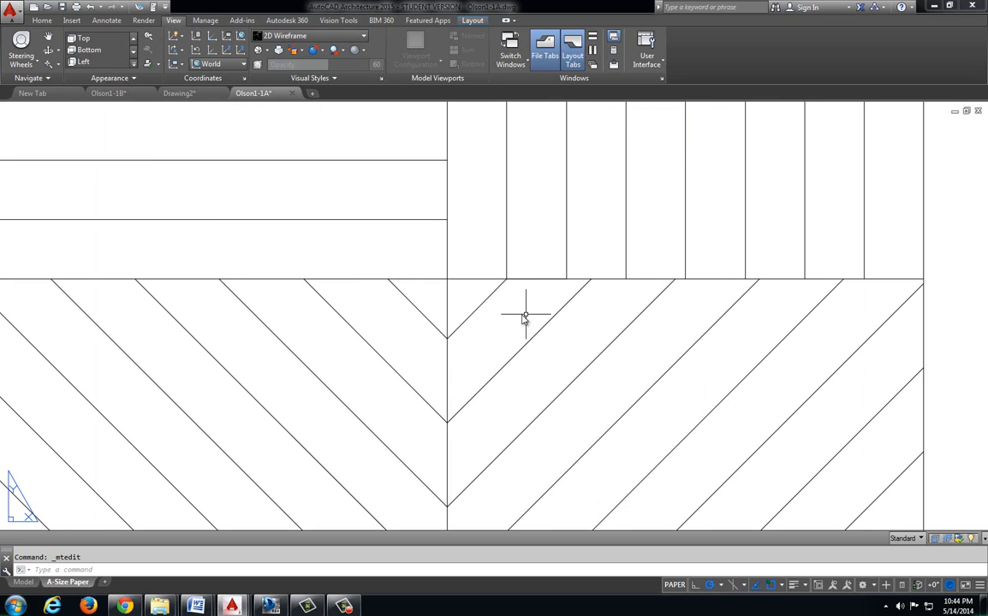
double_click(511, 317)
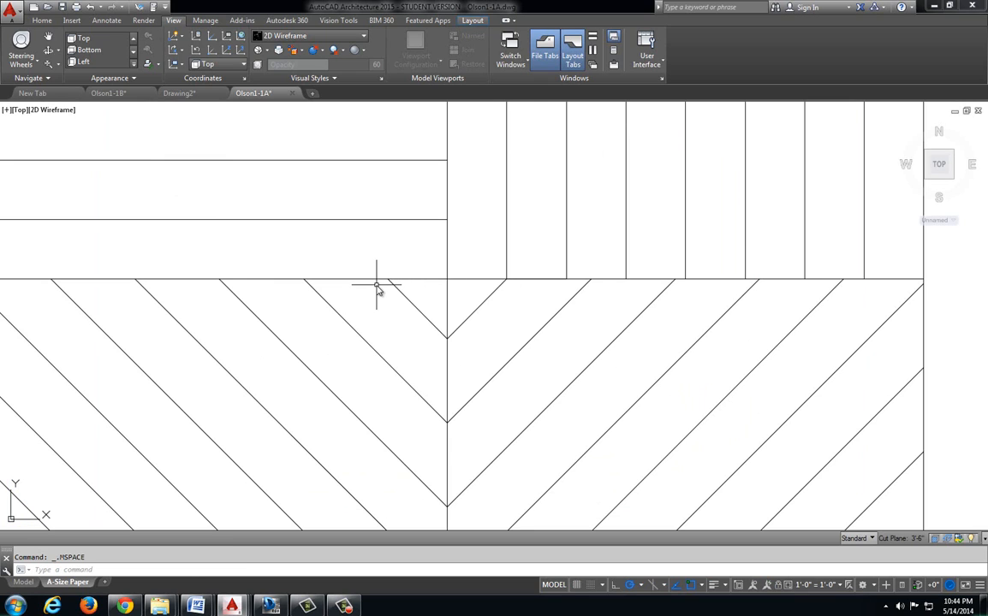
scroll(377, 287, "down", 8)
scroll(377, 287, "up", 6)
scroll(376, 286, "down", 4)
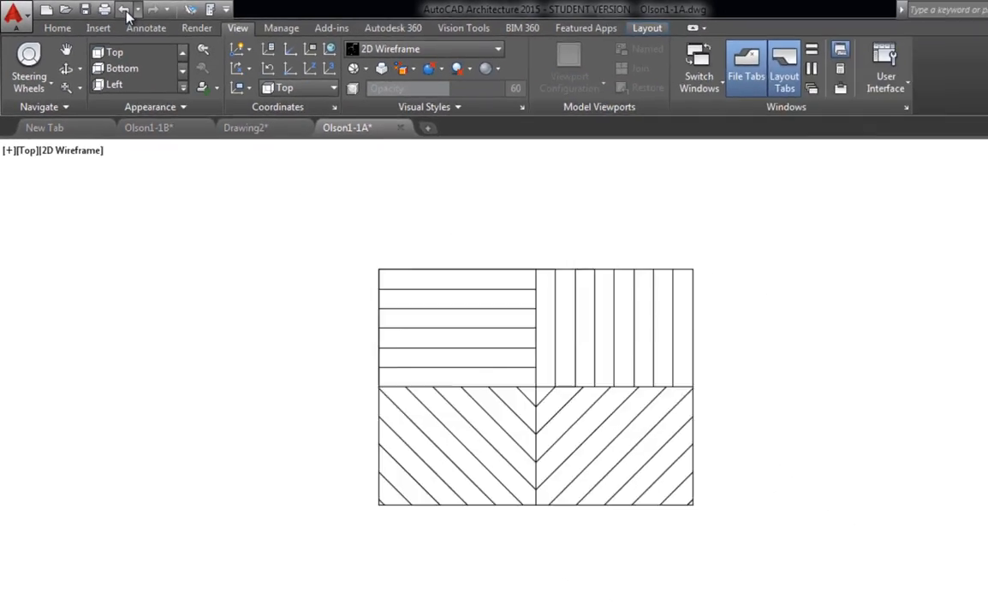
- Undo the zoom changes made inside the viewport and the switch into its model space
left_click(274, 22)
left_click(93, 10)
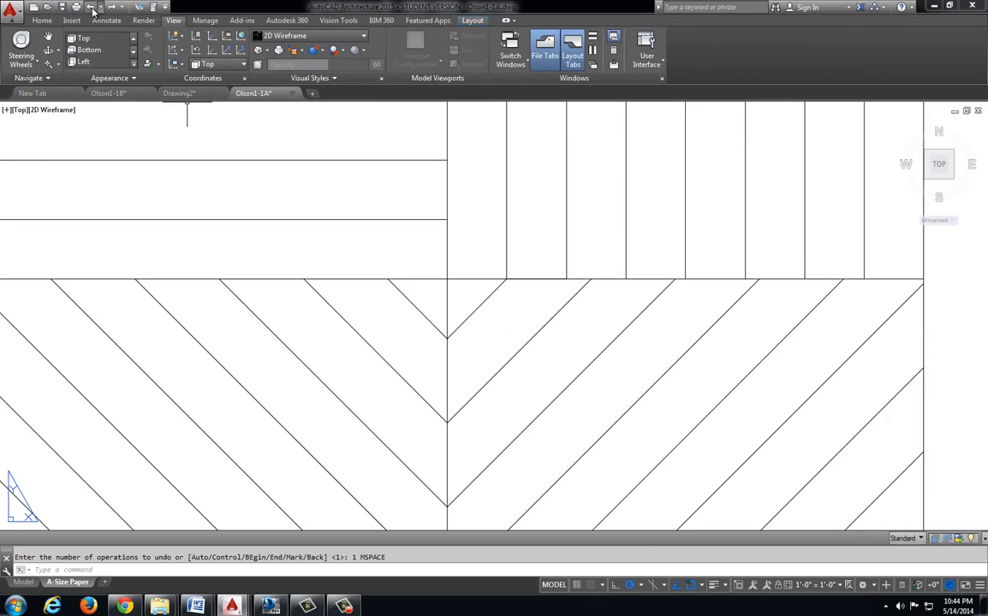
left_click(93, 10)
scroll(360, 193, "down", 3)
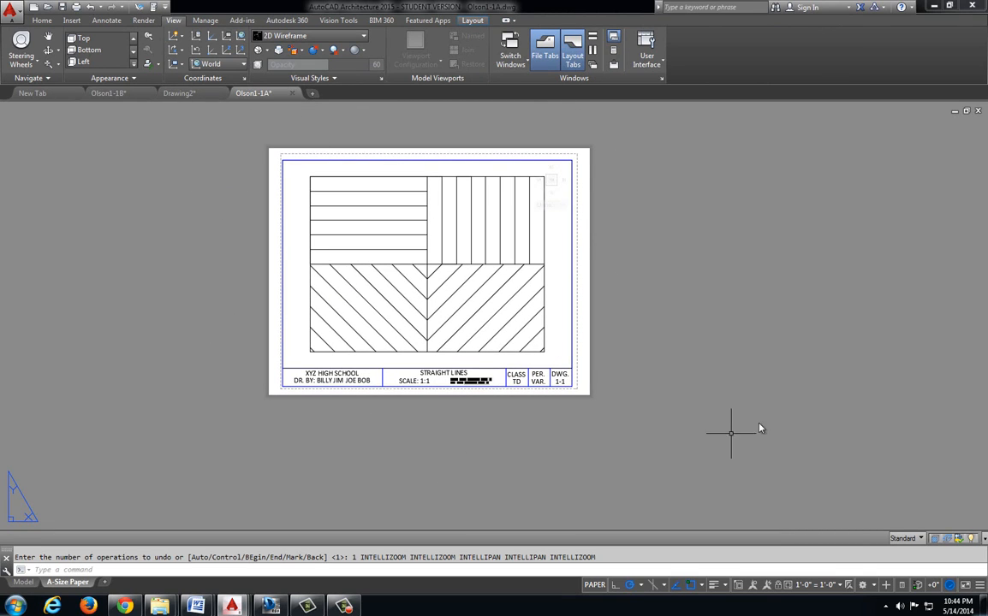
- Enter the viewport's model space once more and return to paper space, showing the whole A-Size Paper sheet
double_click(669, 293)
double_click(558, 283)
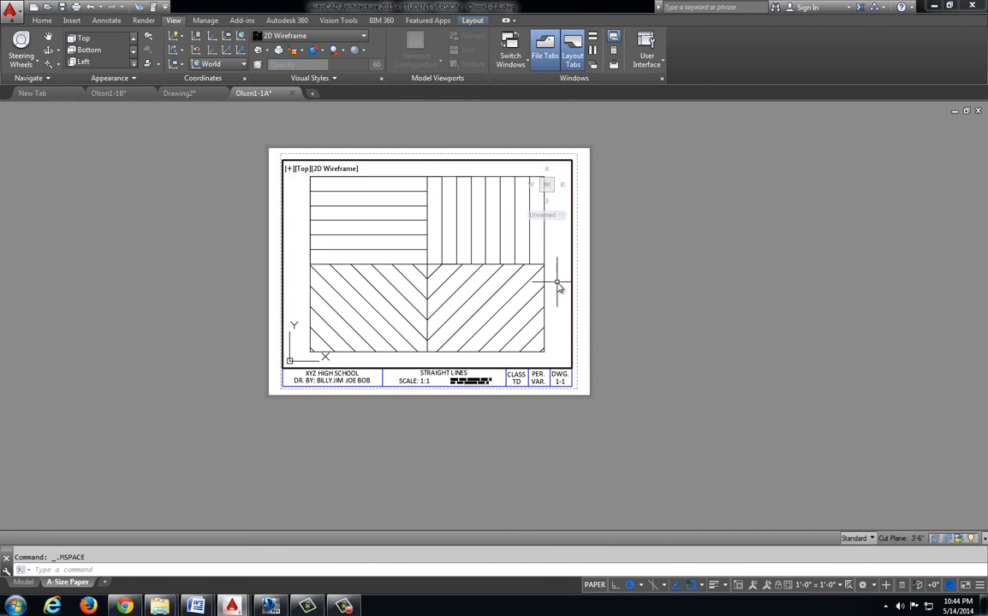
double_click(690, 297)
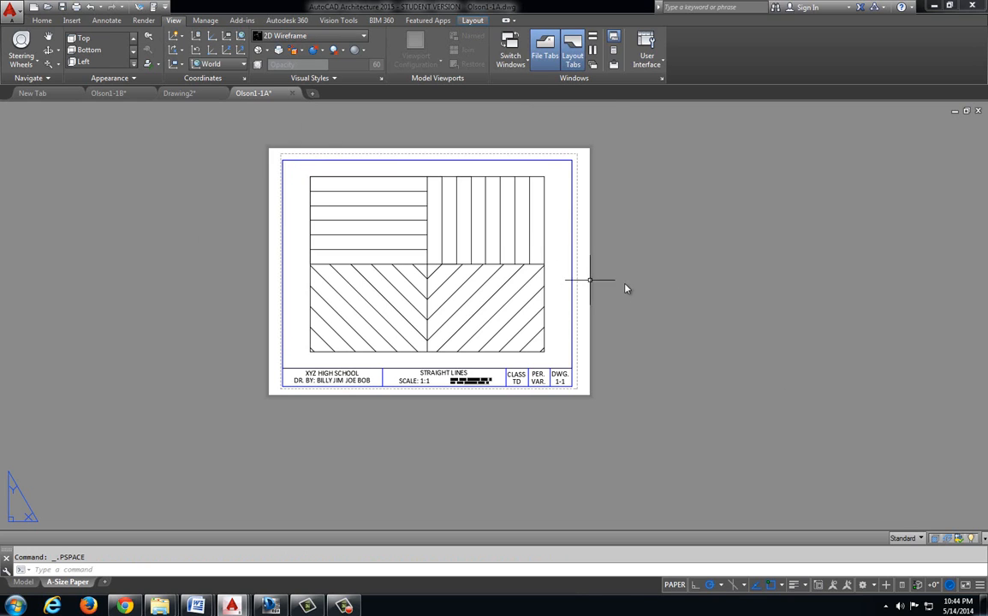
scroll(541, 298, "up", 2)
middle_click_drag(540, 297, 675, 357)
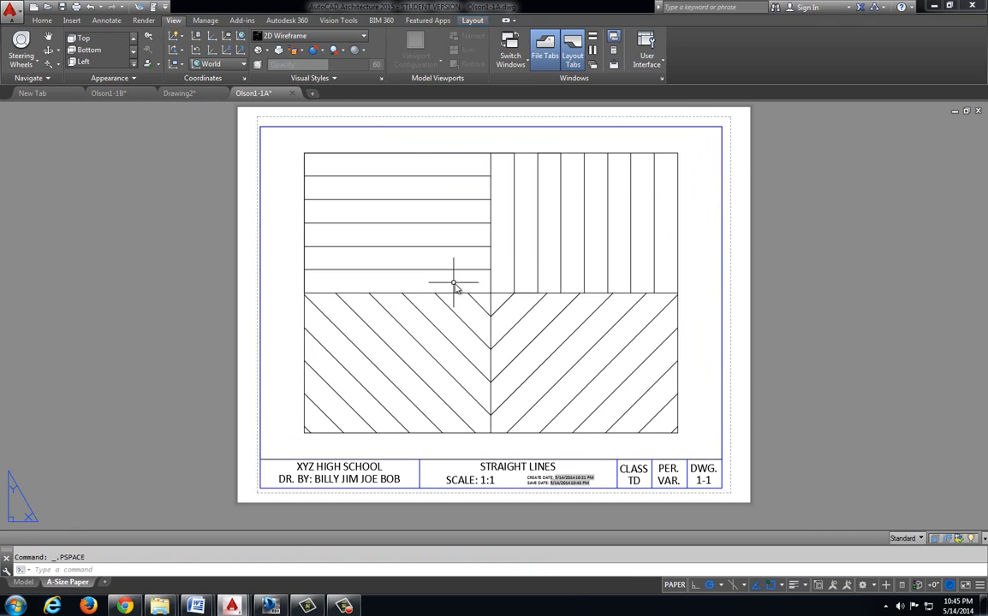
- Inspect the line drawing on the A-Size Paper sheet up close and as a whole
scroll(304, 153, "up", 2)
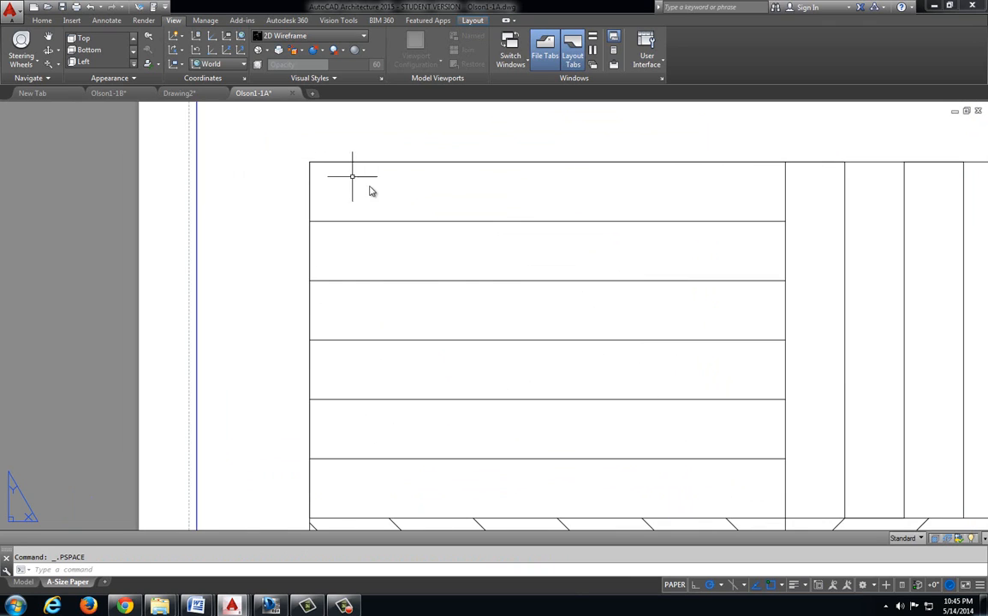
middle_click_drag(381, 190, 264, 234)
scroll(263, 234, "up", 1)
scroll(552, 256, "down", 1)
mouse_move(663, 256)
middle_mouse_down()
mouse_move(584, 261)
mouse_move(511, 249)
middle_mouse_up()
scroll(579, 250, "up", 2)
scroll(505, 258, "down", 2)
scroll(567, 283, "down", 6)
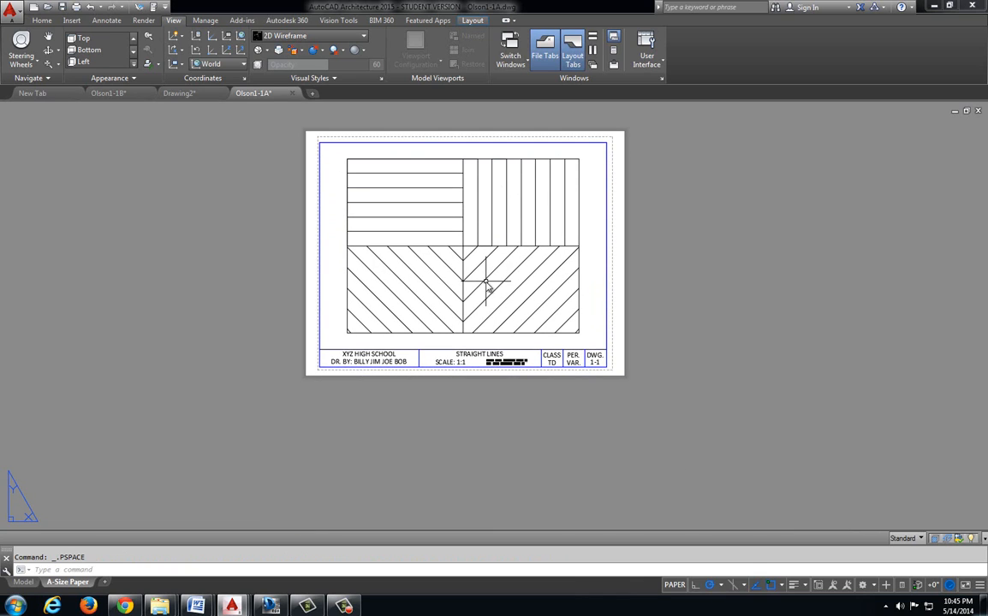
middle_click_drag(450, 259, 473, 294)
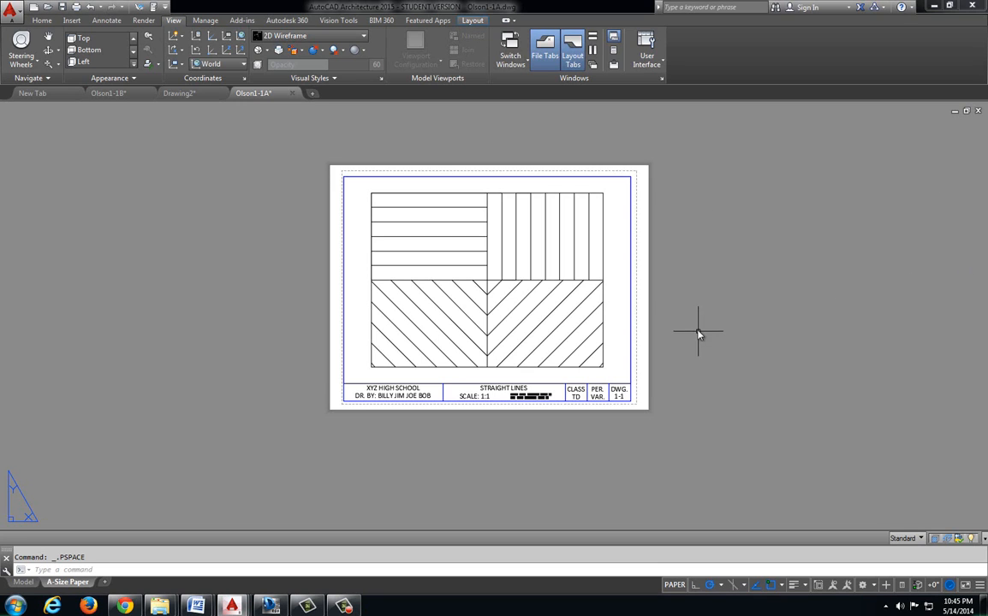
scroll(692, 336, "up", 2)
middle_click_drag(528, 330, 579, 346)
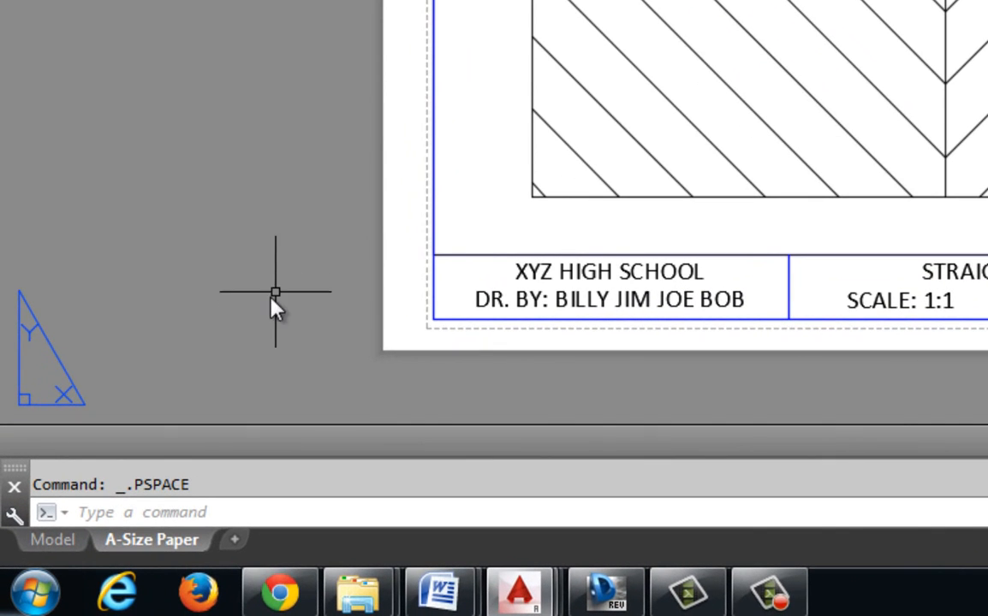
- Start a plot of the A-Size Paper layout with the DWG To PDF.pc3 plotter and preview it
right_click(166, 546)
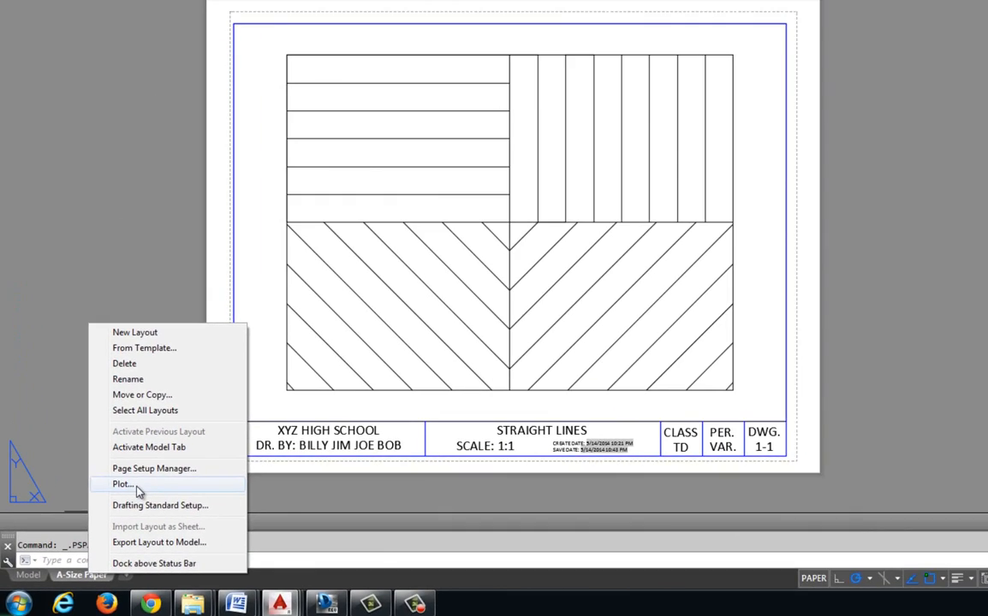
left_click(229, 372)
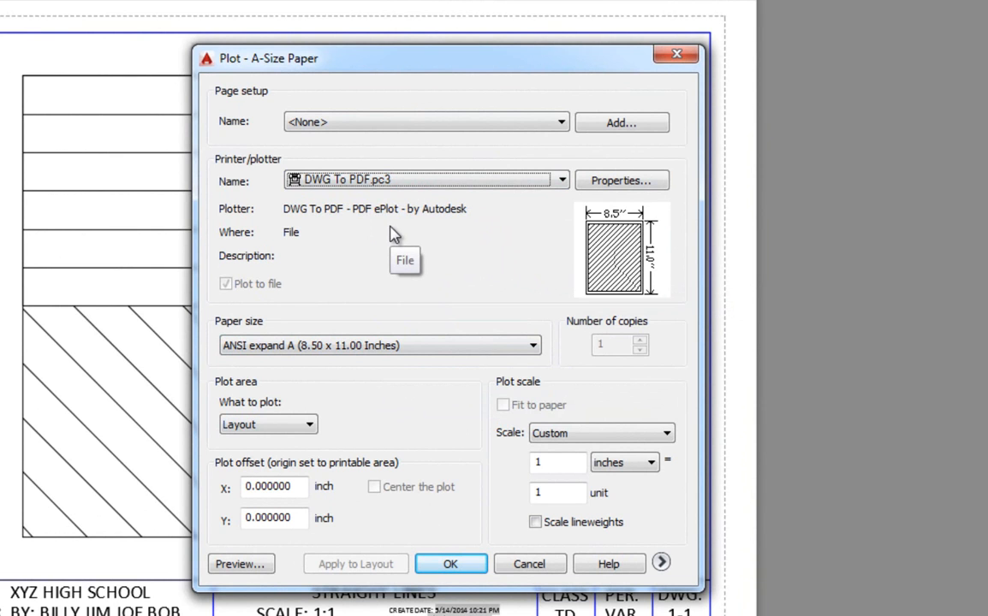
left_click(243, 567)
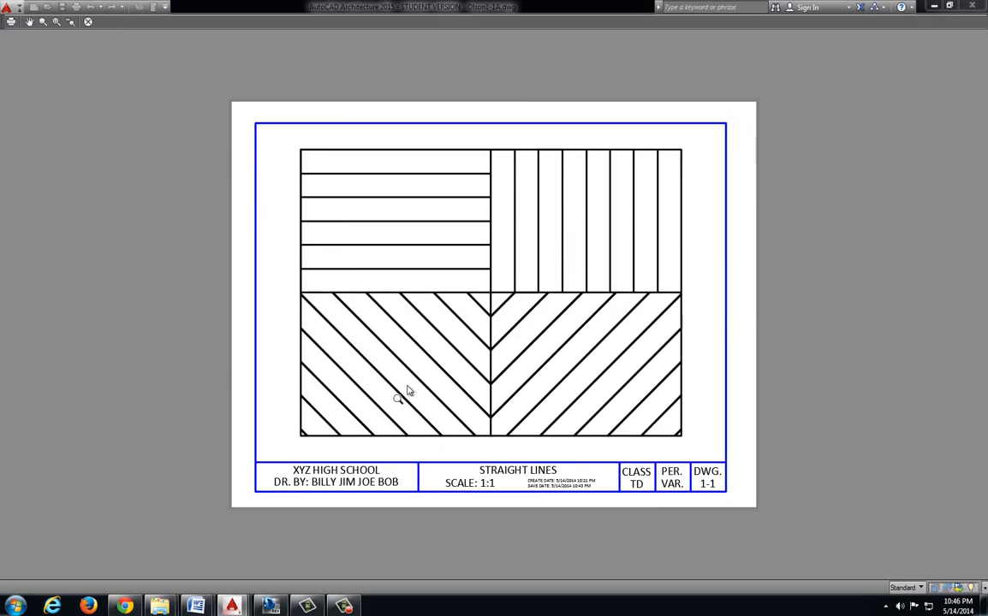
- Examine the line work, border and title block in the PDF plot preview
scroll(403, 376, "up", 5)
scroll(480, 359, "down", 7)
scroll(457, 431, "up", 4)
middle_click_drag(456, 431, 258, 313)
scroll(441, 321, "up", 2)
middle_click_drag(670, 299, 447, 313)
scroll(241, 294, "down", 2)
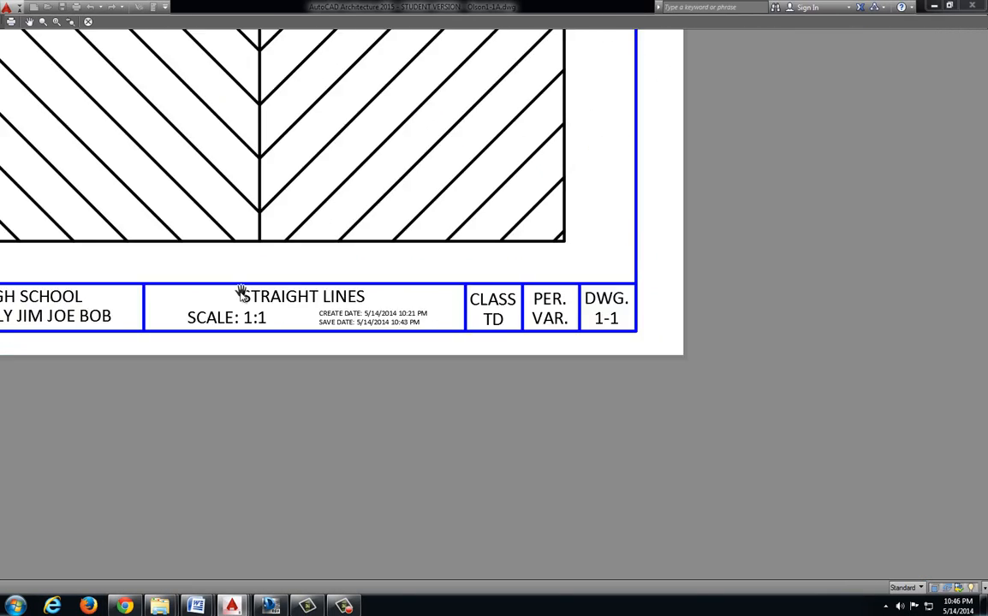
middle_click_drag(112, 287, 372, 280)
middle_click_drag(395, 165, 372, 281)
mouse_move(401, 218)
middle_mouse_down()
mouse_move(355, 341)
mouse_move(394, 340)
middle_mouse_up()
scroll(354, 341, "down", 3)
scroll(418, 364, "up", 2)
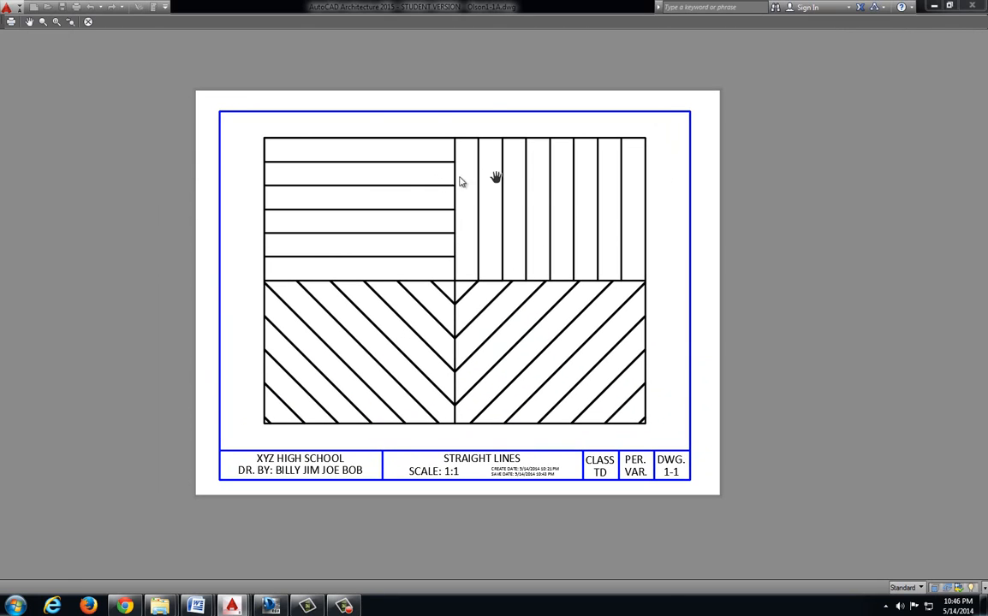
- Plot the previewed sheet to a PDF named Olson1-1 in the !AutoCAD folder on the Desktop
right_click(402, 243)
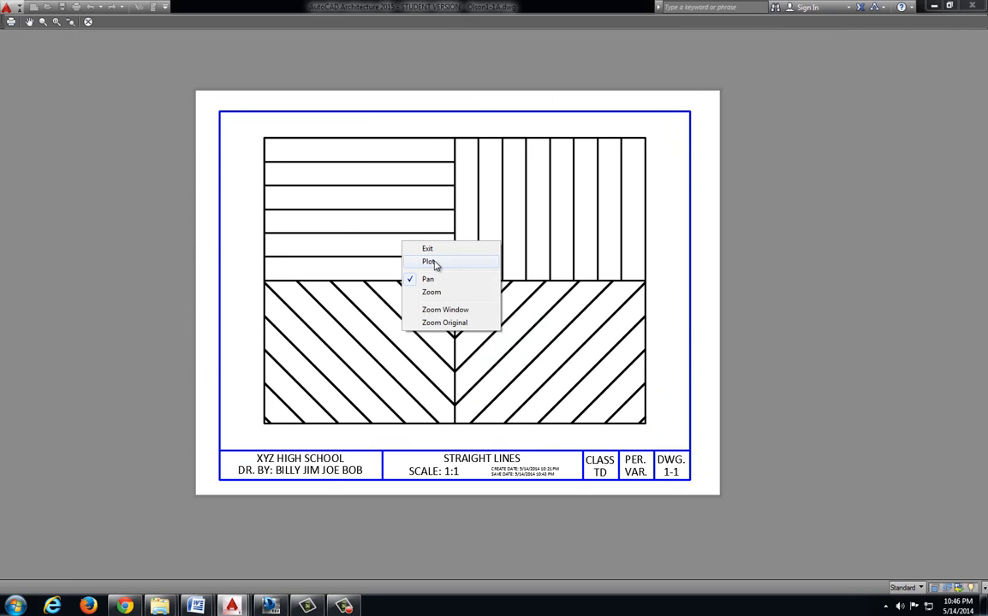
left_click(429, 262)
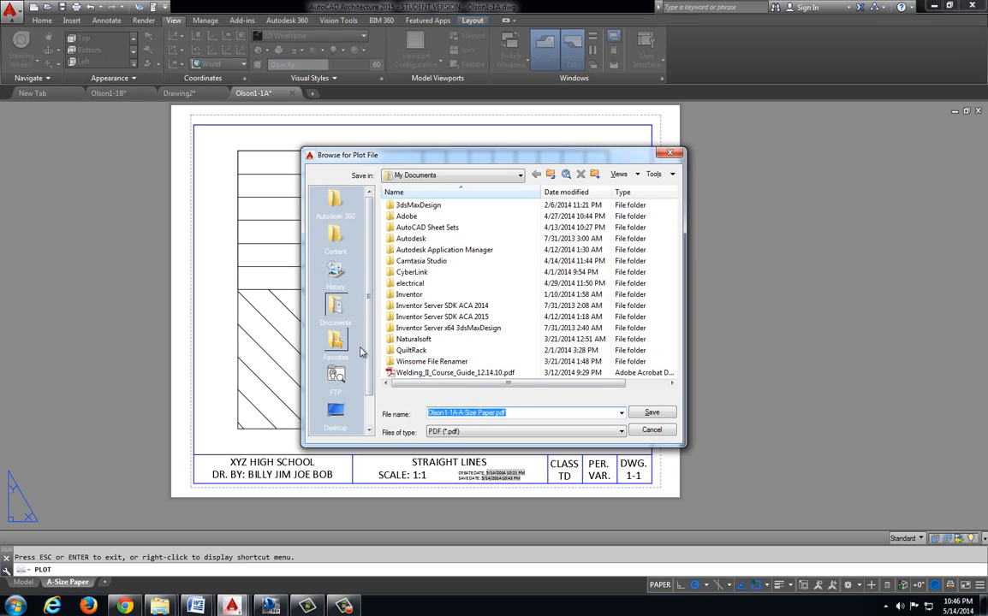
left_click(335, 412)
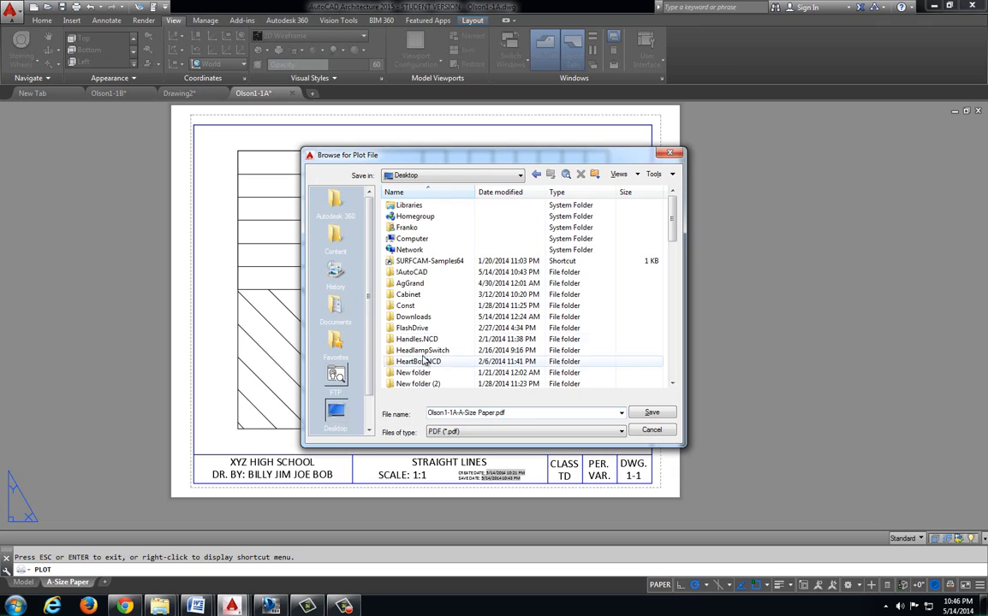
double_click(412, 272)
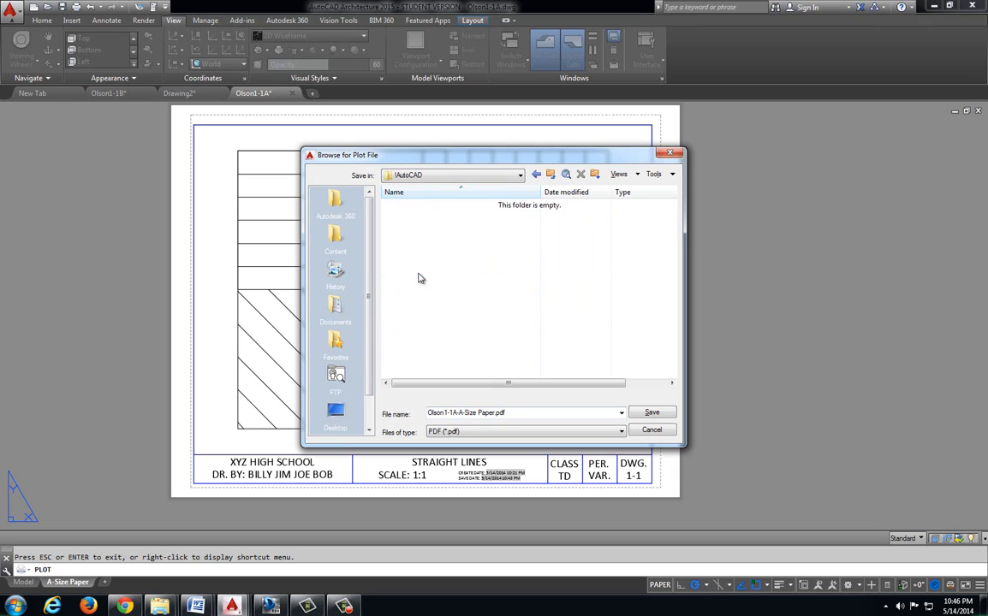
left_click(522, 411)
type("on1-1")
key("Return")
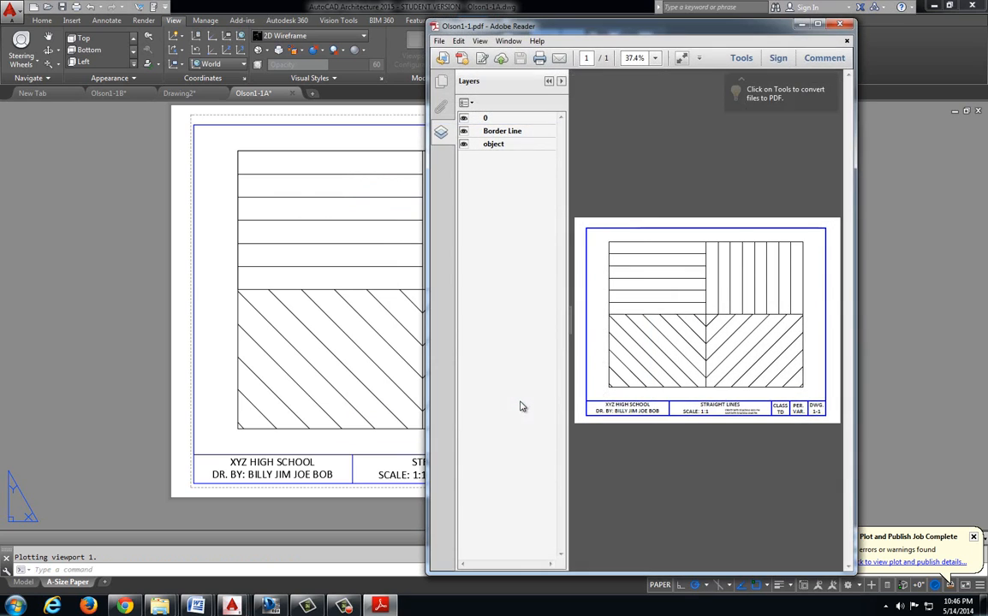
- View the plotted Olson1-1.pdf in Adobe Reader, close it and return to the layout in AutoCAD
left_click_drag(679, 33, 512, 28)
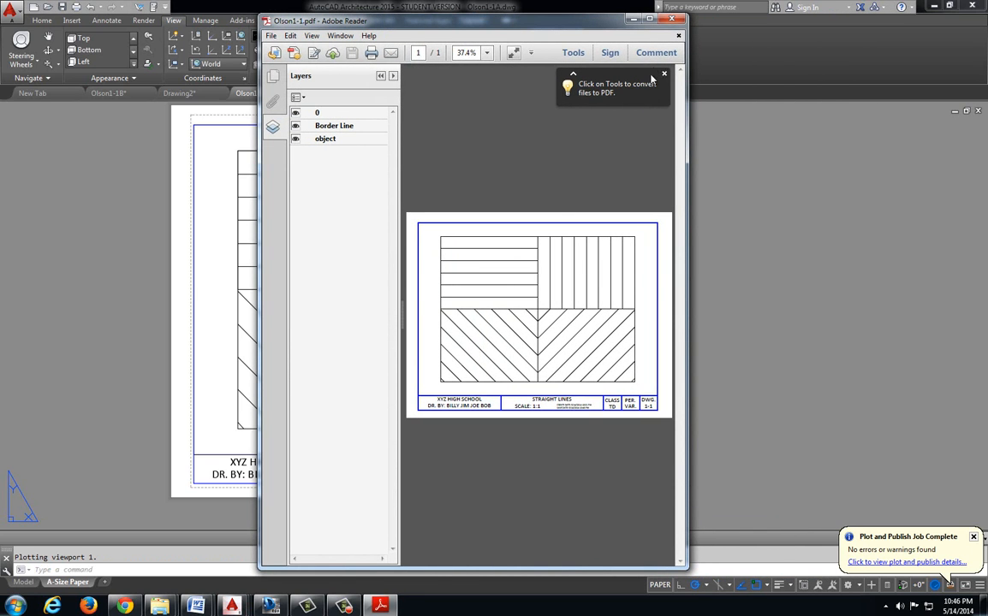
left_click(672, 20)
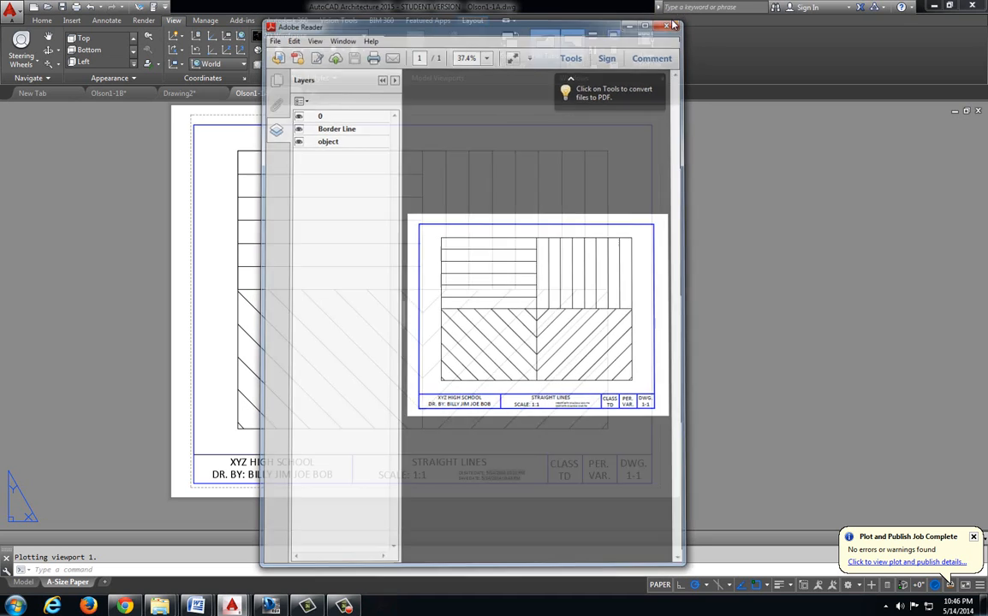
middle_click_drag(434, 249, 465, 273)
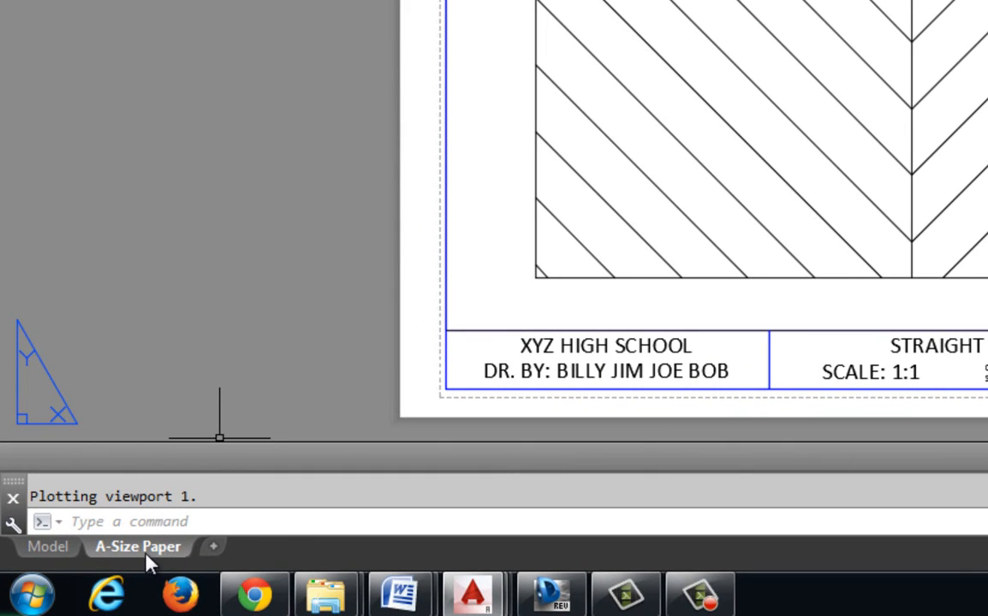
- Set up a plot of the A-Size Paper layout on the Samsung CLP-310 Series printer and preview it
right_click(145, 552)
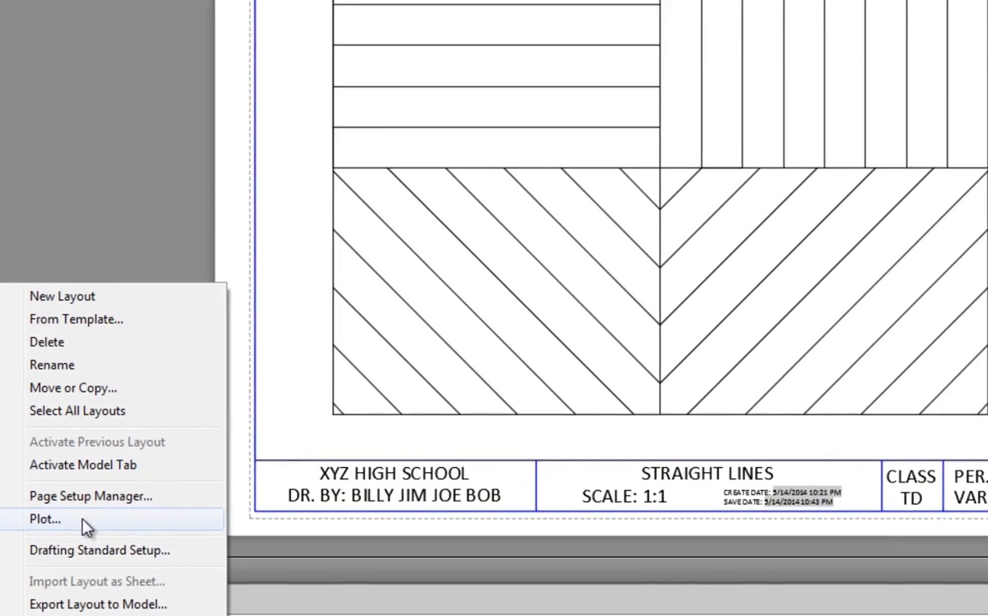
left_click(237, 399)
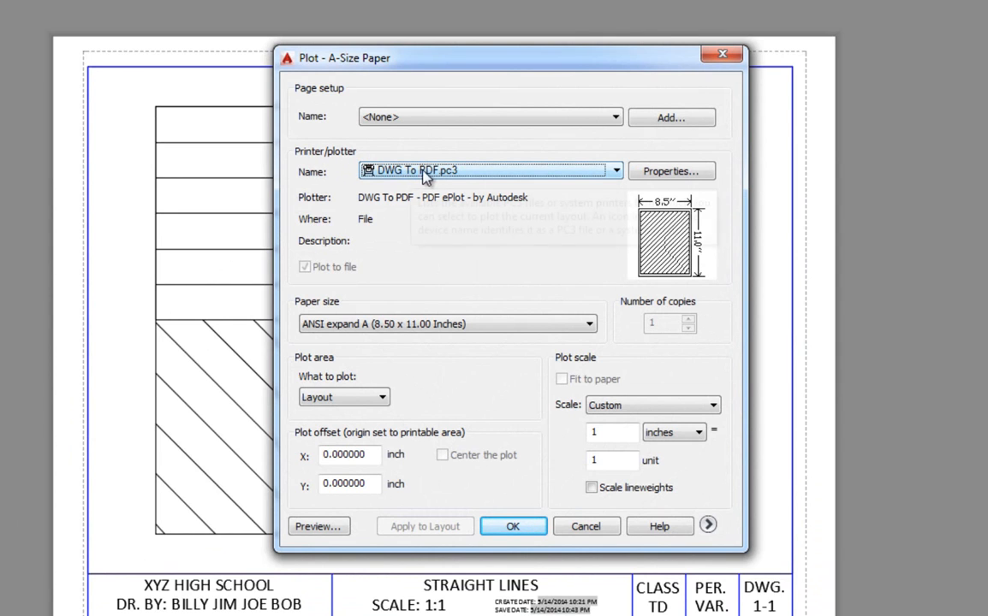
left_click(616, 171)
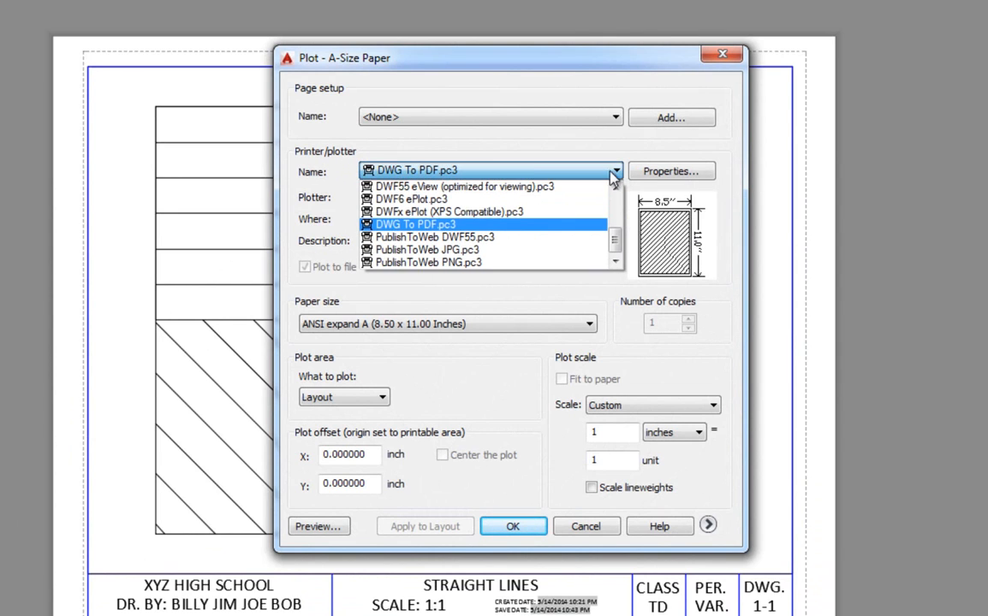
scroll(552, 208, "up", 3)
scroll(628, 211, "up", 1)
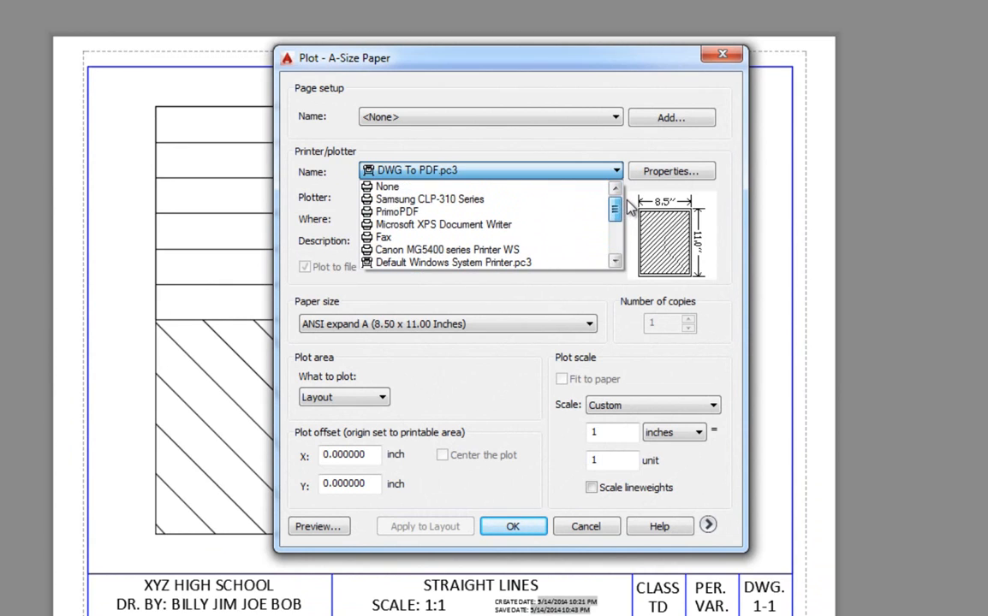
left_click(454, 201)
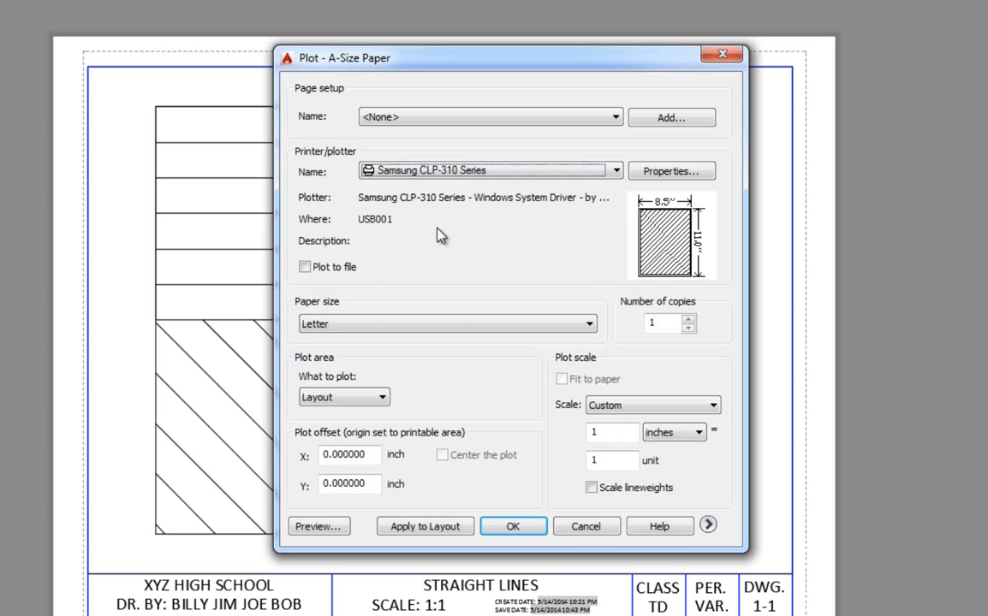
left_click(315, 526)
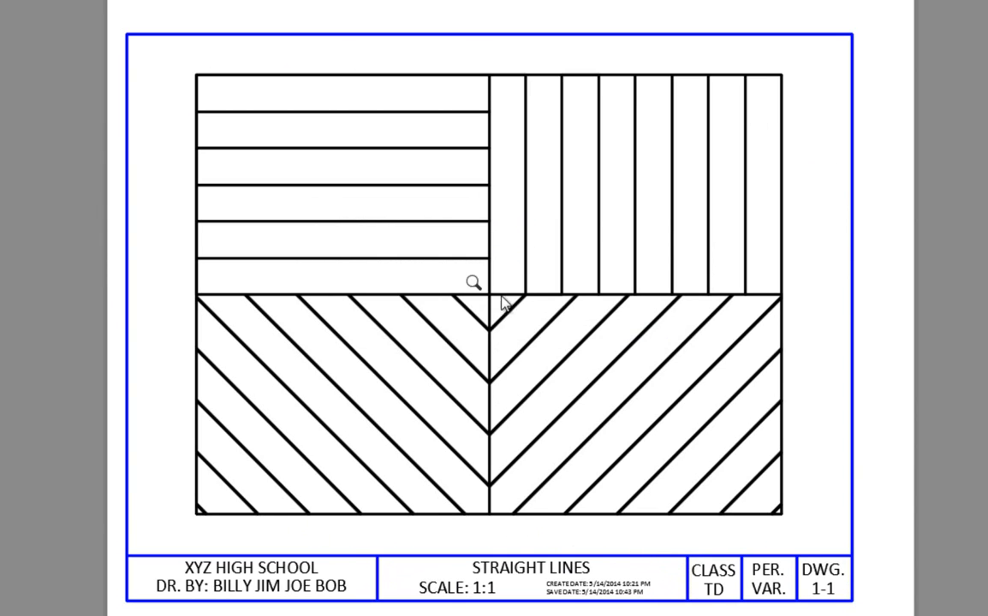
- Examine the sheet's lines and title block in the printer plot preview, and leave without plotting
scroll(513, 300, "up", 5)
scroll(533, 309, "down", 8)
scroll(730, 334, "up", 6)
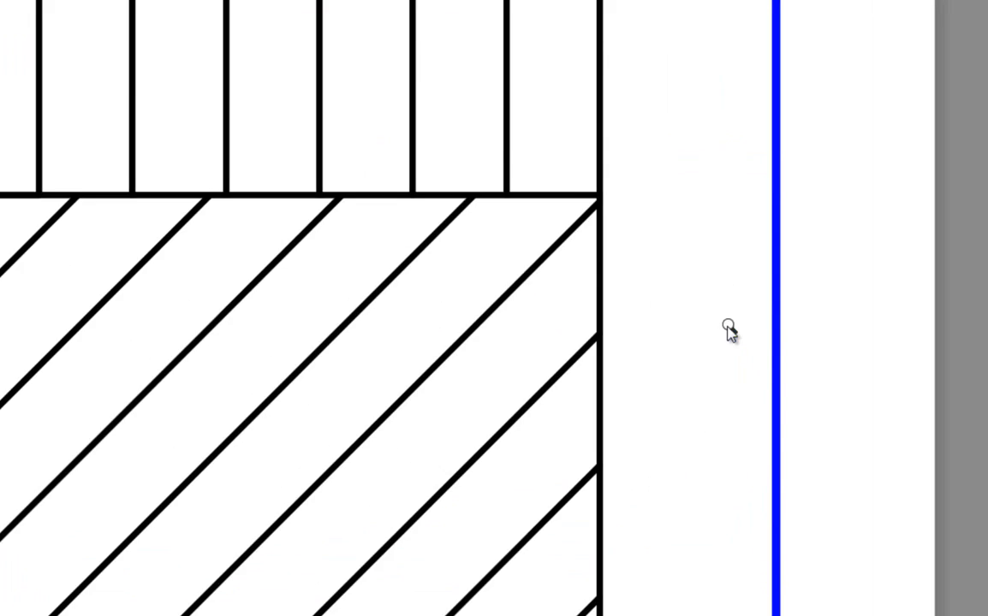
middle_click_drag(526, 426, 580, 150)
middle_click_drag(529, 353, 712, 219)
middle_click_drag(131, 311, 616, 320)
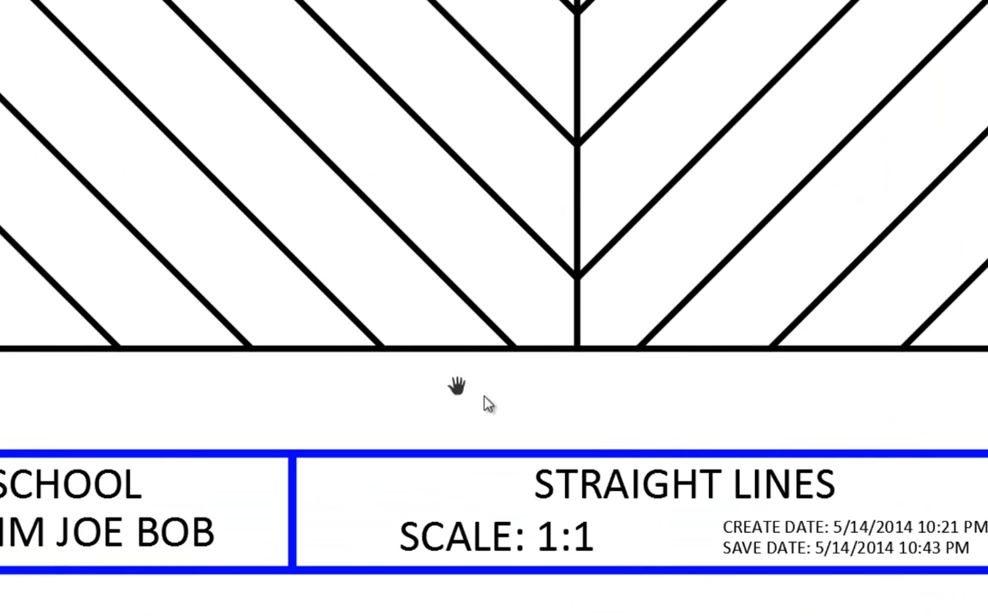
middle_click_drag(679, 448, 495, 289)
scroll(344, 295, "down", 6)
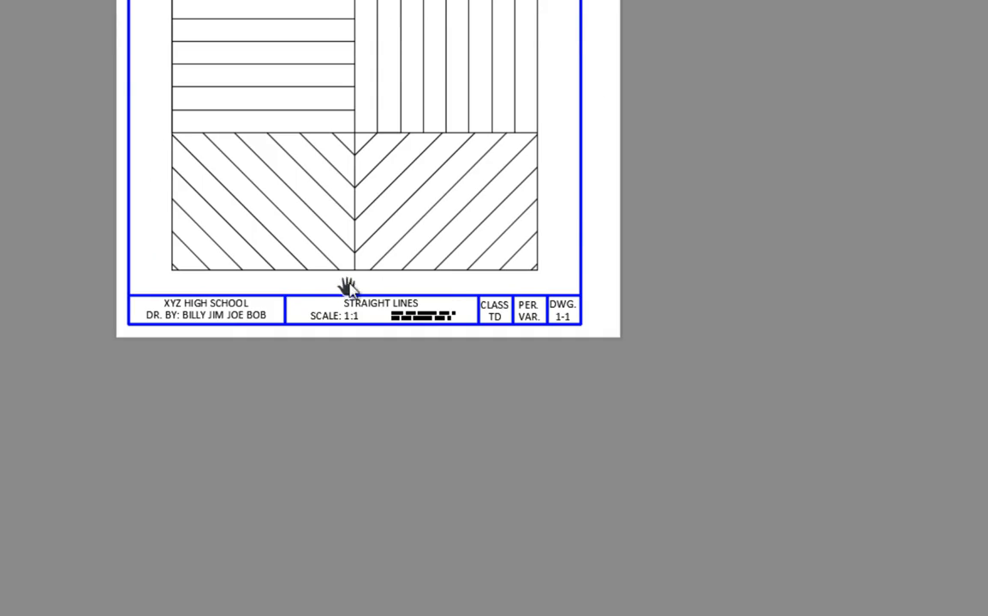
middle_click_drag(400, 249, 474, 414)
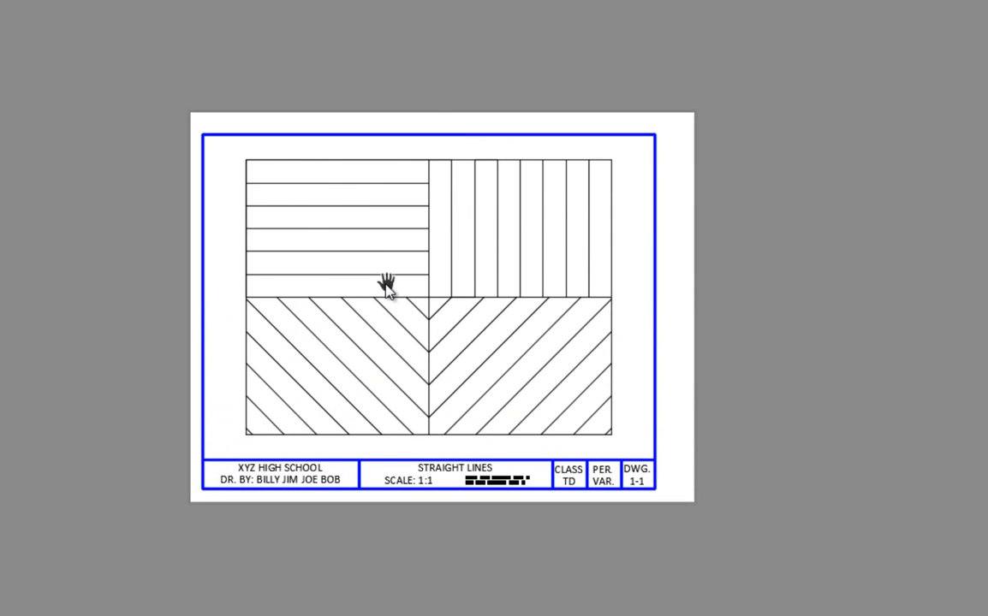
right_click(366, 242)
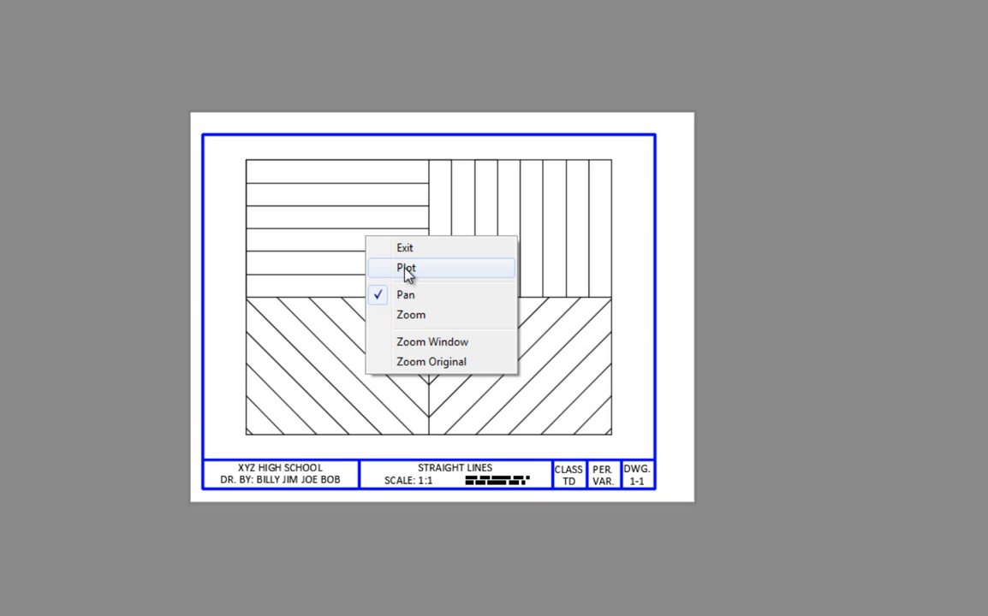
left_click(278, 254)
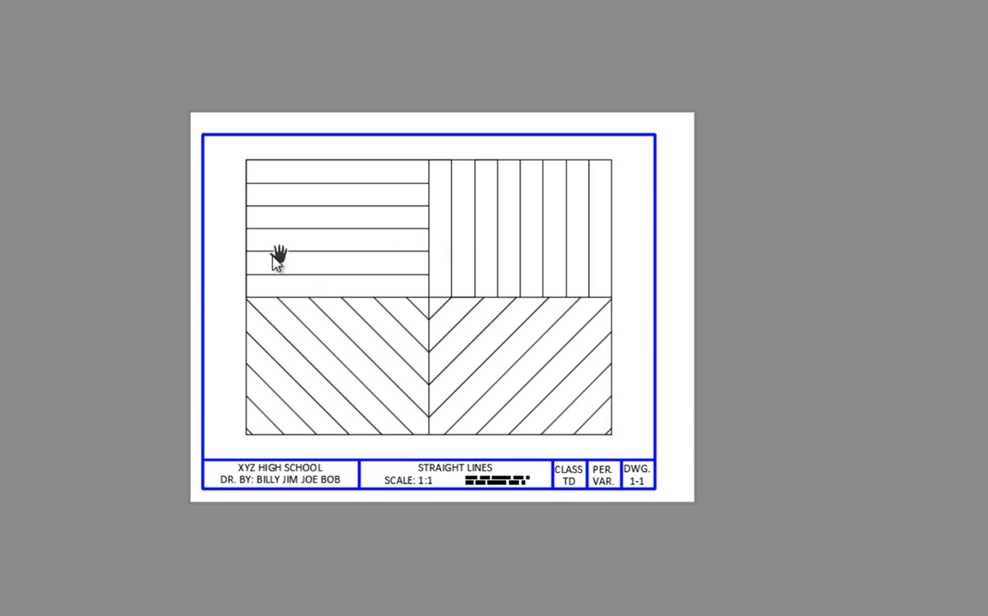
scroll(275, 231, "up", 4)
scroll(220, 65, "up", 2)
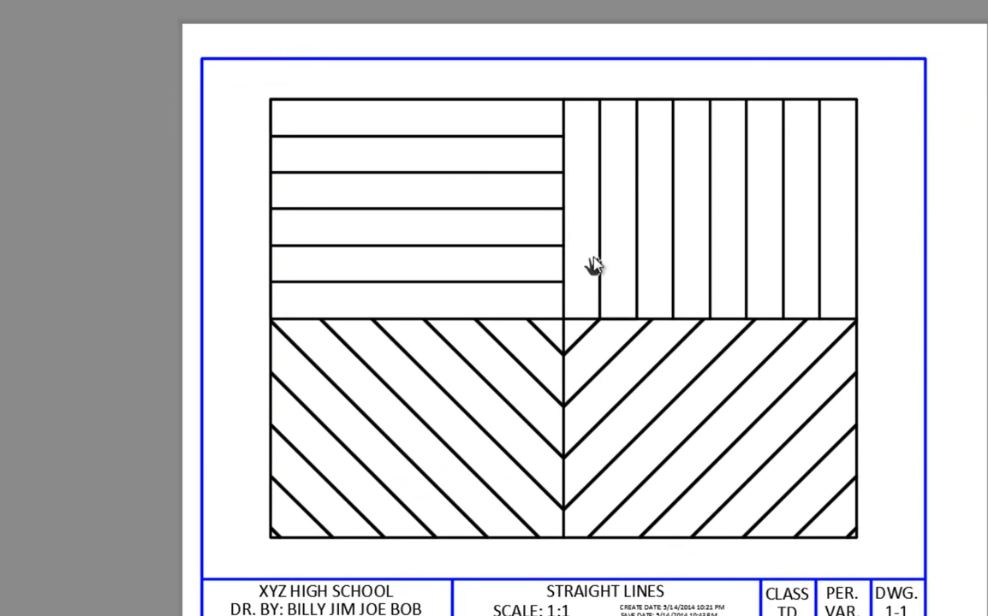
key("Escape")
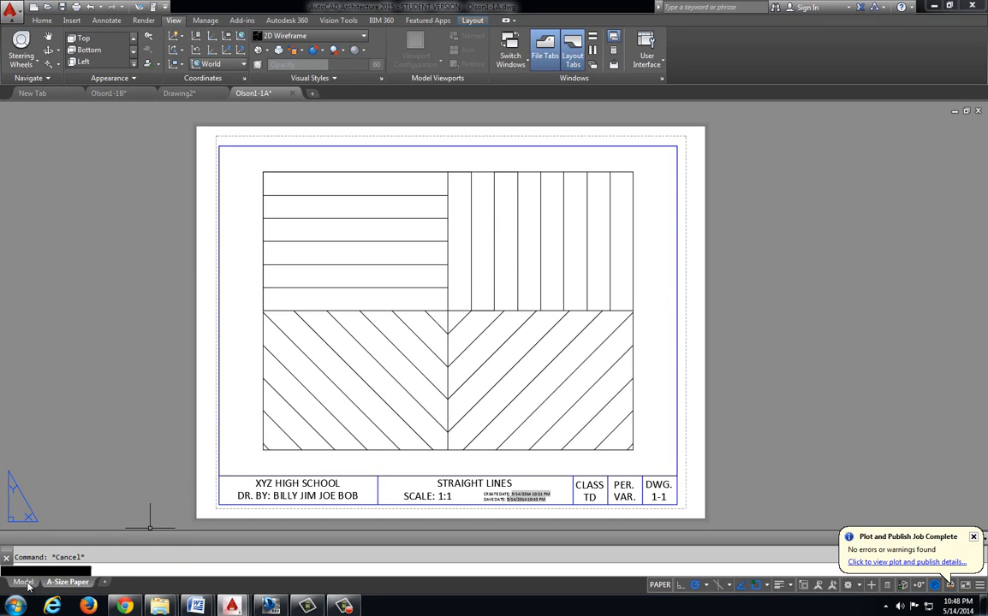
- View the drawing in model space and return to the A-Size Paper layout
left_click(23, 582)
scroll(423, 317, "up", 4)
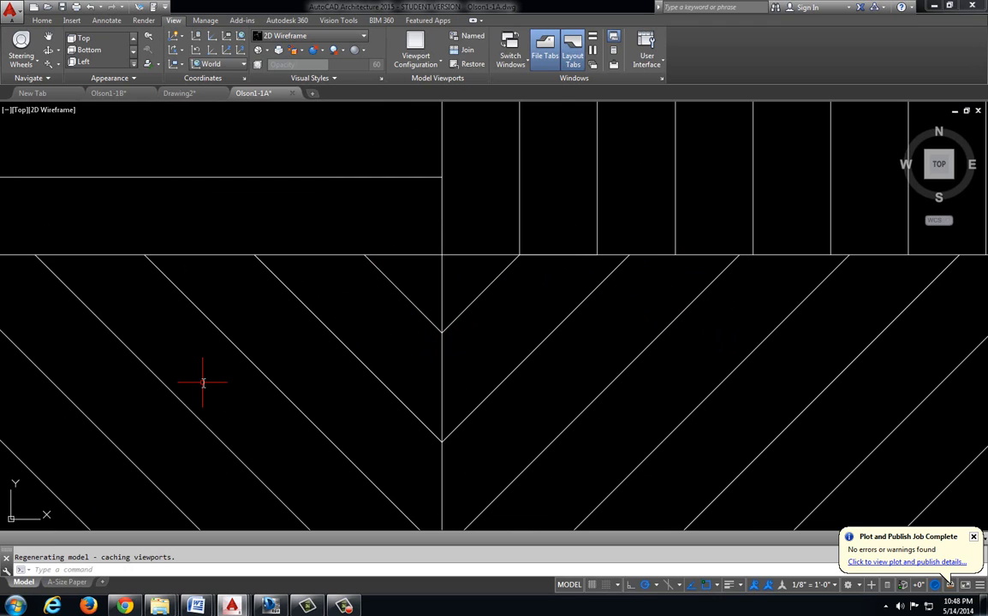
left_click(74, 583)
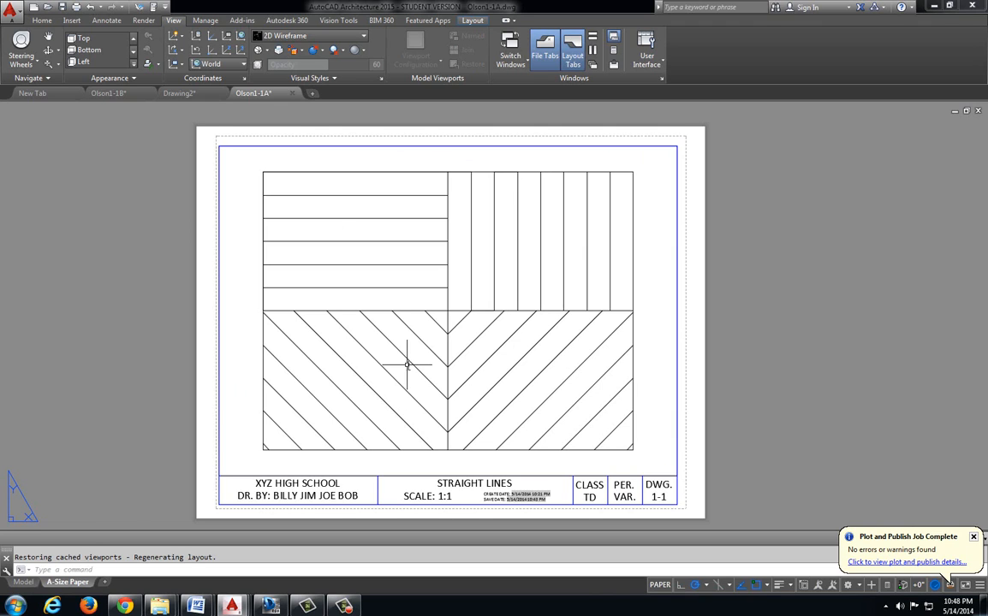
- Preview a plot of the A-Size Paper layout using DWG To PDF.pc3 and cancel it without plotting
right_click(69, 585)
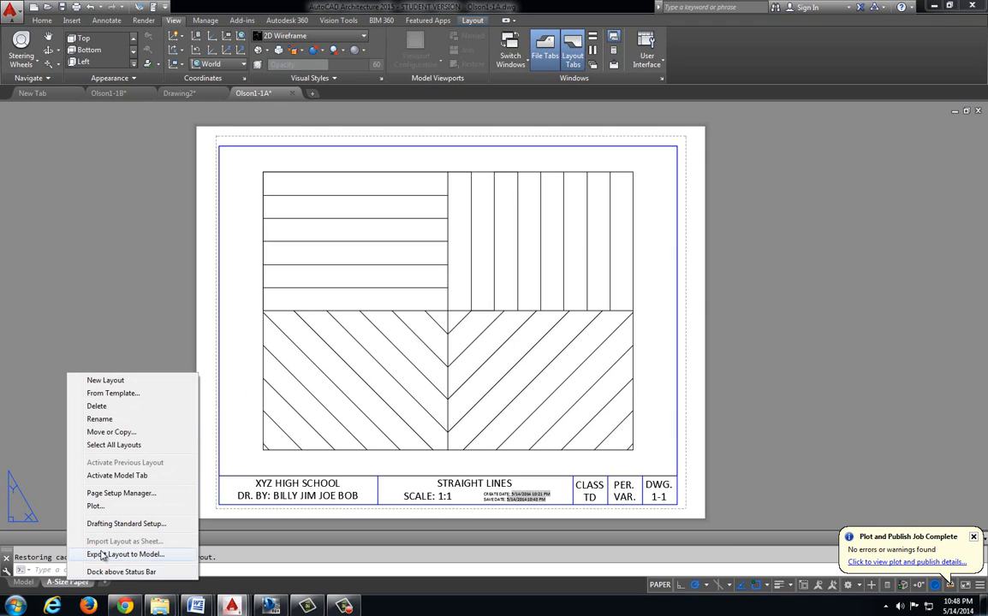
left_click(98, 456)
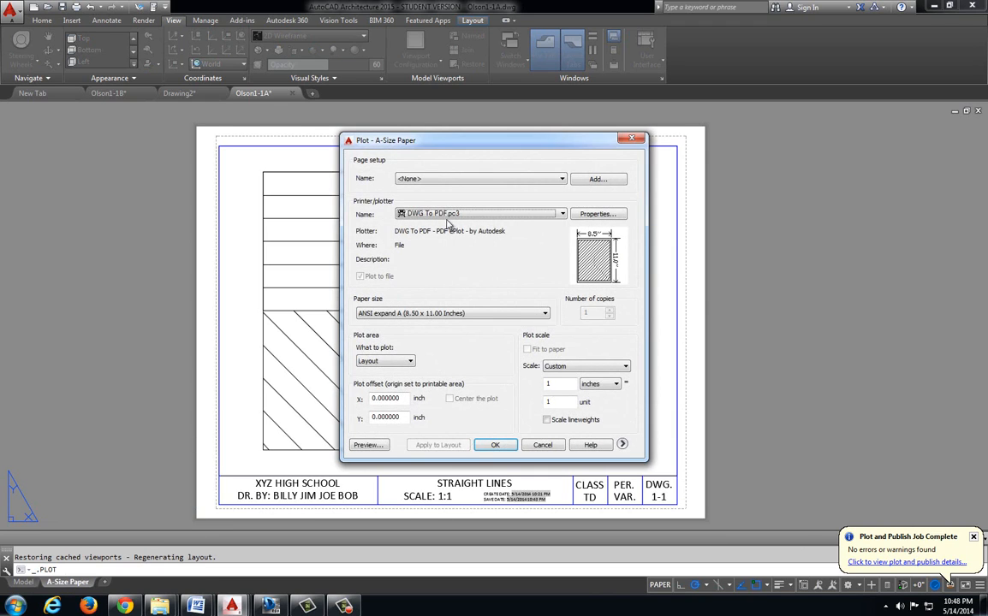
left_click(445, 217)
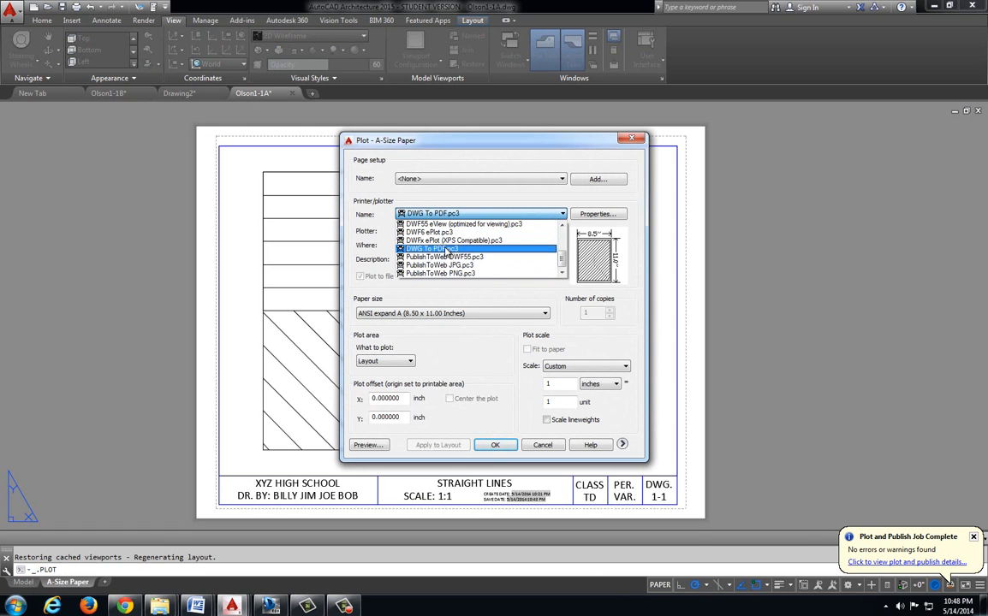
left_click(445, 249)
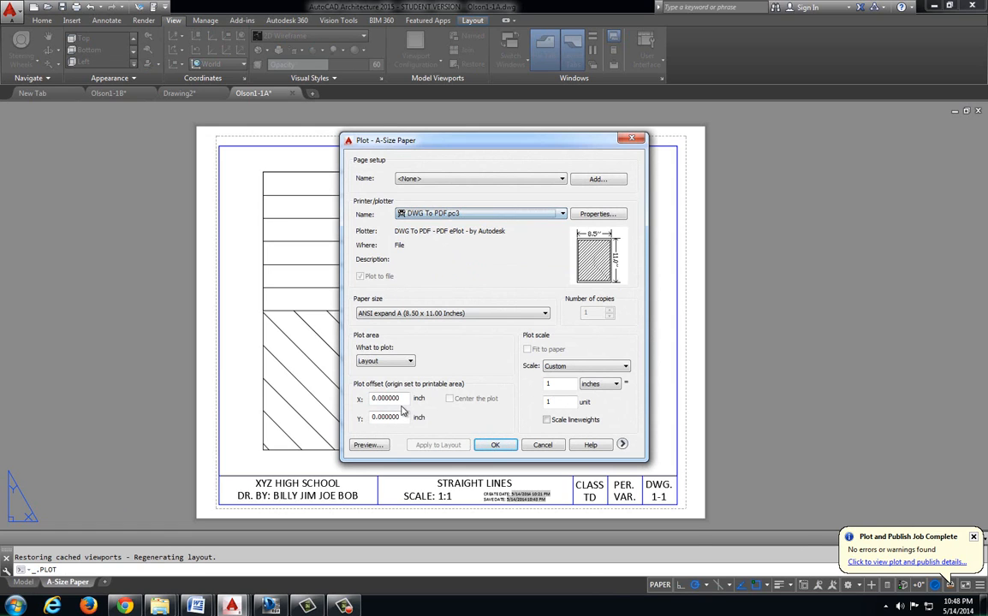
left_click(369, 446)
right_click(611, 265)
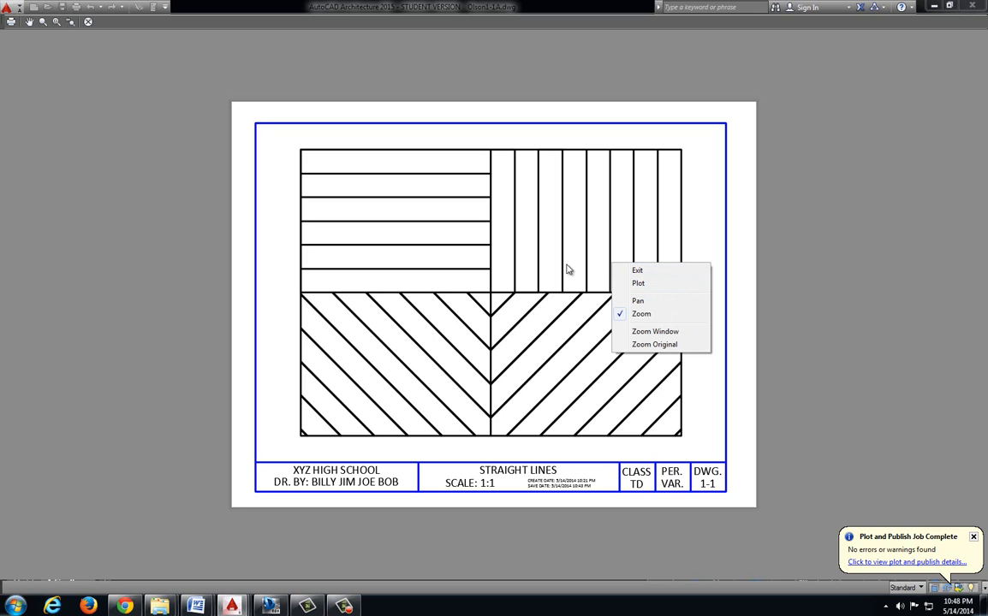
key("Escape")
key("Escape")
key("Escape")
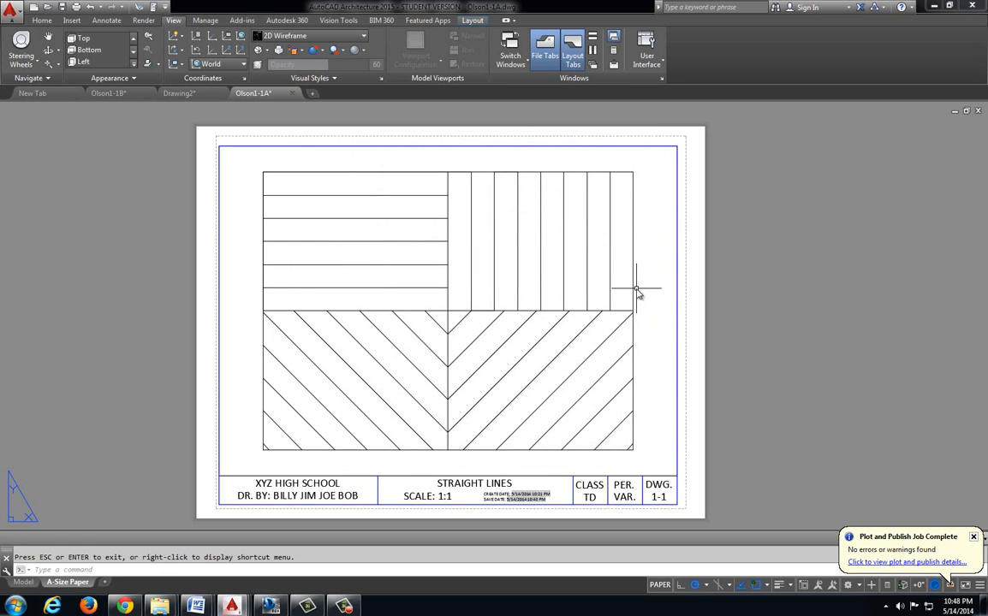